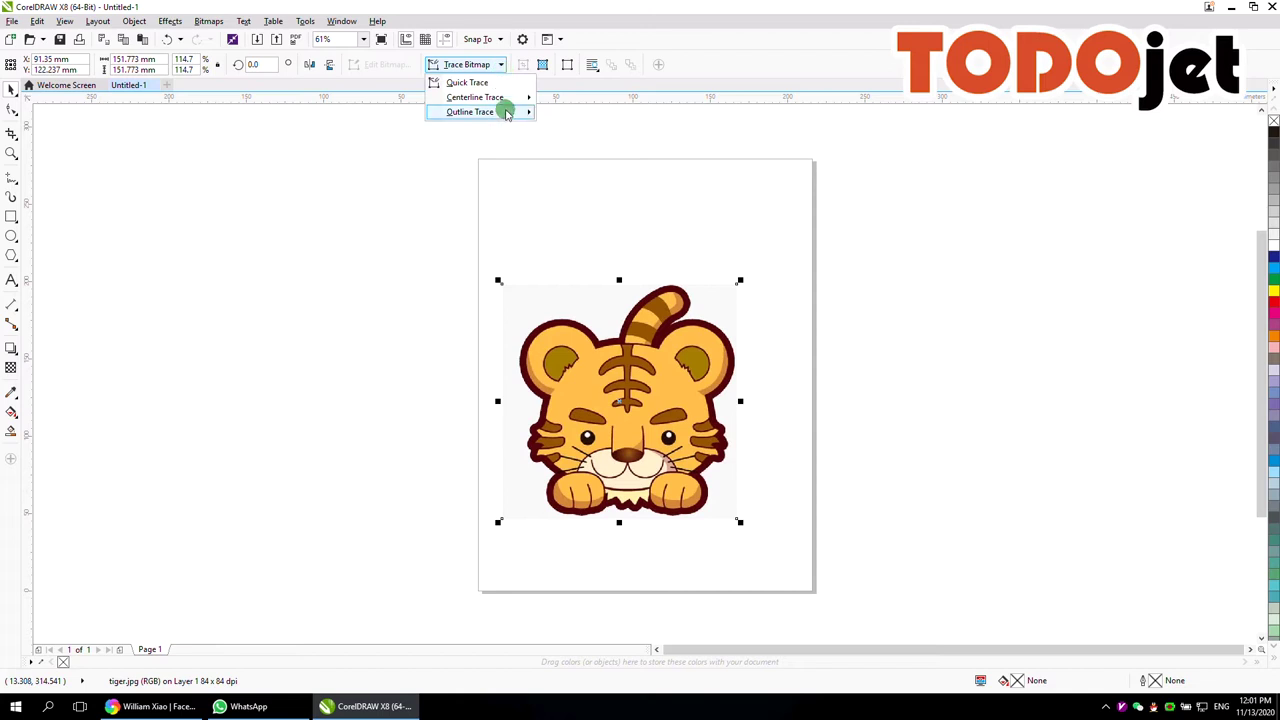
Outline-trace the tiger bitmap as line art with a medium detail level and the background removed.
click(564, 114)
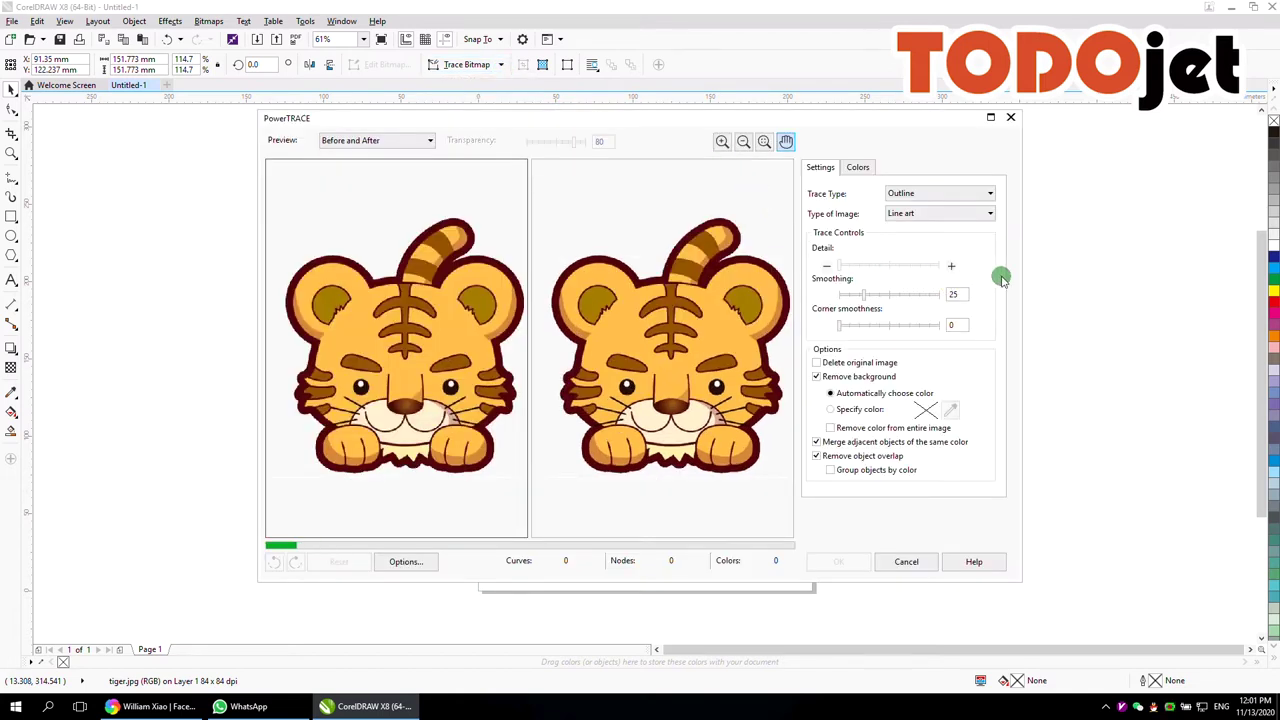
drag(931, 265, 894, 271)
click(840, 565)
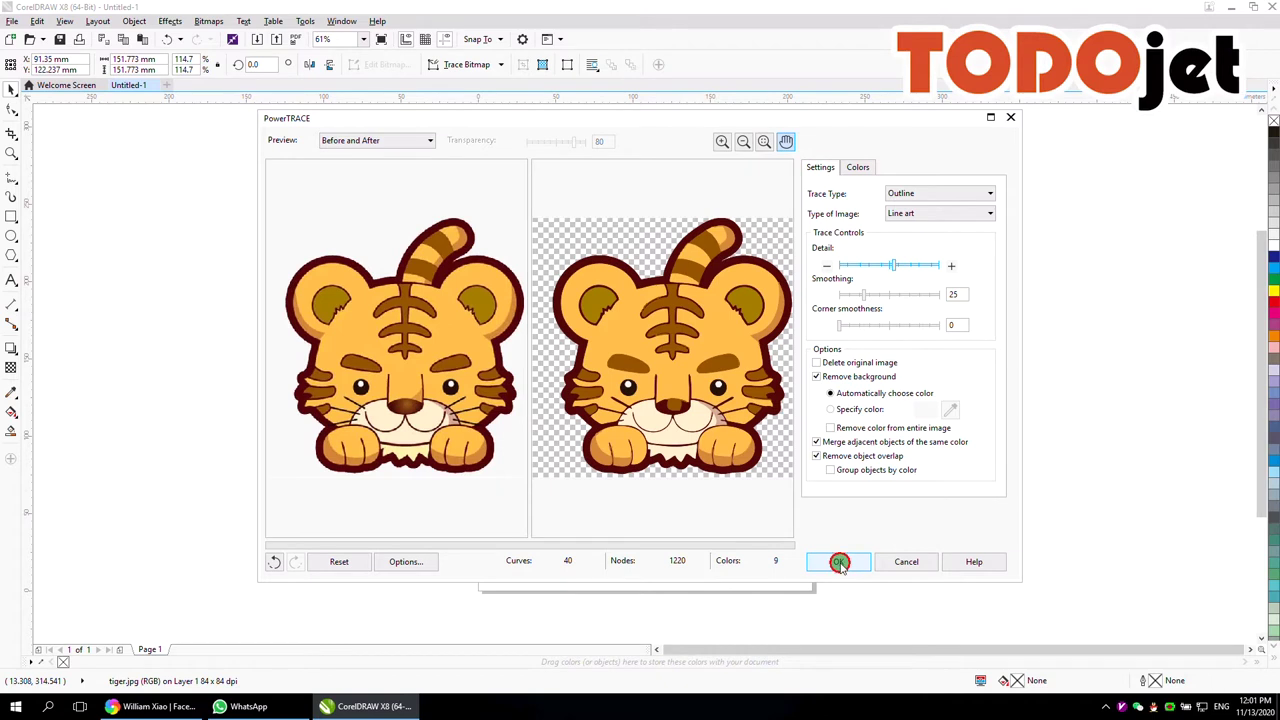
Move the traced tiger aside, delete the original tiger bitmap, and place the traced group back on the page.
drag(666, 416, 411, 410)
click(642, 417)
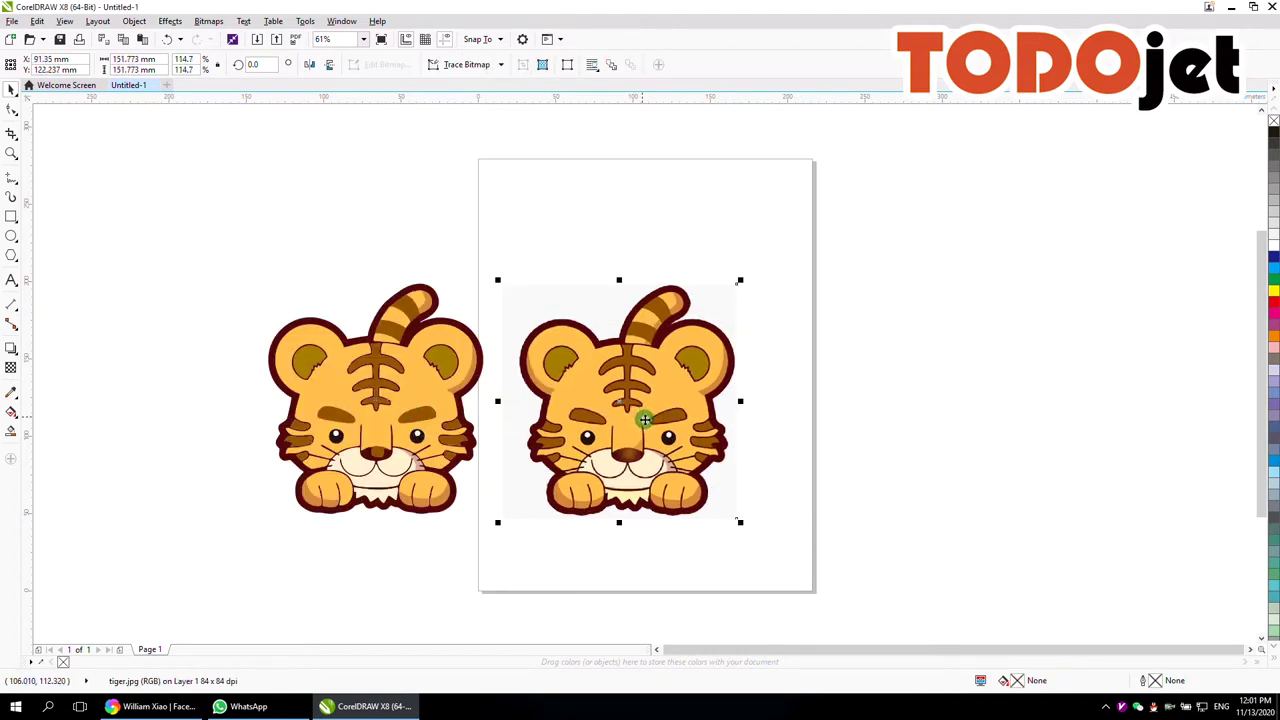
right_click(644, 419)
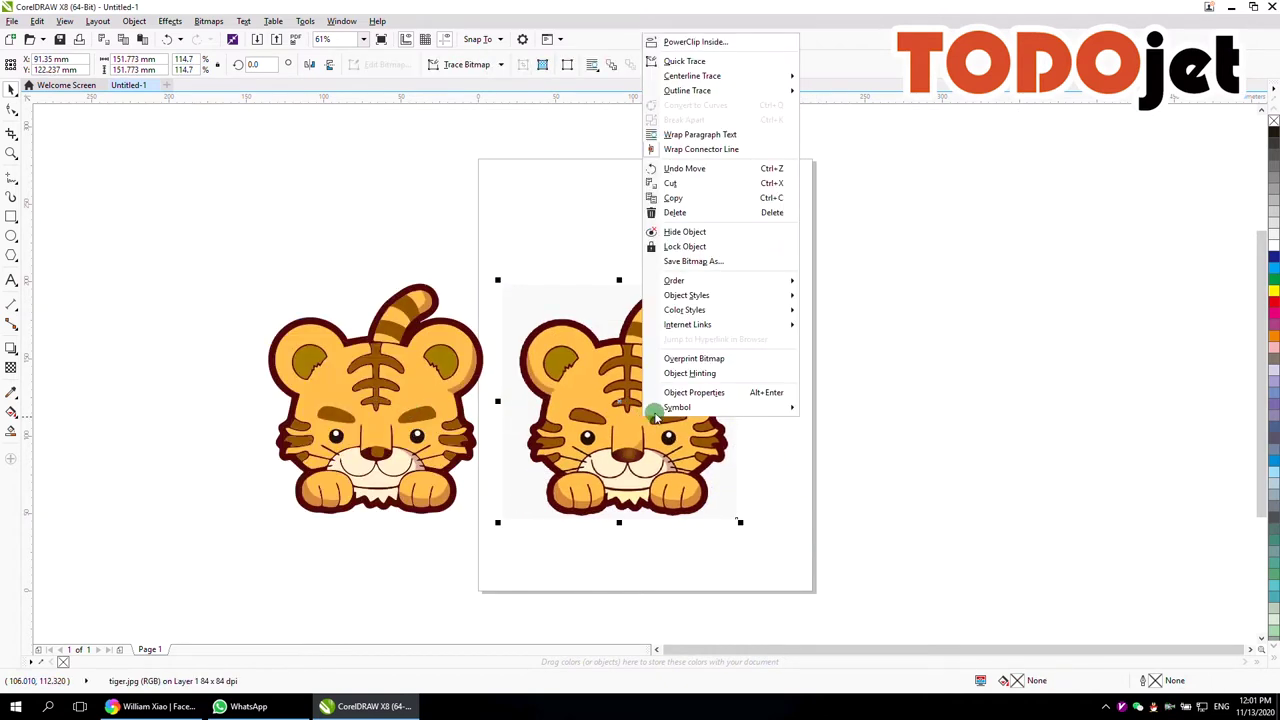
click(677, 212)
drag(415, 402, 624, 358)
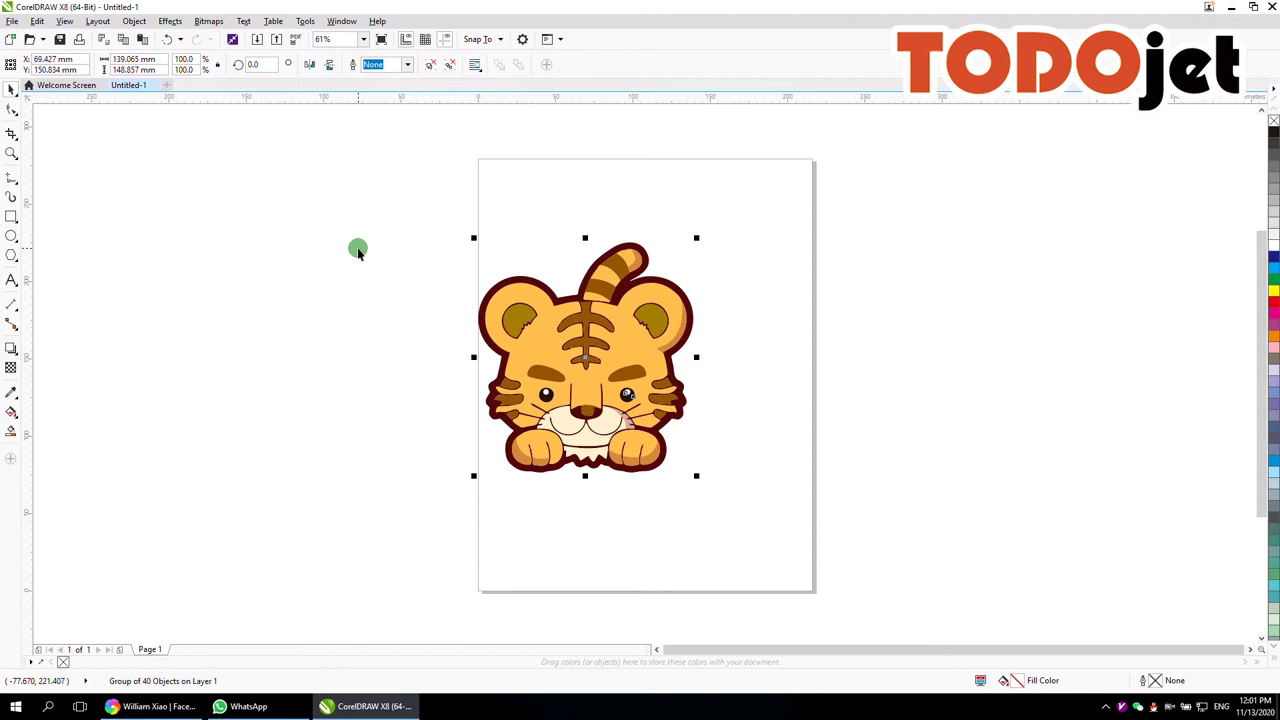
Create a boundary curve around the traced tiger group and move the tiger off it to the left of the page.
click(134, 21)
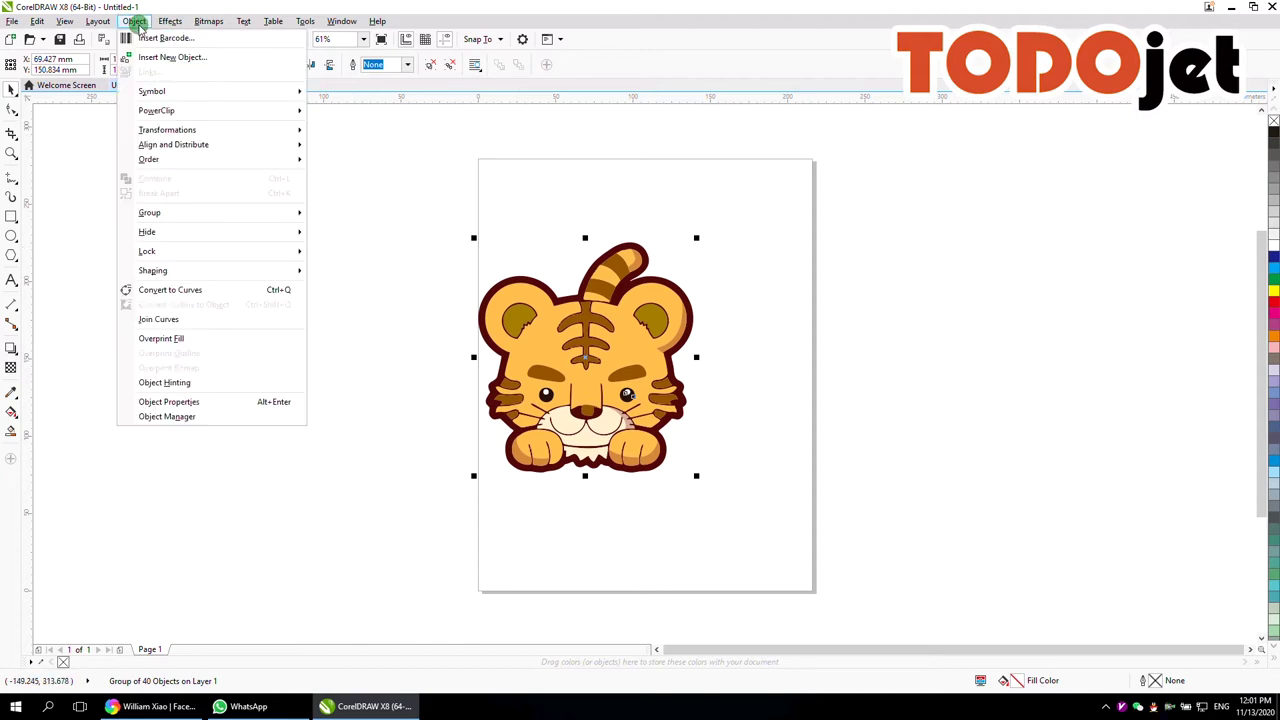
mouse_move(223, 272)
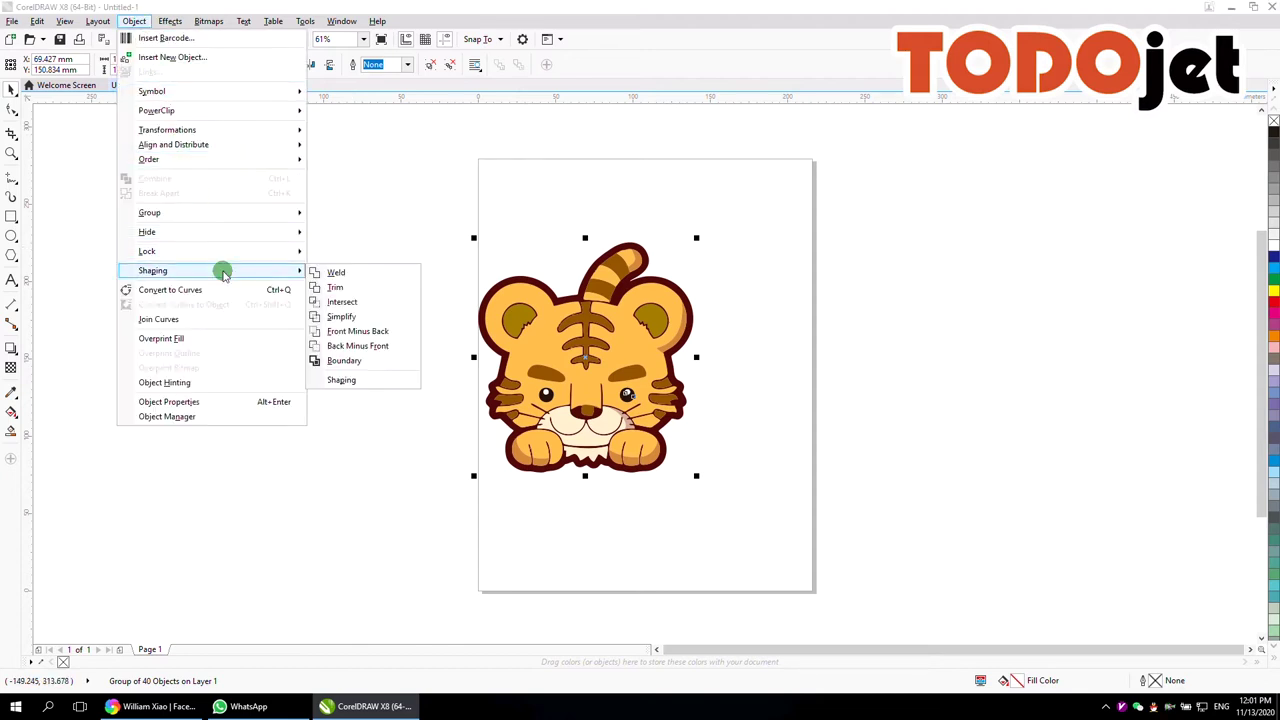
click(386, 362)
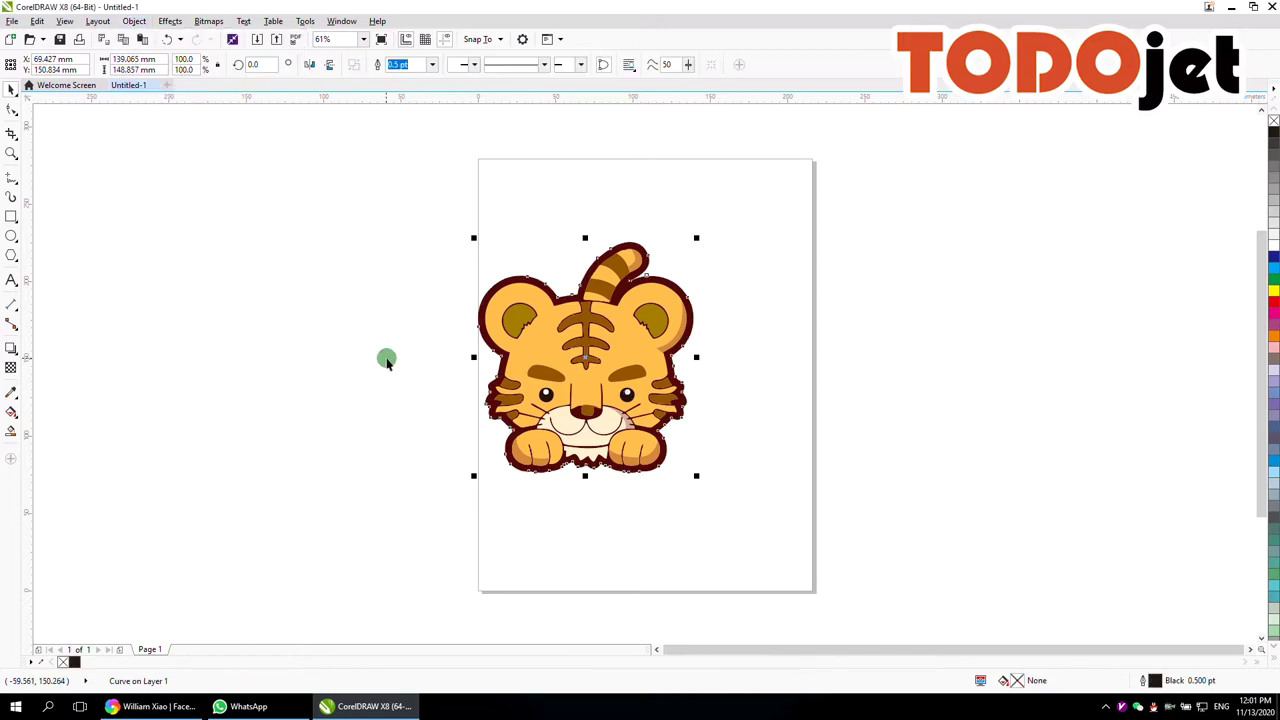
drag(628, 370, 322, 366)
click(673, 366)
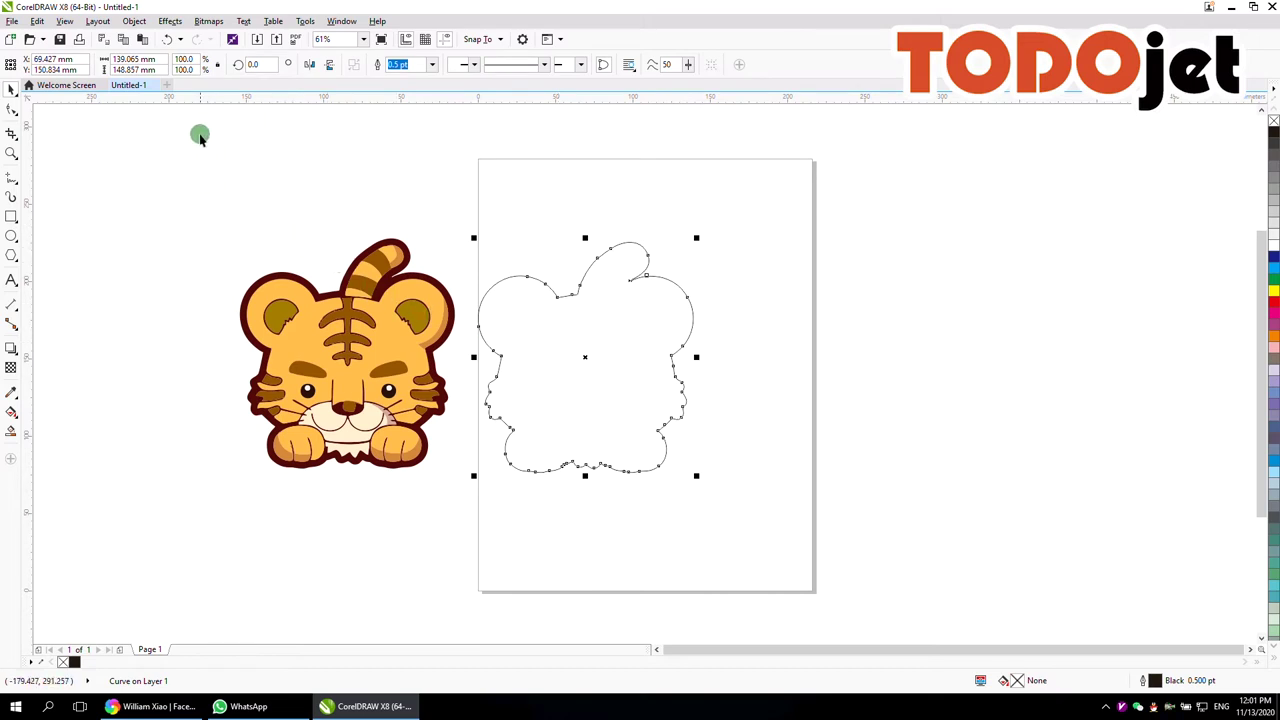
Apply a one-step contour with a 0.2 mm offset to the tiger boundary curve.
click(170, 21)
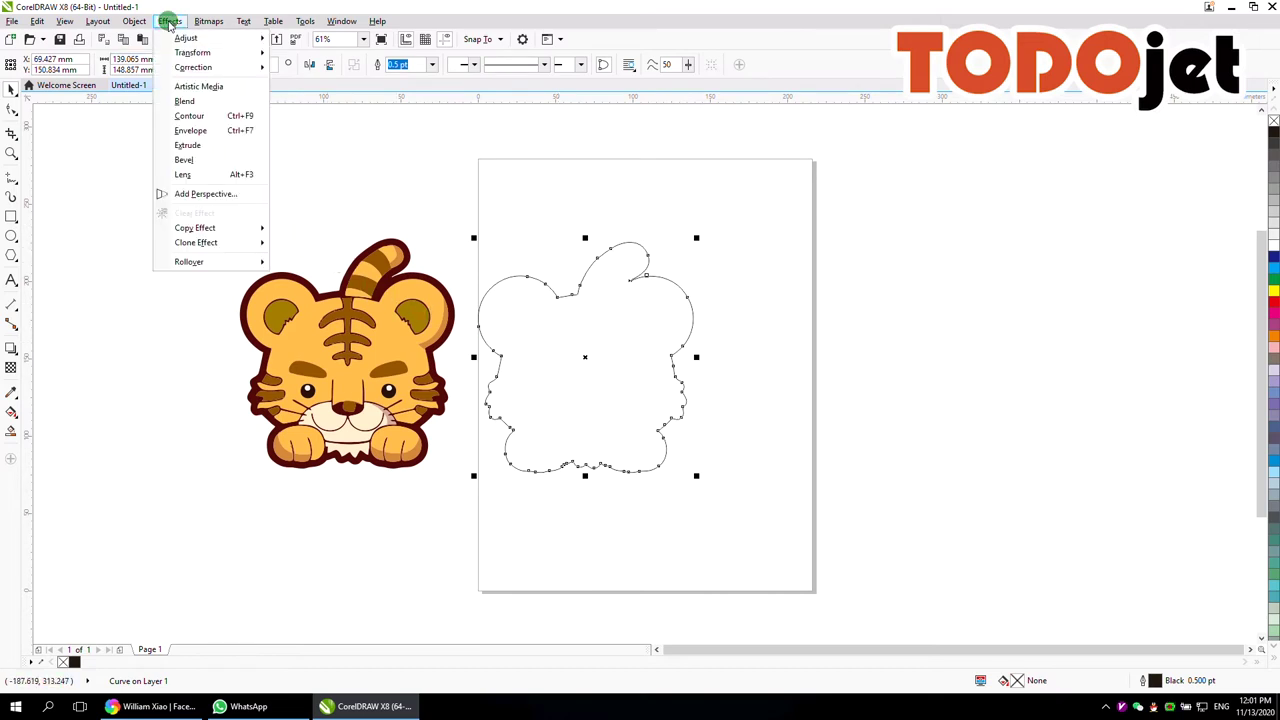
click(189, 115)
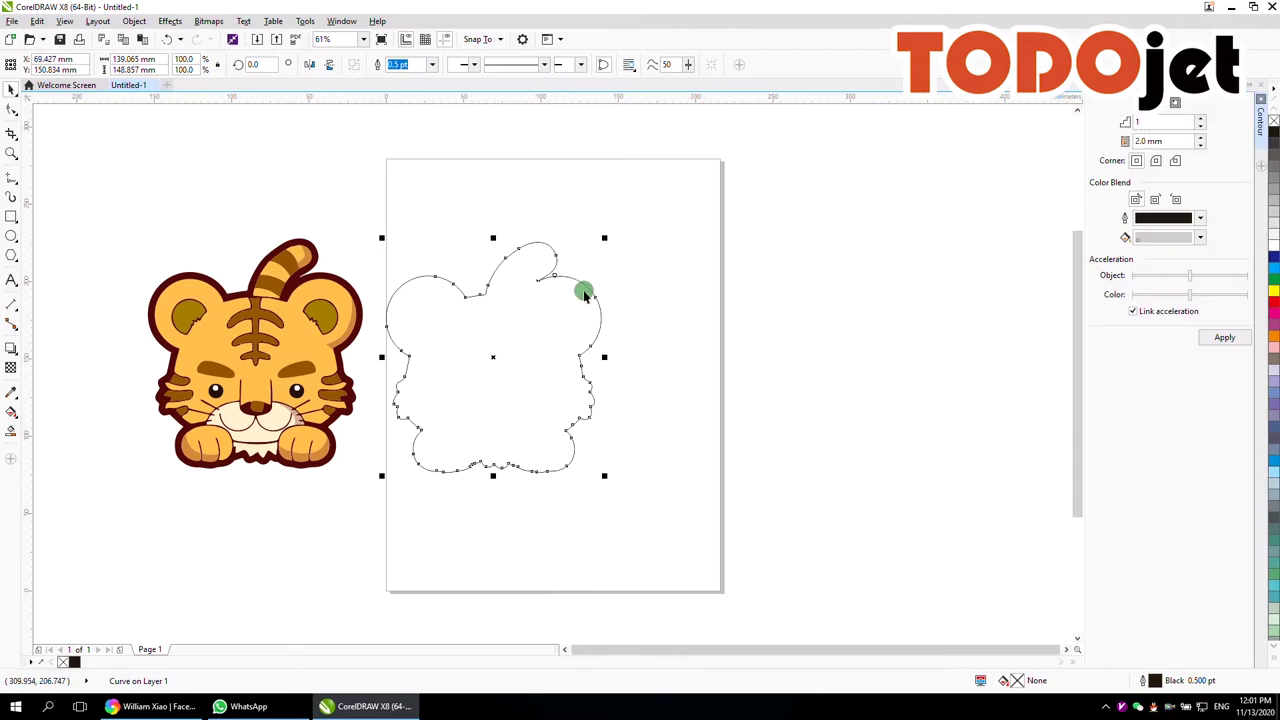
scroll(545, 274, up, 5)
click(1165, 141)
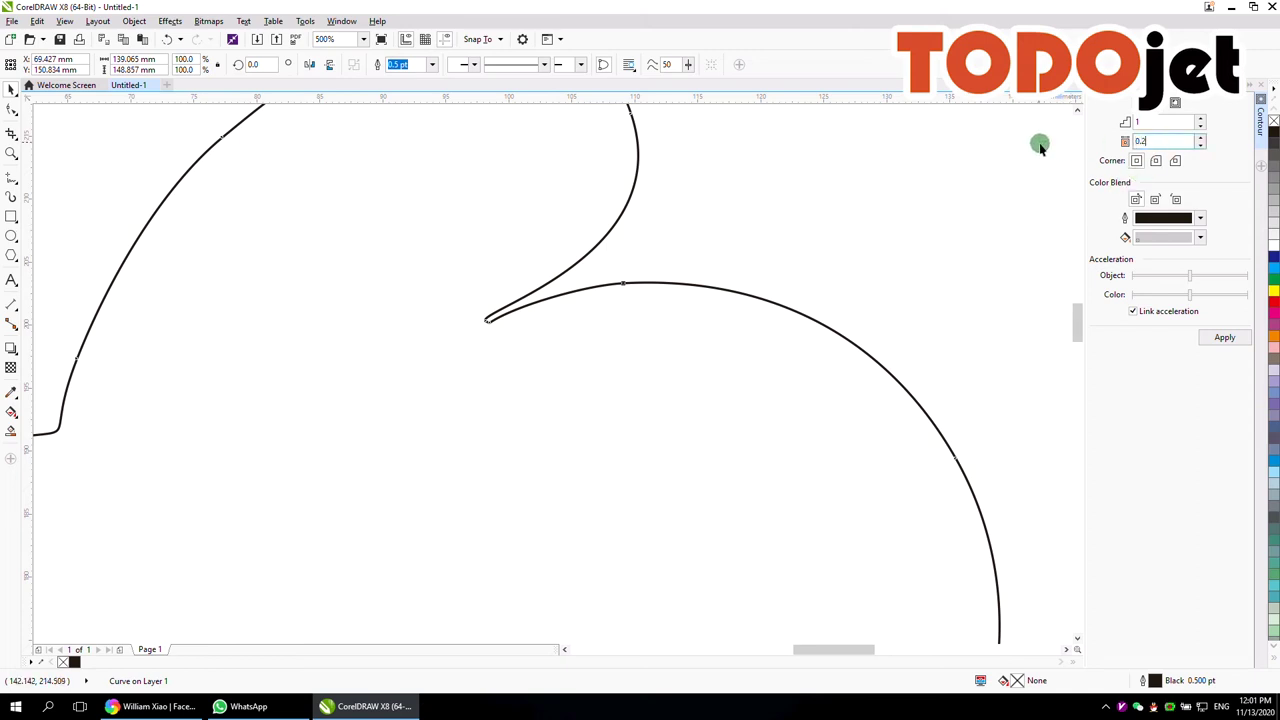
text(0.2)
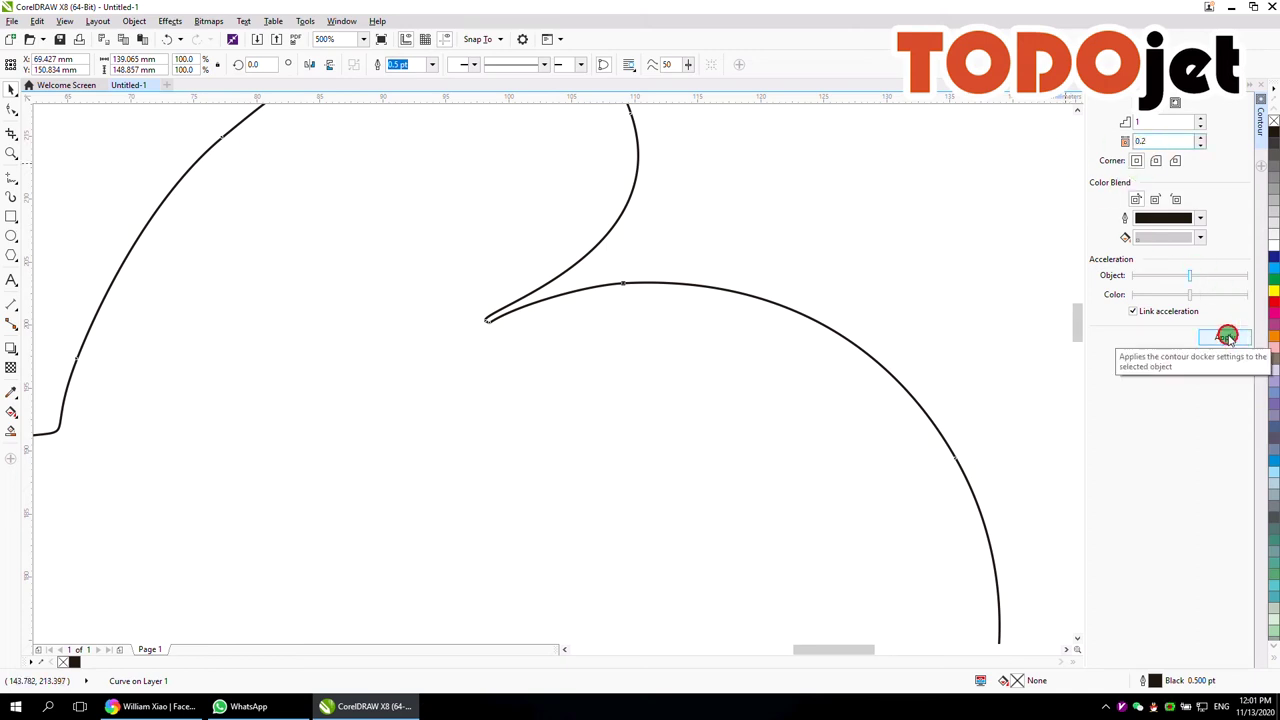
click(1226, 337)
click(966, 297)
scroll(760, 298, down, 2)
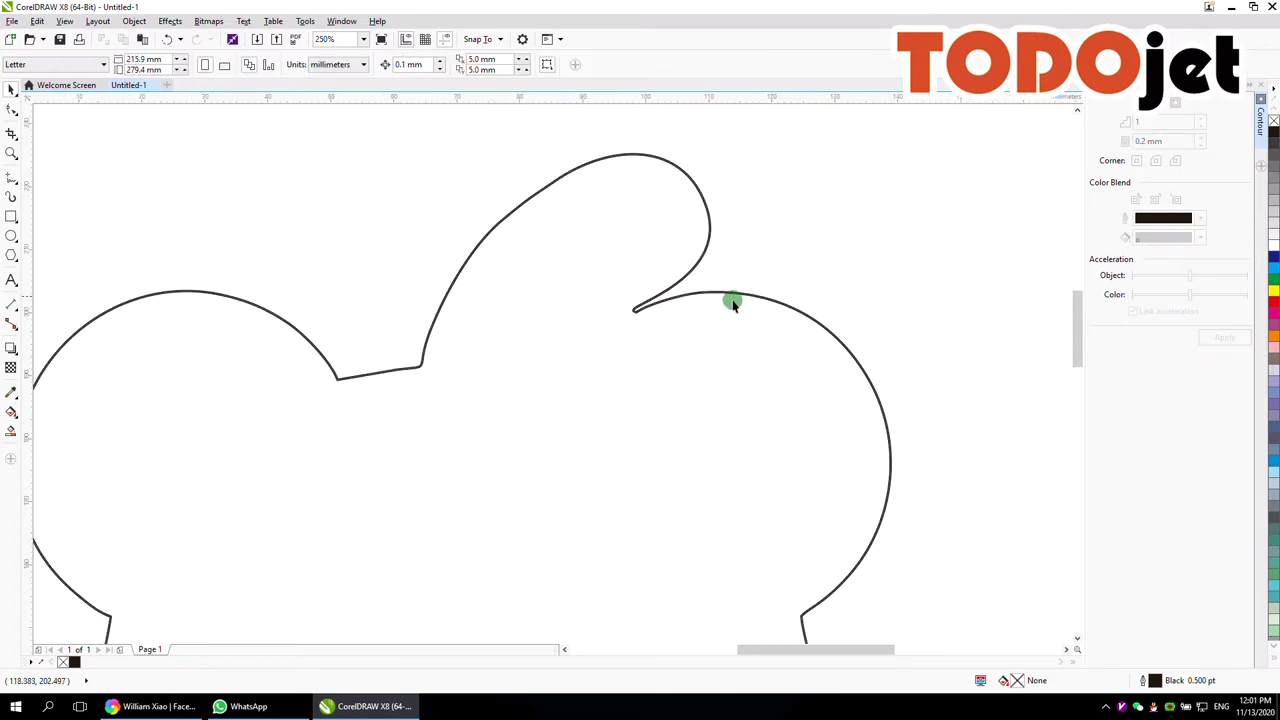
Break the contour group apart into separate curves and deselect them.
click(649, 308)
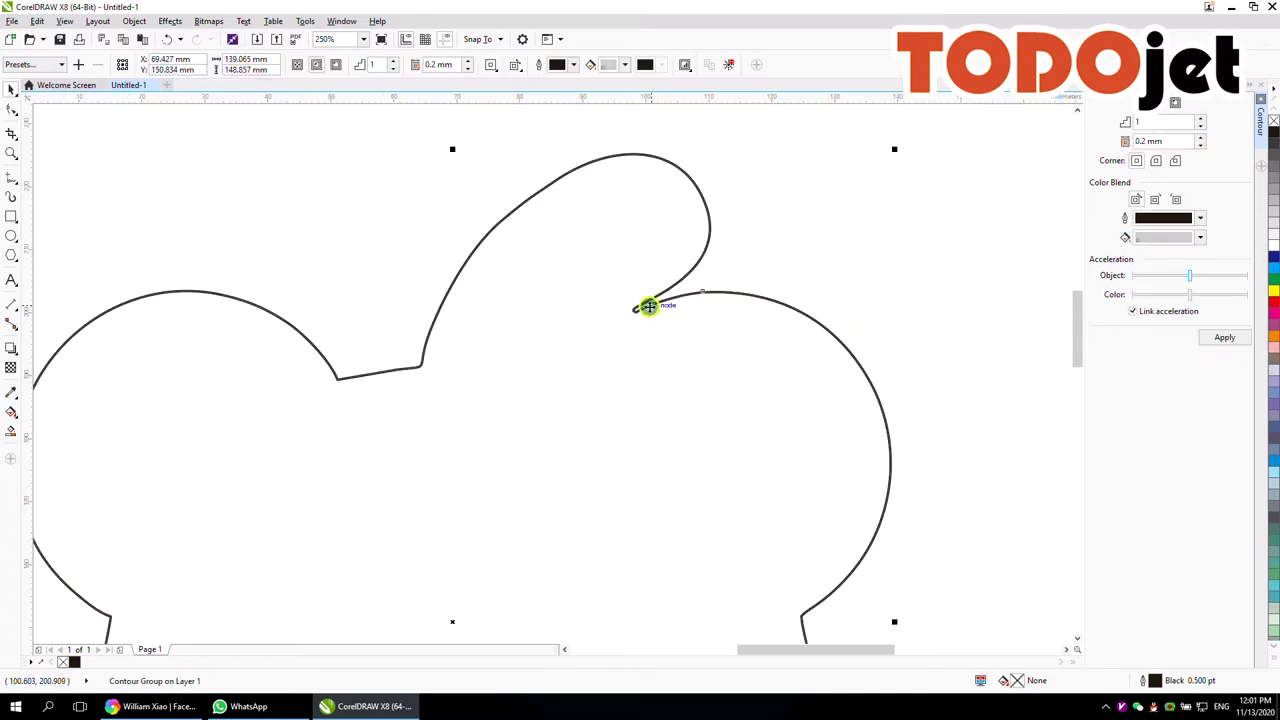
right_click(649, 307)
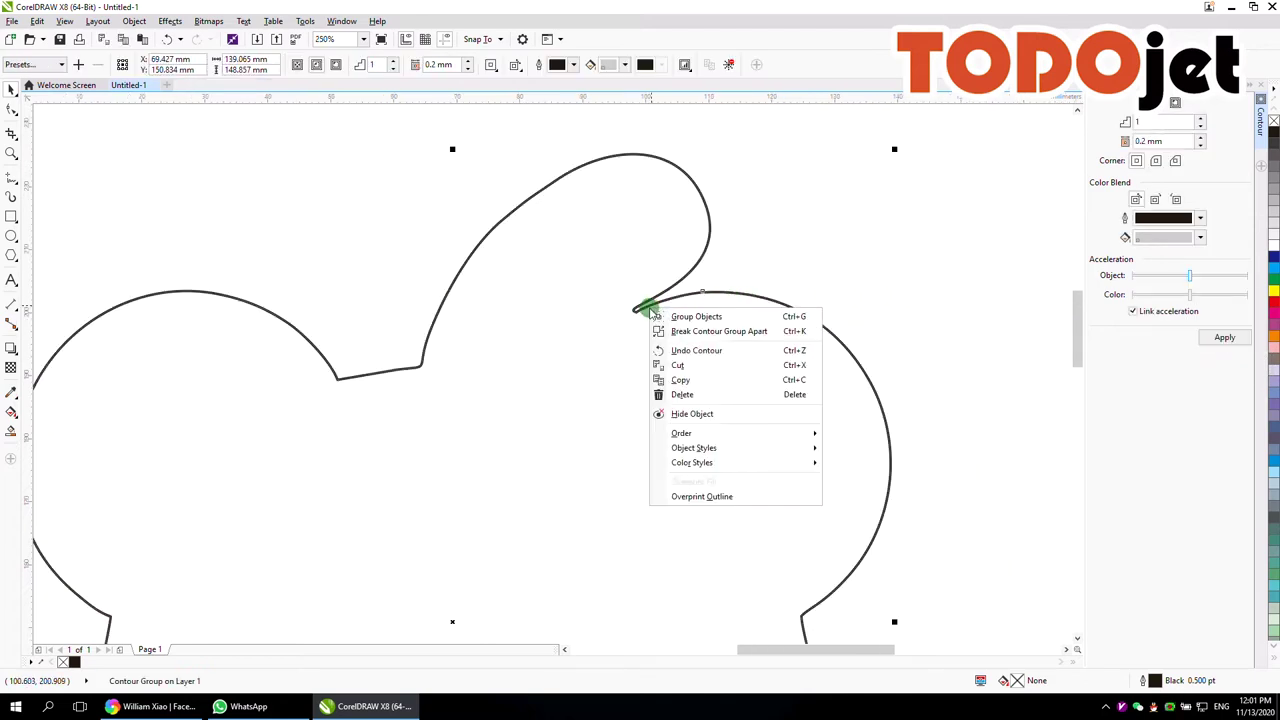
click(769, 333)
click(897, 337)
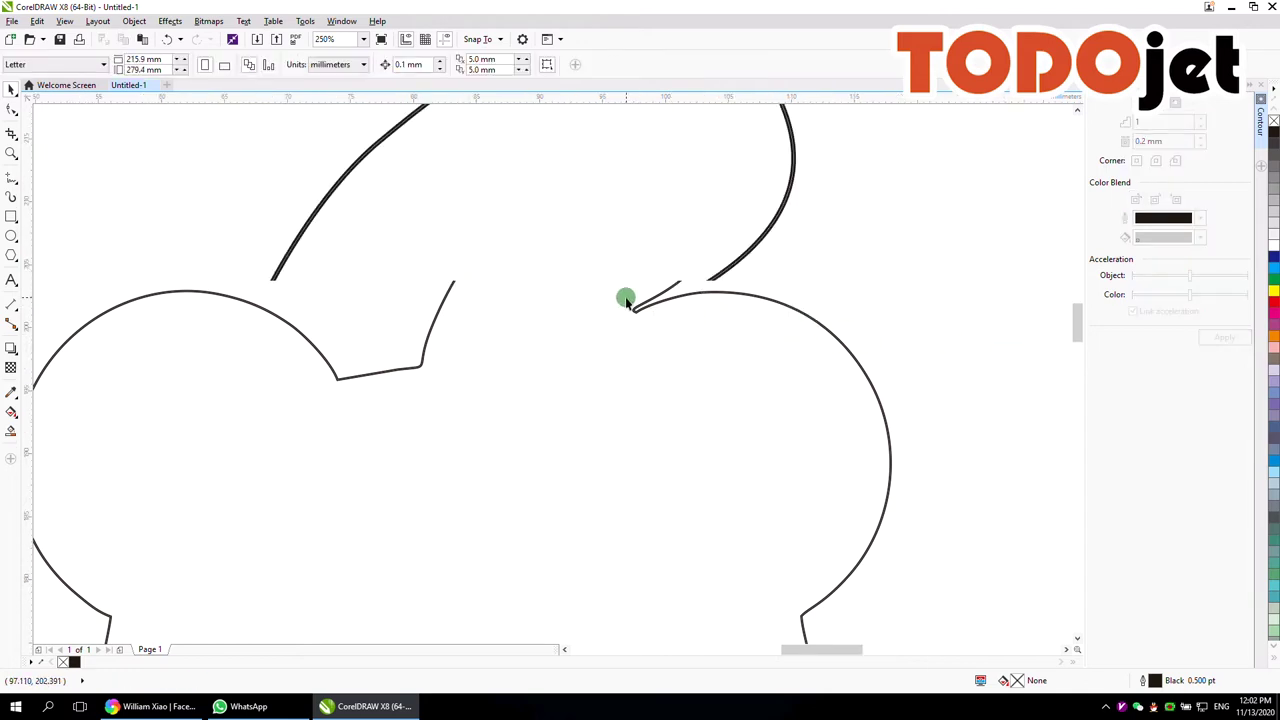
Delete the original boundary curve at the notch beside the tail, keeping only the 0.2 mm offset contour.
scroll(625, 299, up, 4)
scroll(586, 351, down, 1)
scroll(616, 369, up, 2)
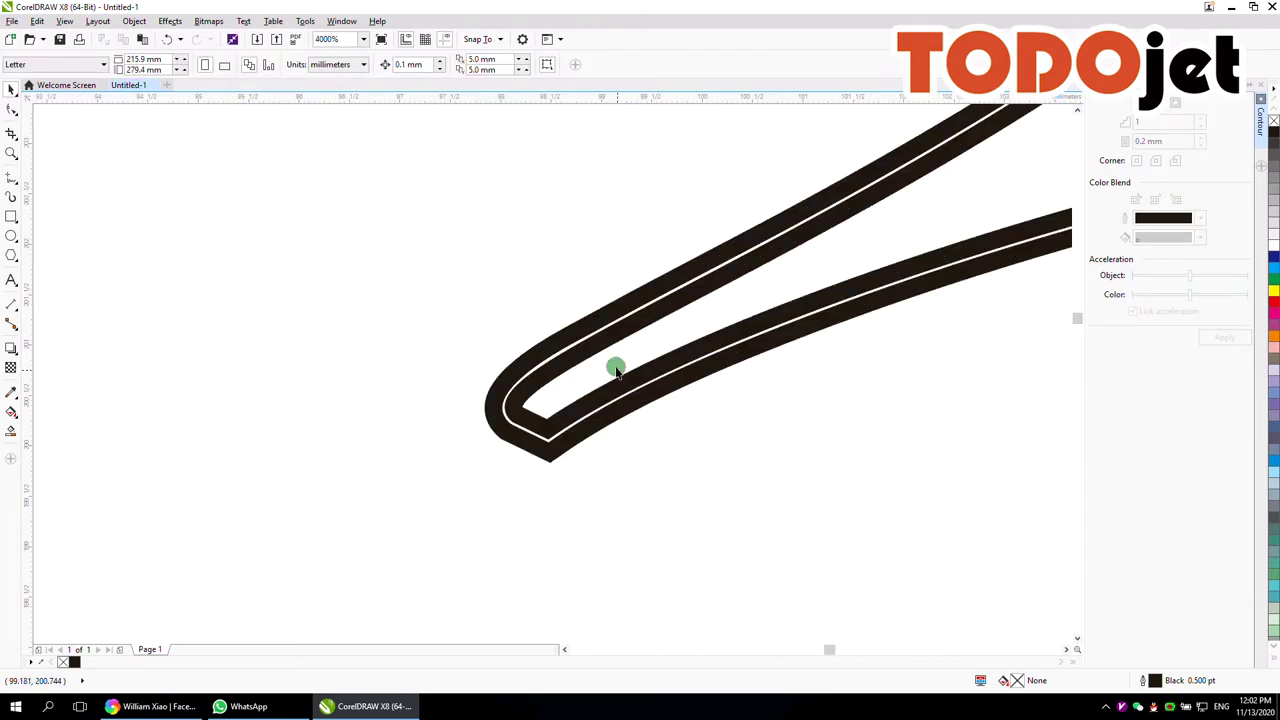
click(600, 342)
right_click(600, 342)
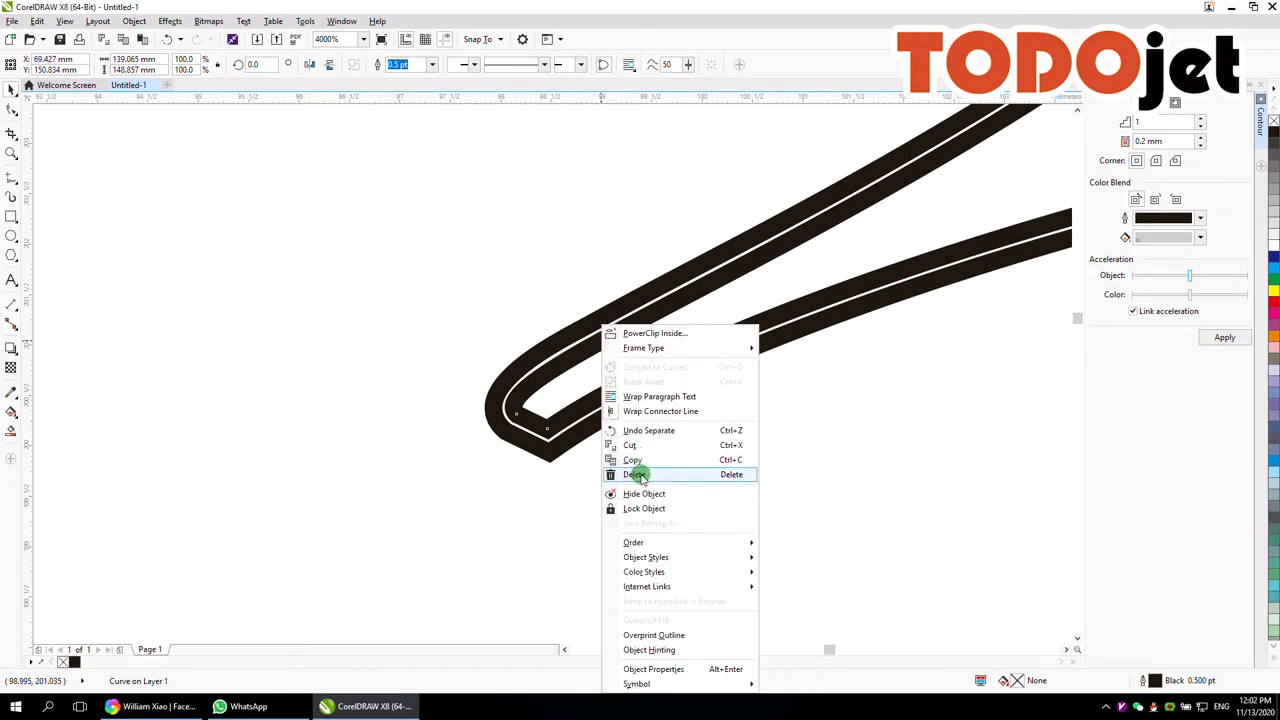
click(636, 474)
scroll(568, 372, down, 5)
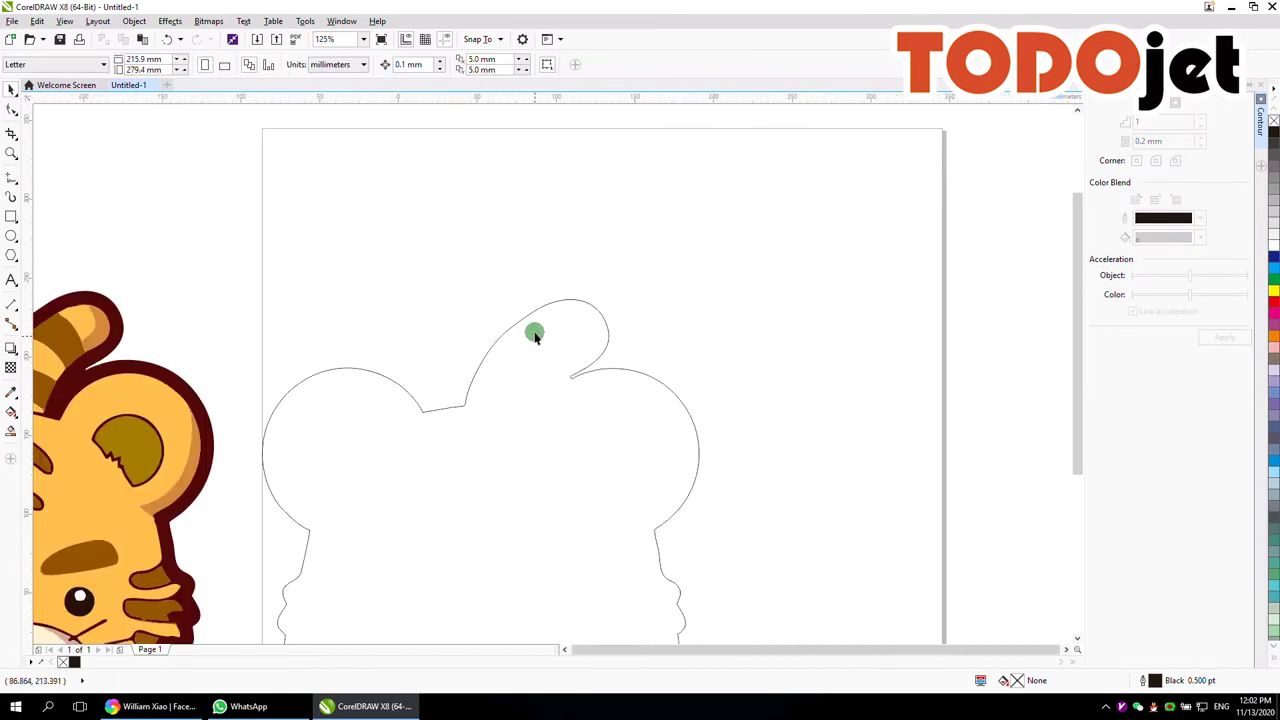
scroll(535, 337, down, 2)
scroll(520, 360, up, 1)
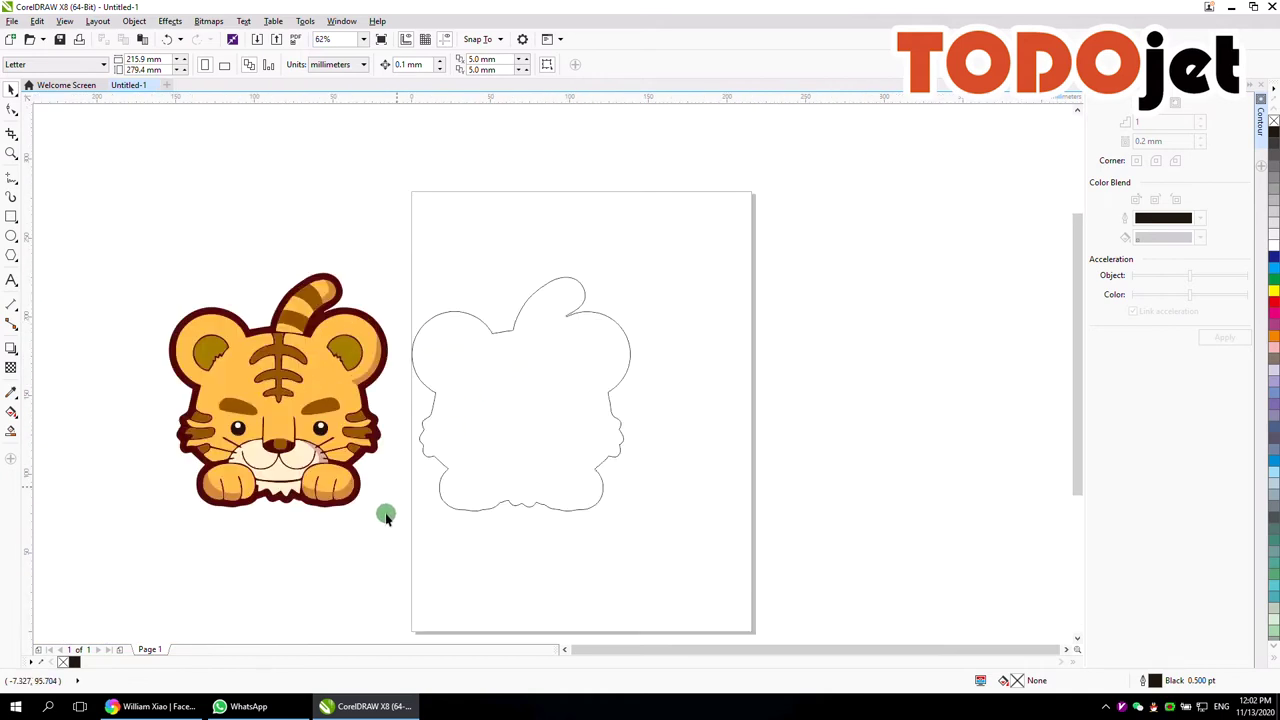
Duplicate the coloured tiger group and place the copy on the right side of the outline.
click(297, 416)
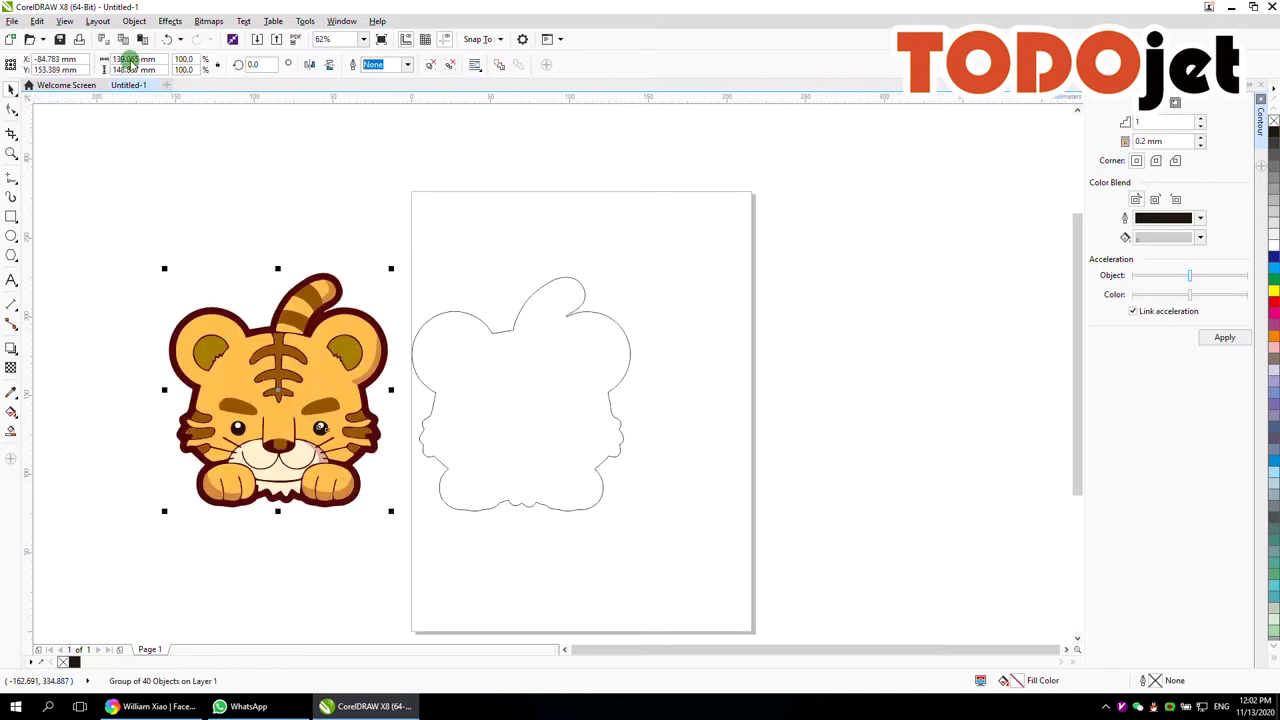
click(142, 39)
click(158, 95)
drag(512, 405, 764, 404)
click(923, 409)
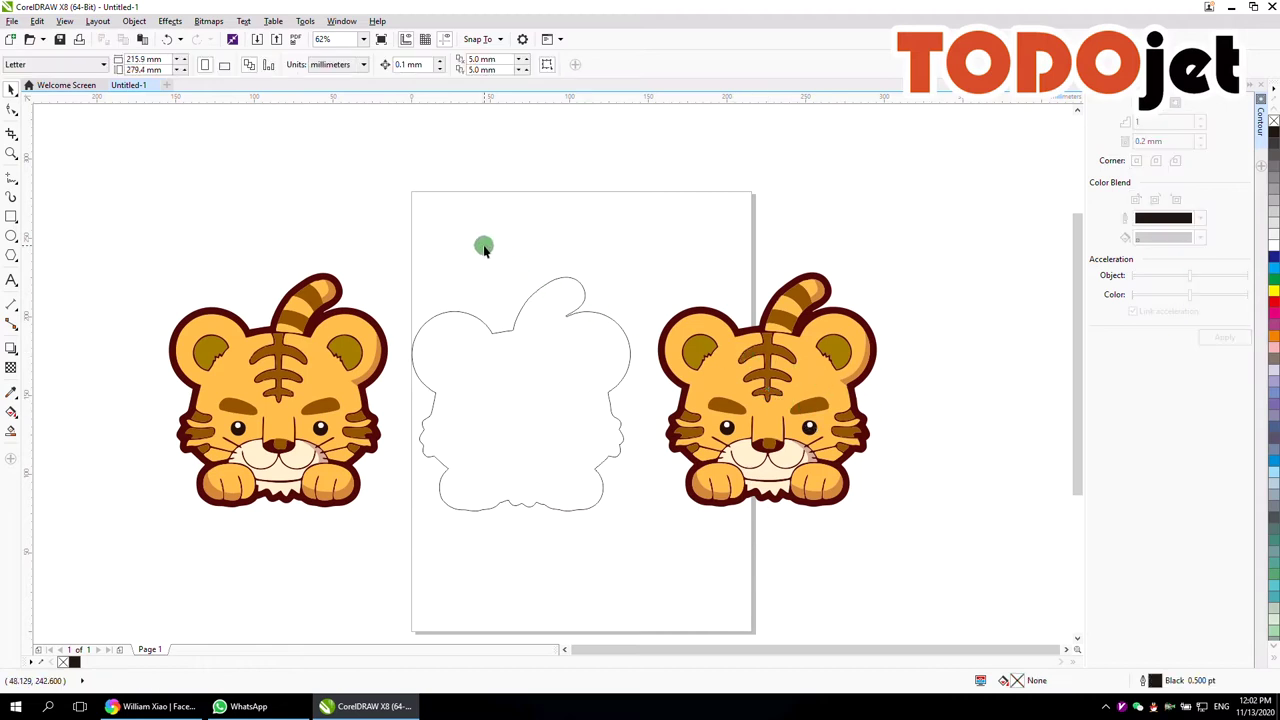
Add a Cyan colour (C 100, M 0, Y 0, K 0) to the document palette in the Palette Editor.
click(343, 22)
mouse_move(438, 231)
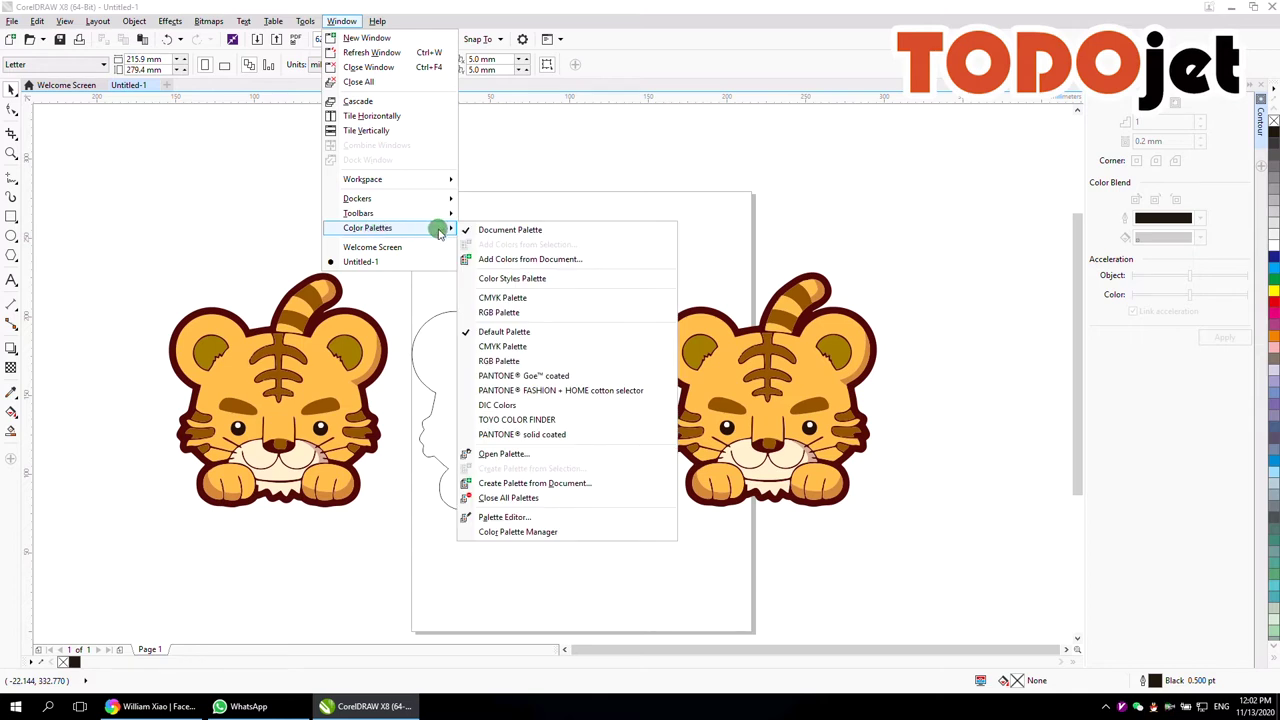
click(510, 516)
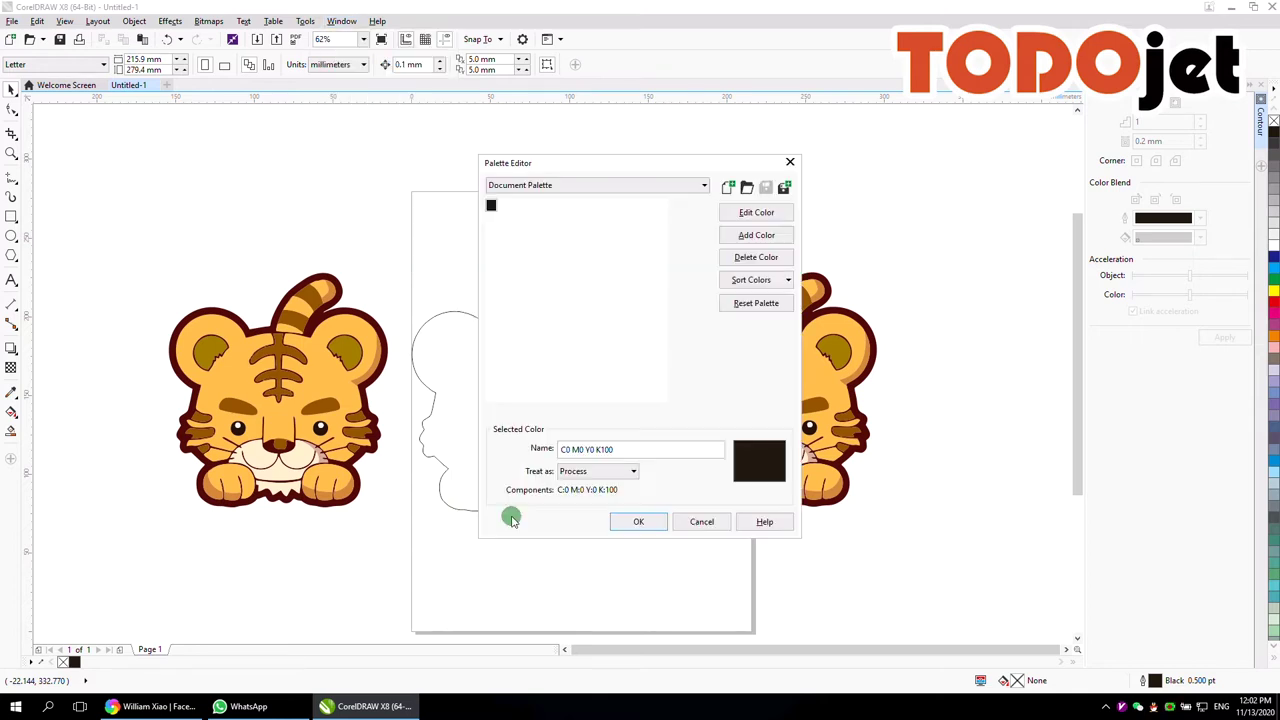
click(530, 190)
click(561, 201)
click(751, 238)
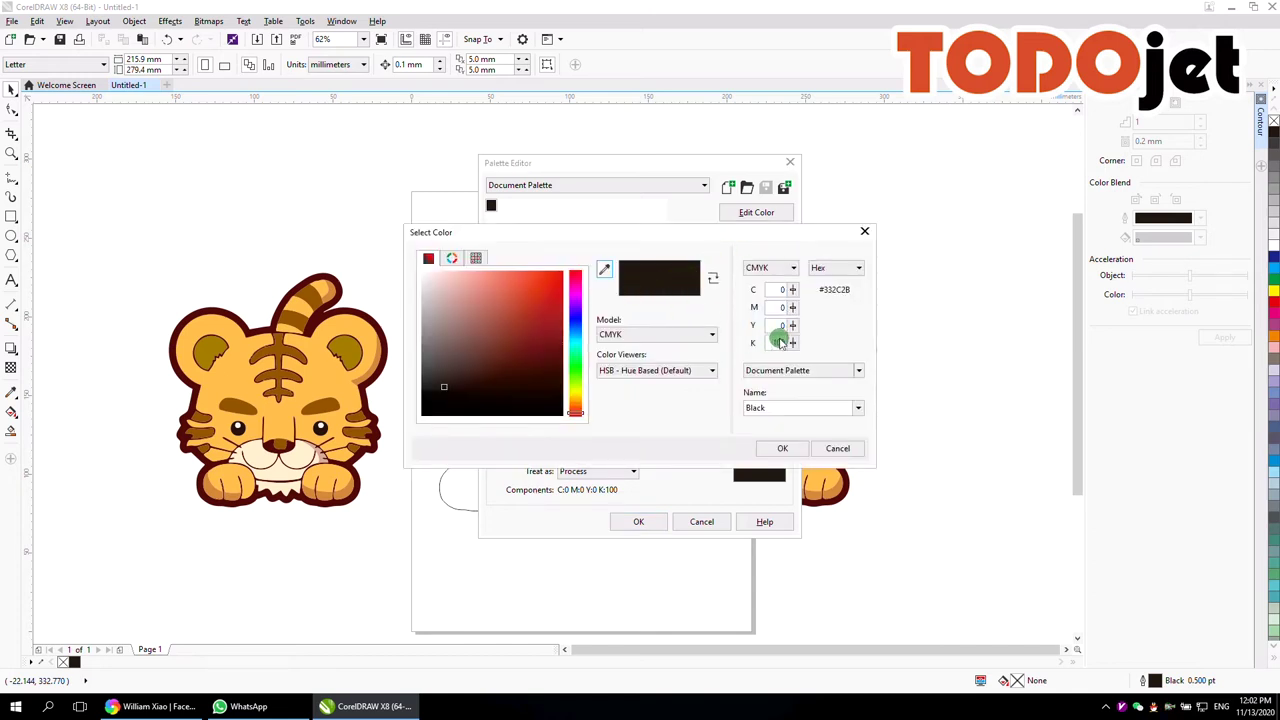
drag(793, 343, 789, 408)
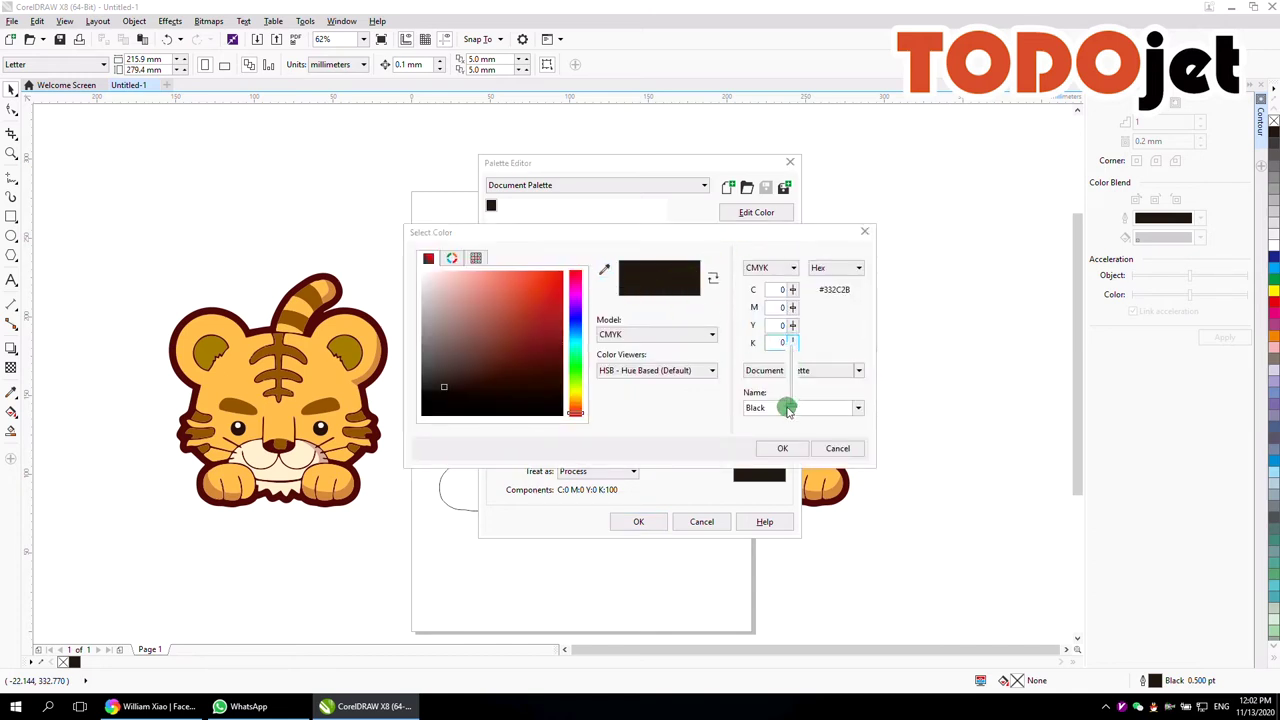
click(791, 289)
drag(791, 289, 800, 200)
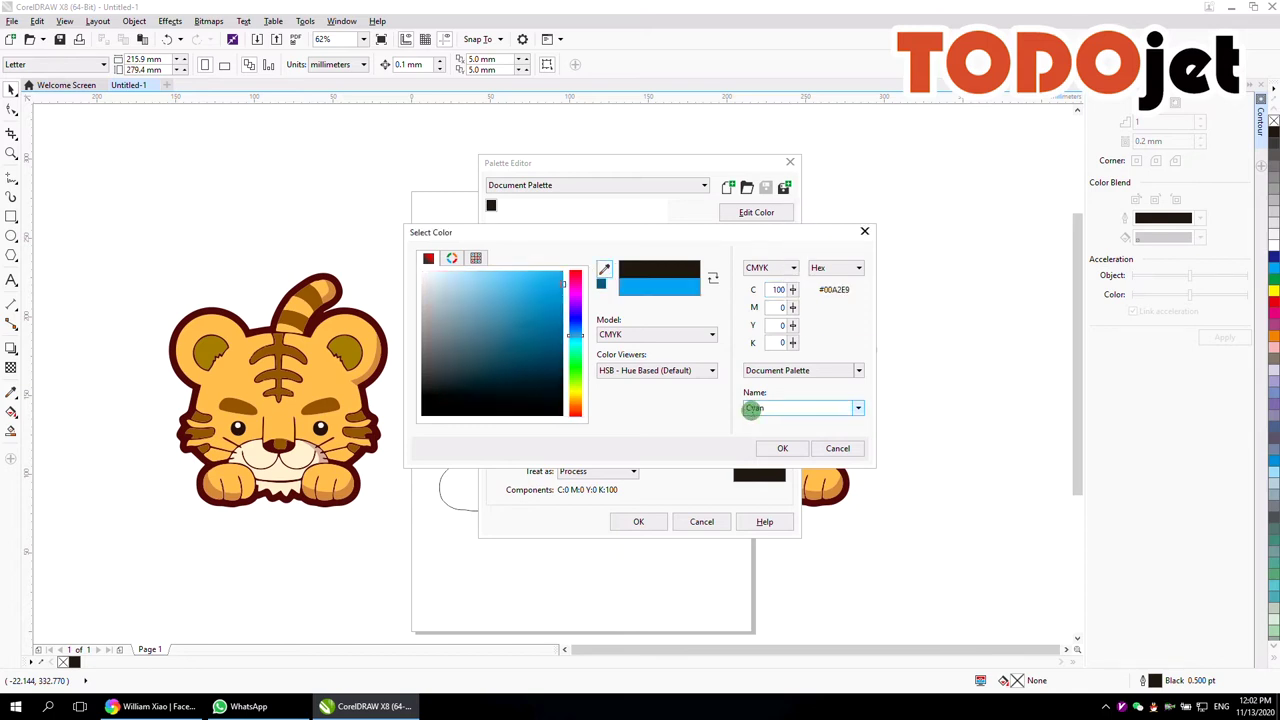
click(783, 450)
Add Magenta (C 0, M 100, Y 0, K 0) and Yellow (C 0, M 0, Y 100, K 0) to the document palette.
click(728, 237)
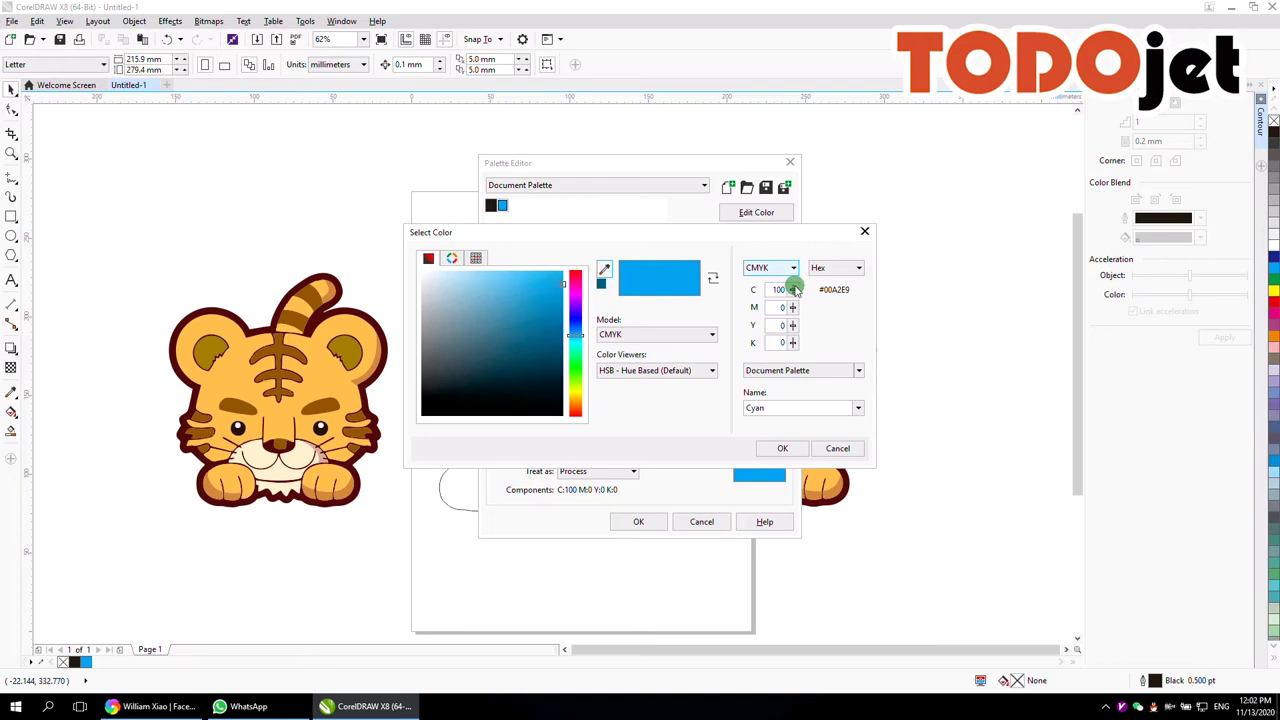
drag(792, 308, 790, 257)
click(786, 448)
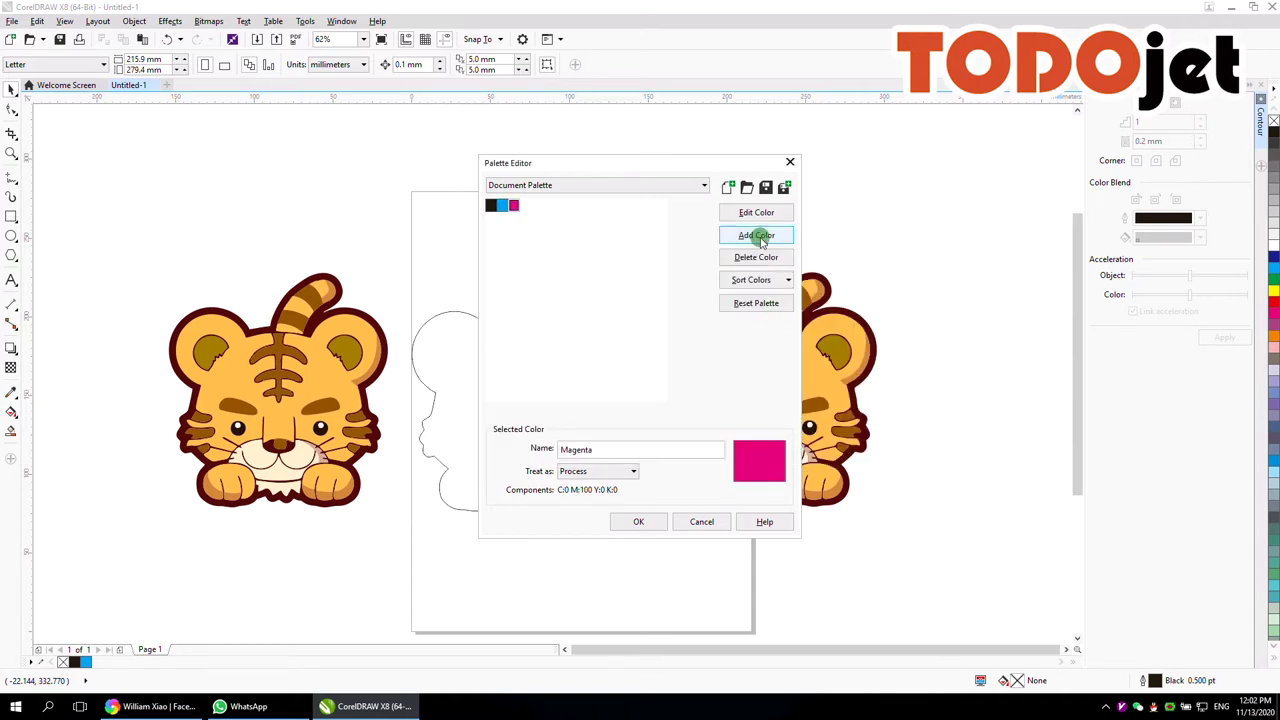
click(760, 238)
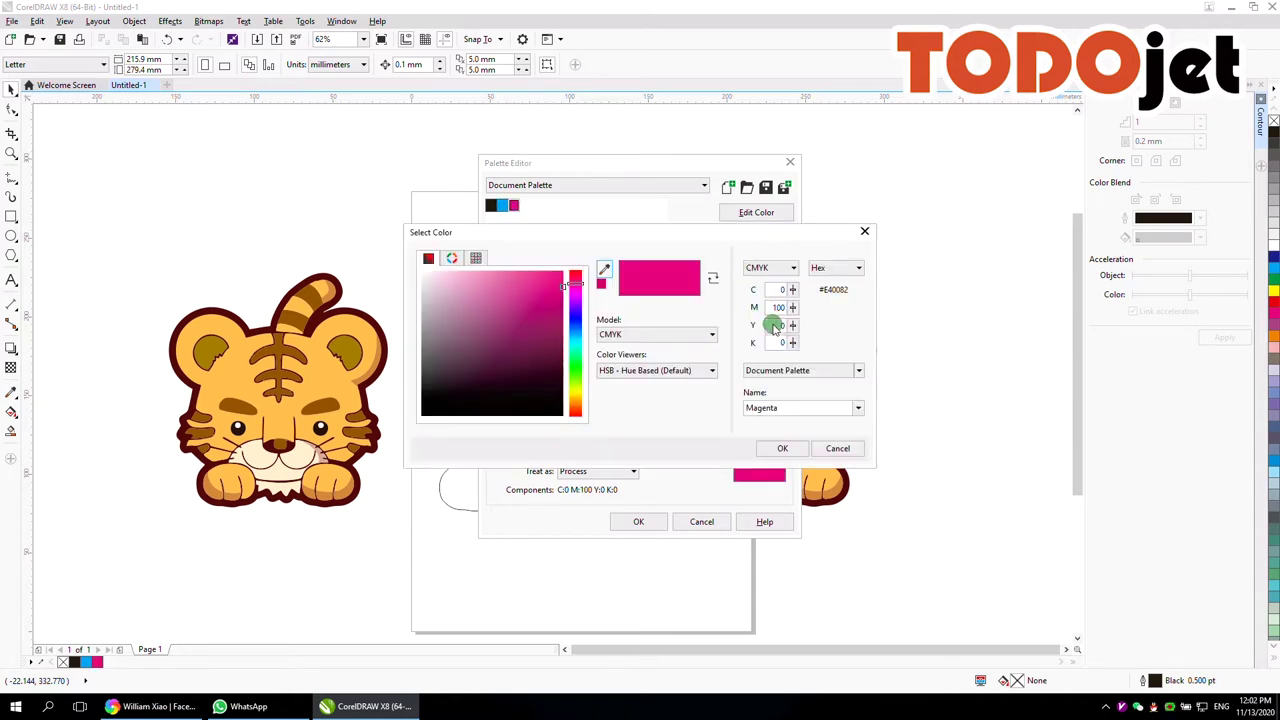
mouse_move(795, 318)
mouse_down()
mouse_move(797, 366)
mouse_move(789, 266)
mouse_move(792, 325)
mouse_up()
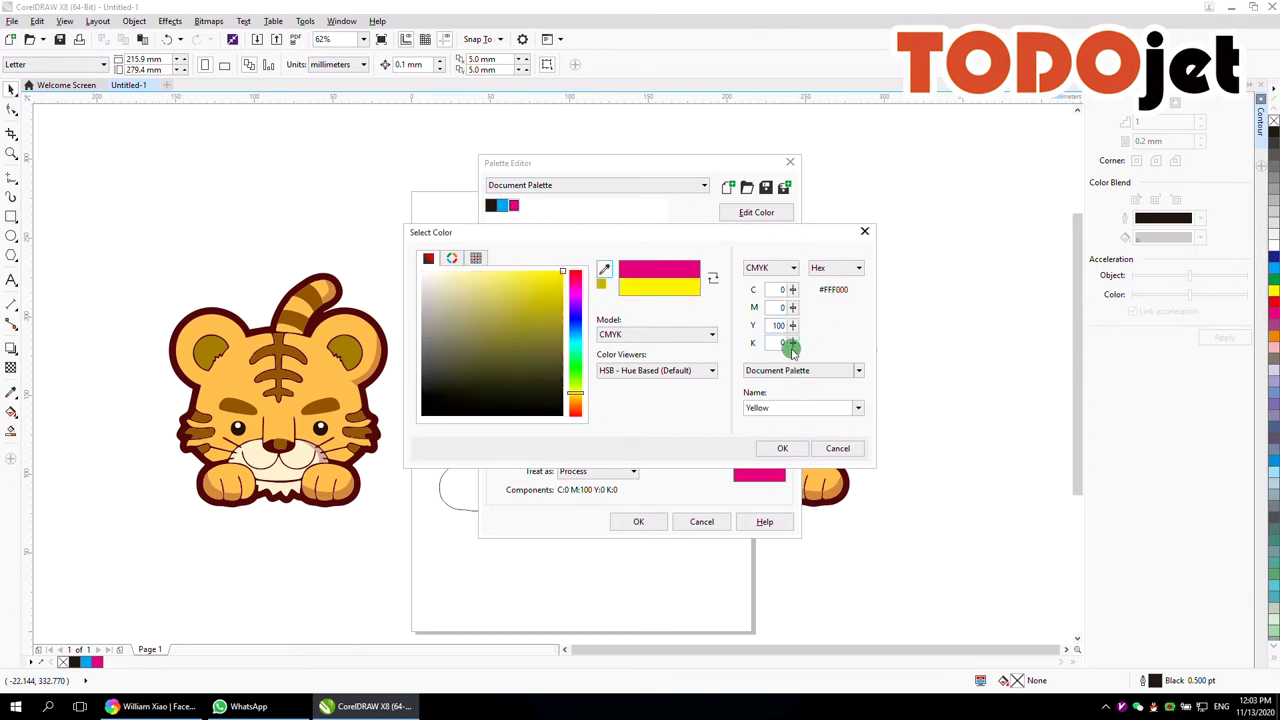
click(785, 448)
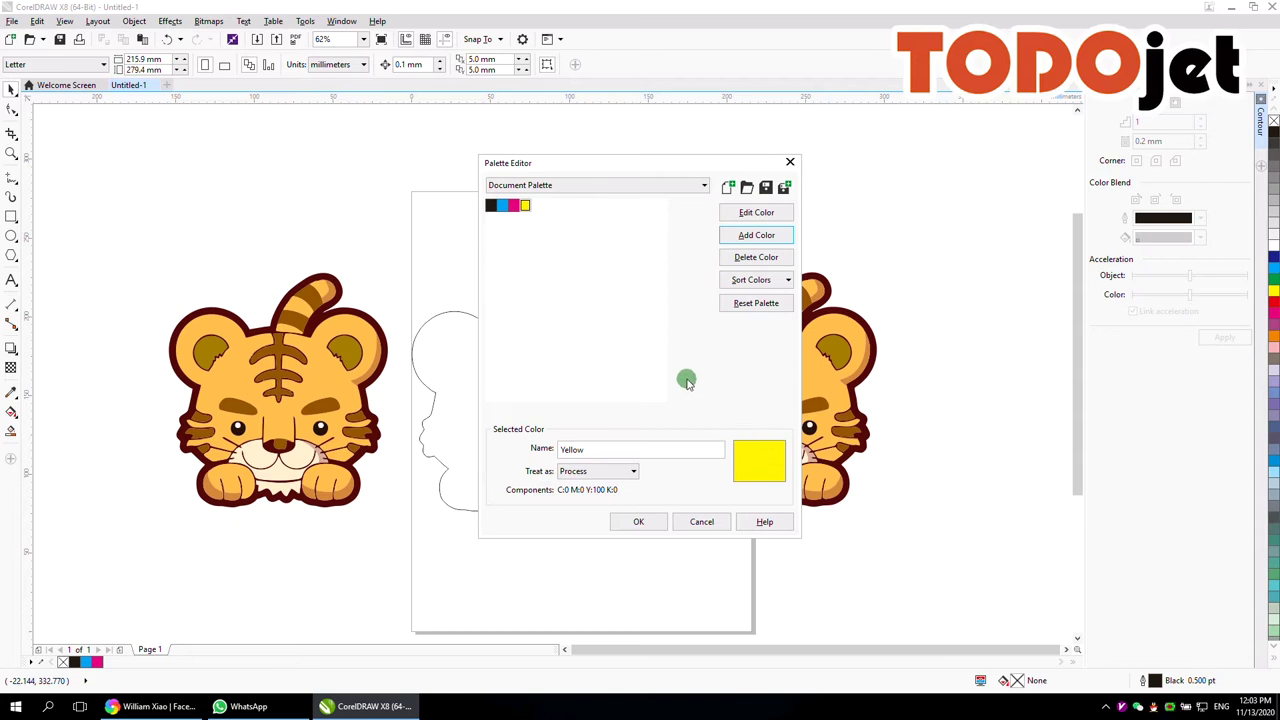
Add a light green process colour (C 51, M 4, Y 69, K 0) to the document palette.
click(735, 238)
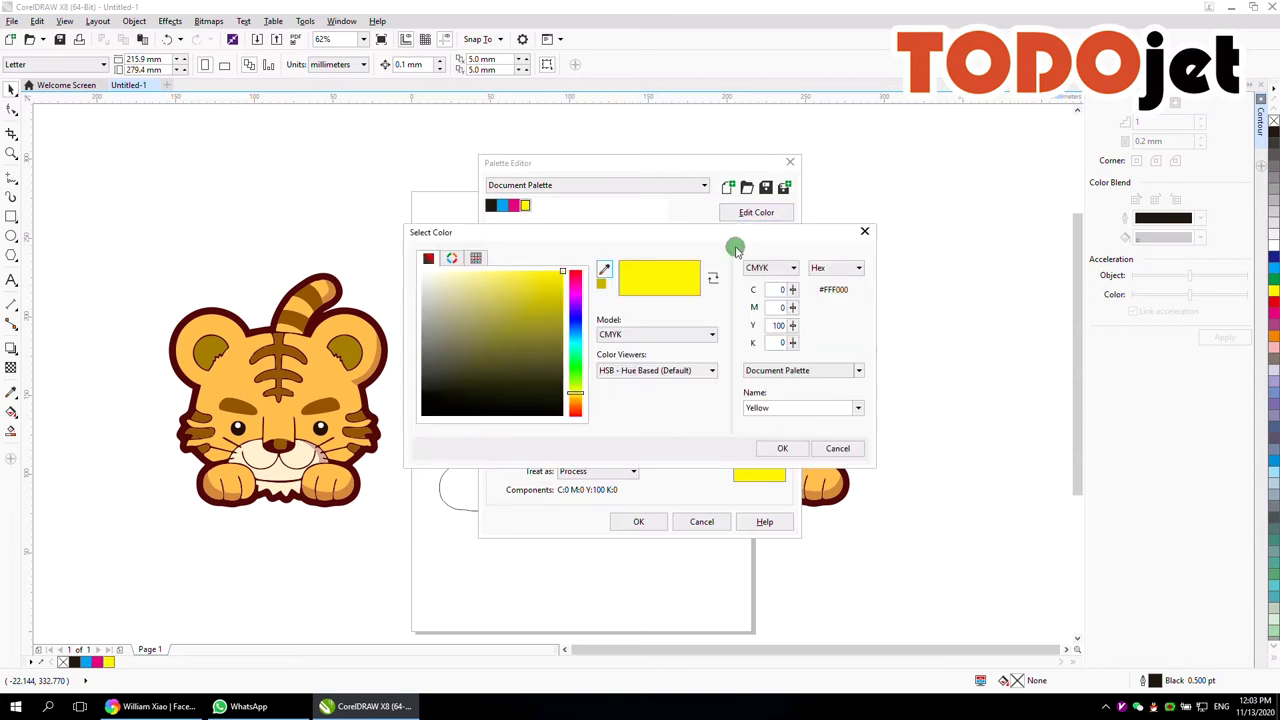
click(575, 369)
drag(575, 369, 575, 376)
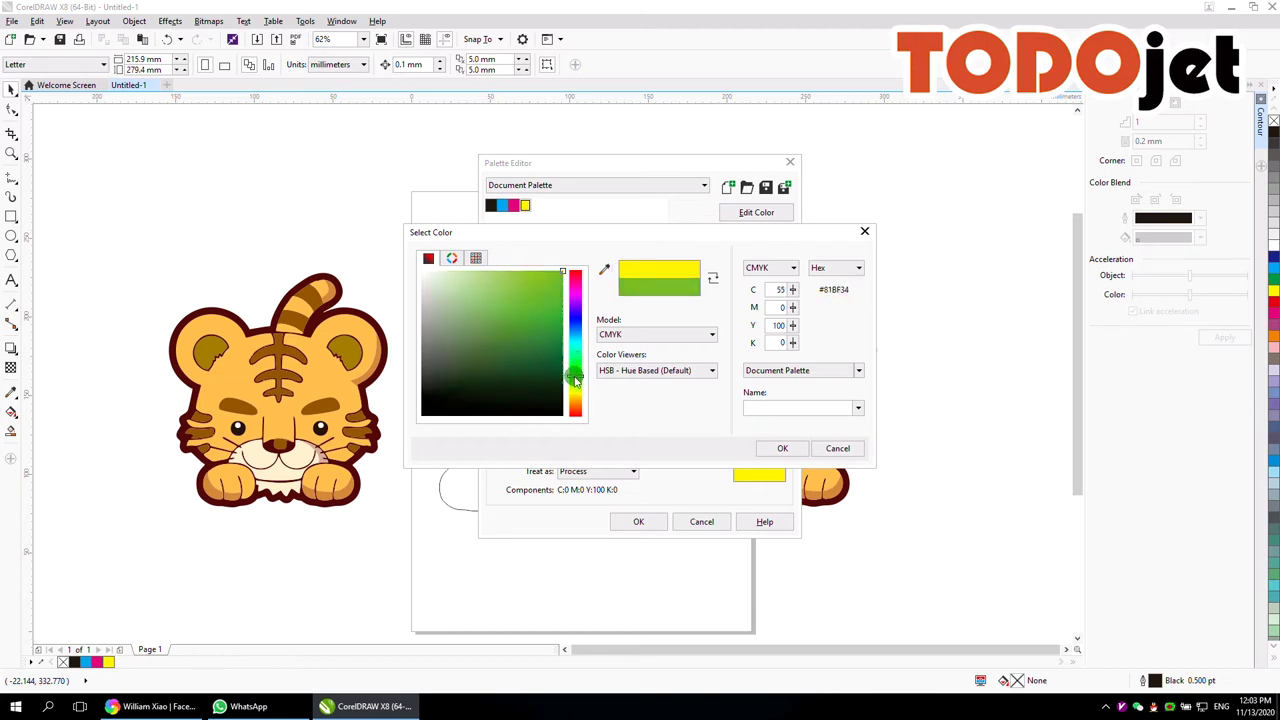
mouse_move(529, 338)
mouse_down()
mouse_move(511, 297)
mouse_move(491, 291)
mouse_up()
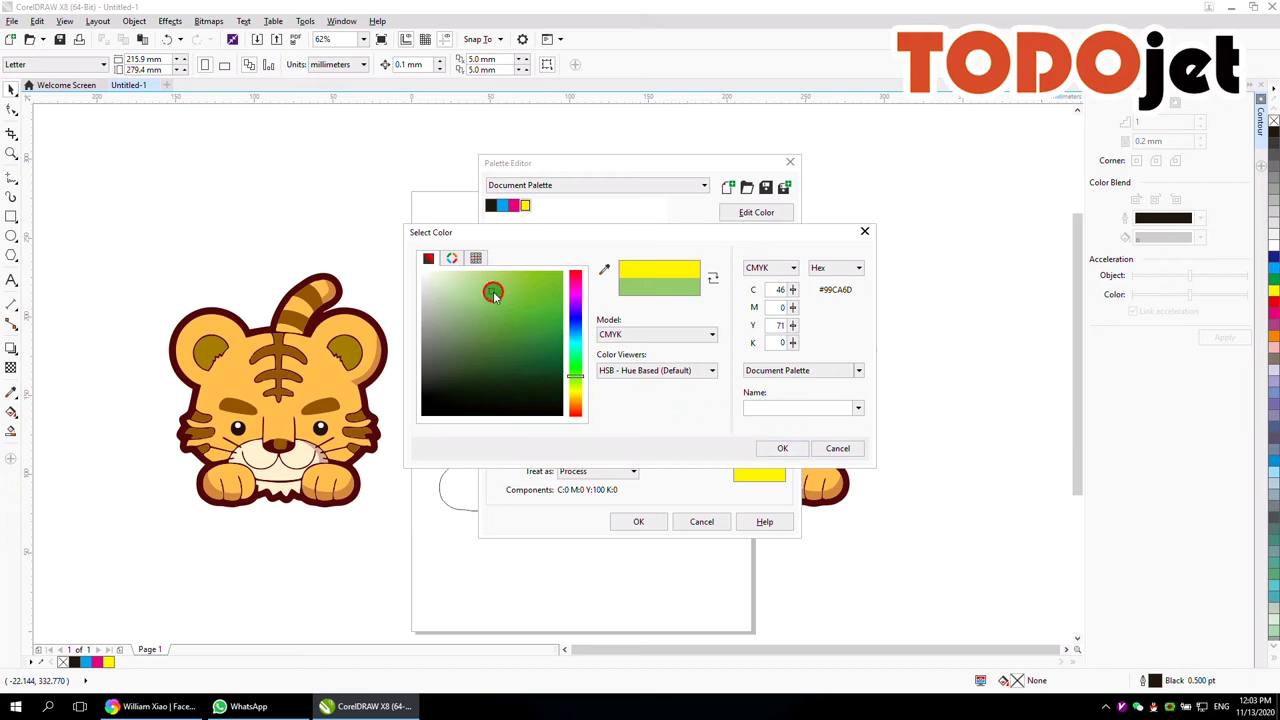
drag(491, 292, 495, 304)
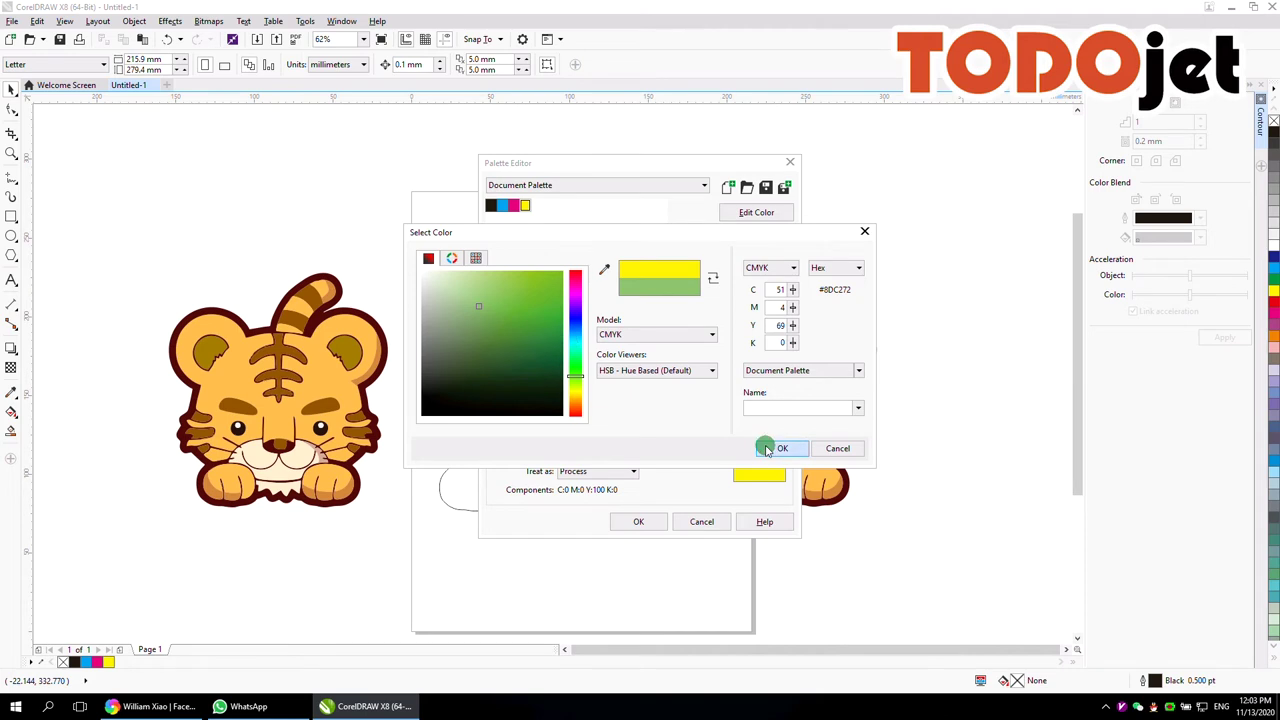
click(766, 448)
Name the new green palette colour "white" and treat it as a Spot colour.
drag(633, 447, 478, 444)
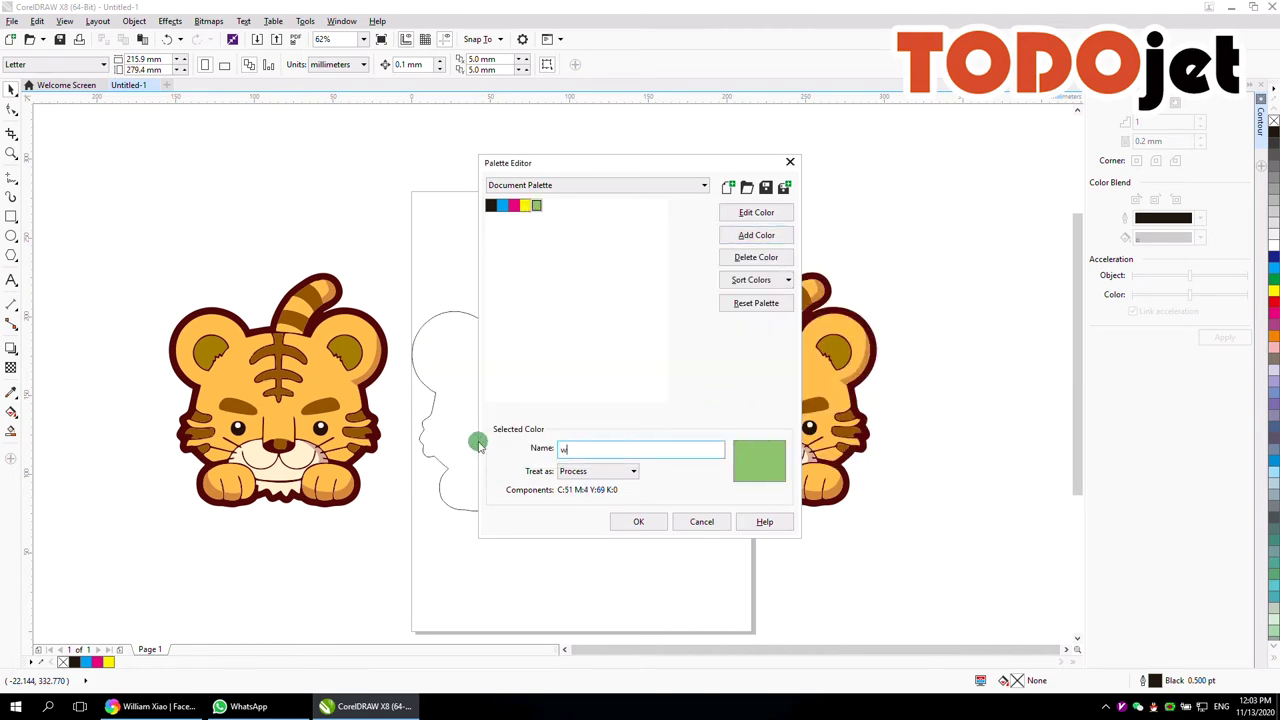
click(621, 474)
click(588, 492)
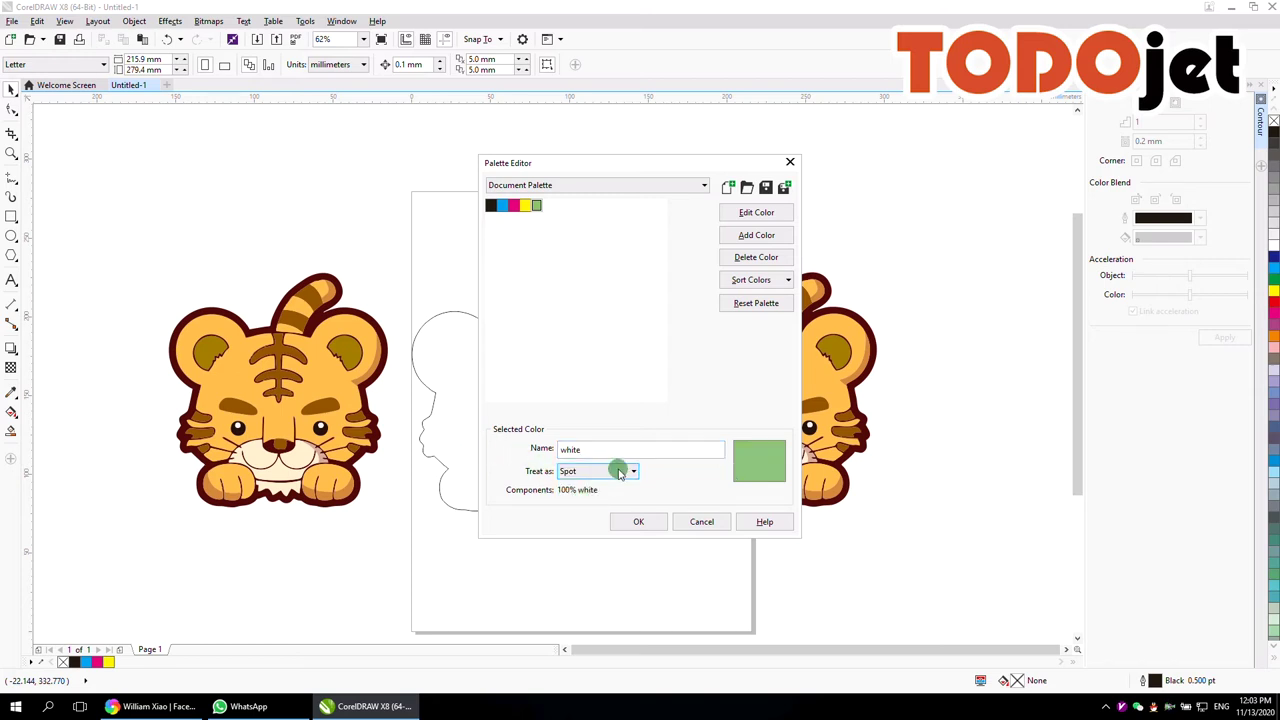
Add a light grey colour (C 24, M 13, Y 22, K 0) to the document palette.
click(757, 238)
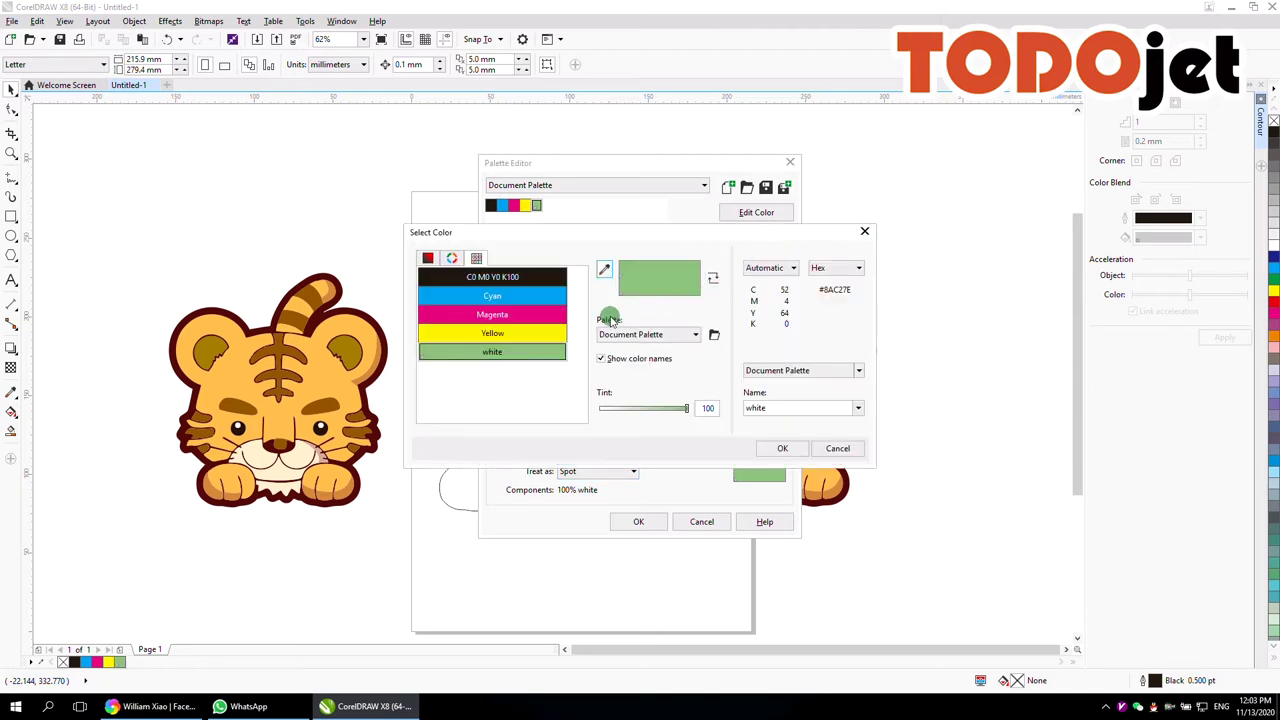
click(452, 259)
drag(462, 301, 427, 291)
click(783, 448)
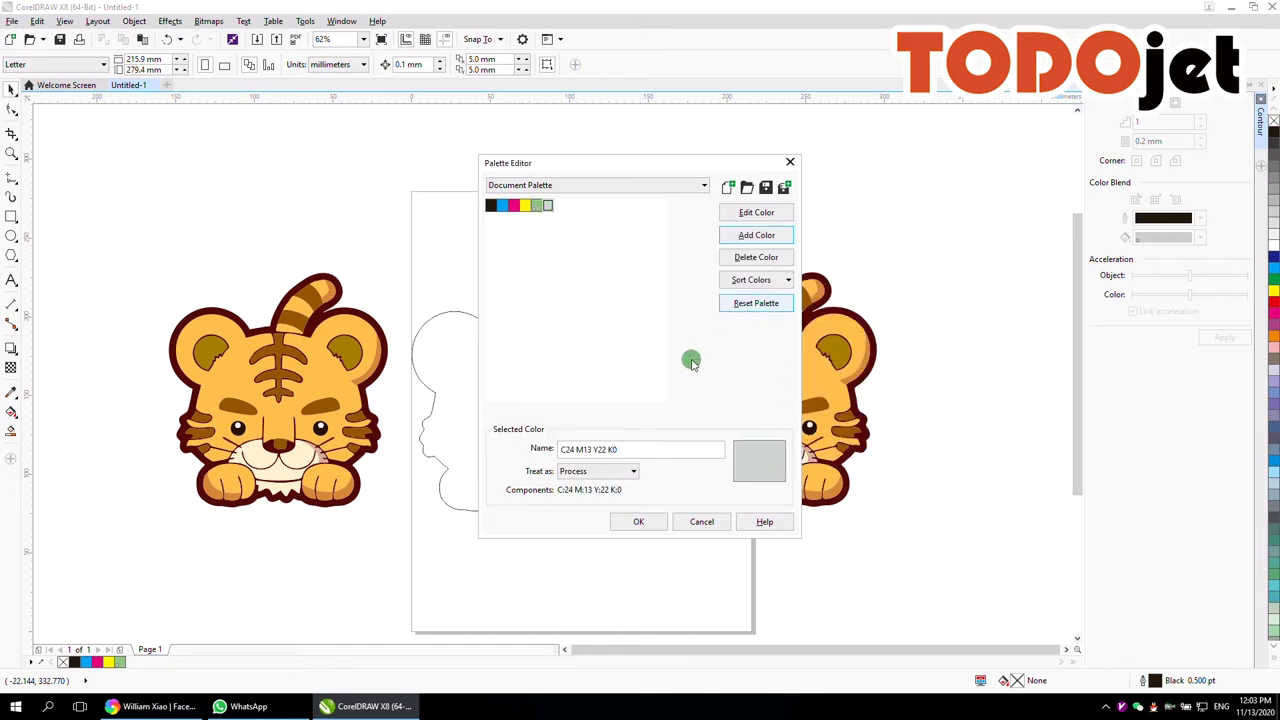
Name the new grey colour "varnish", treat it as a Spot colour, and accept the palette changes.
drag(637, 448, 526, 448)
text(varnish)
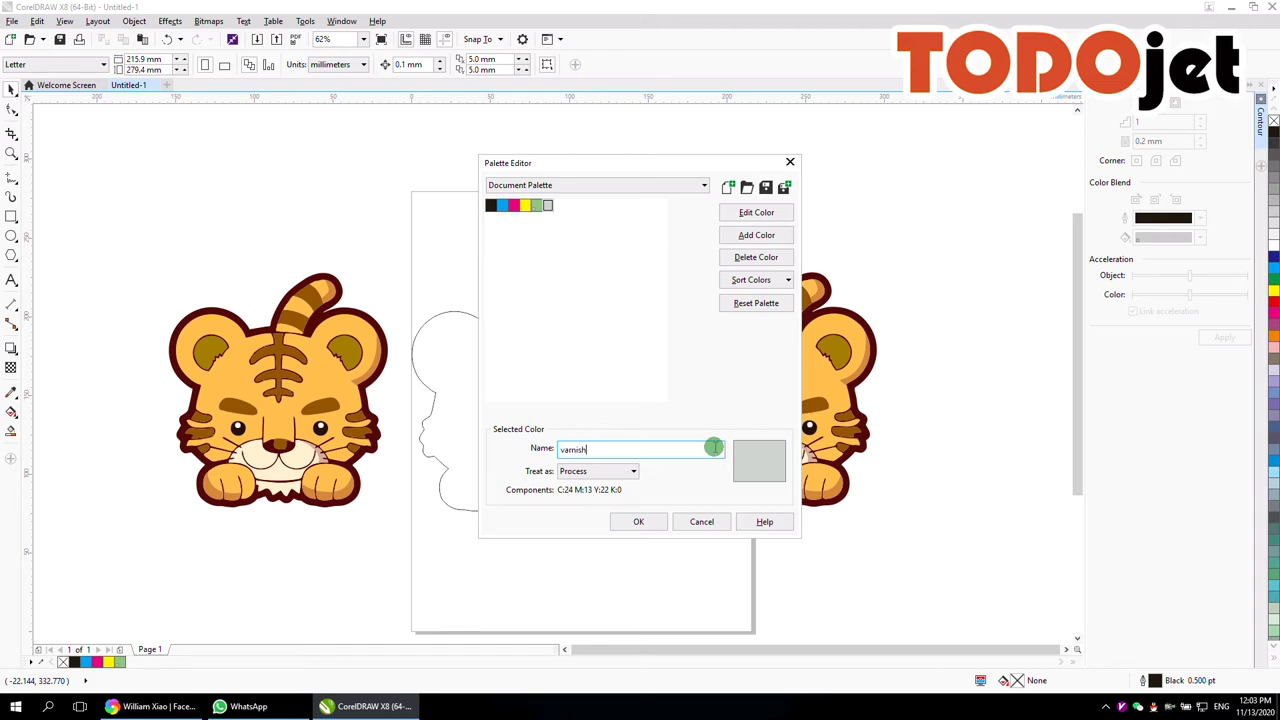
click(622, 474)
click(588, 496)
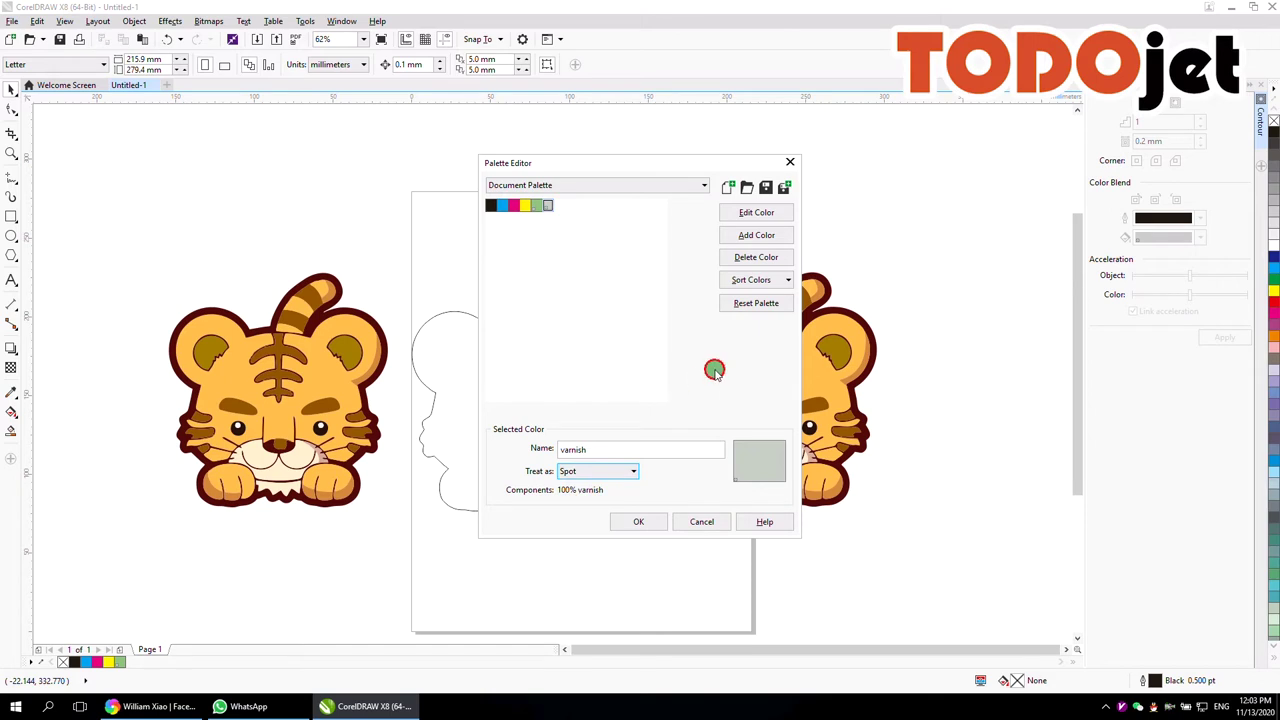
click(641, 524)
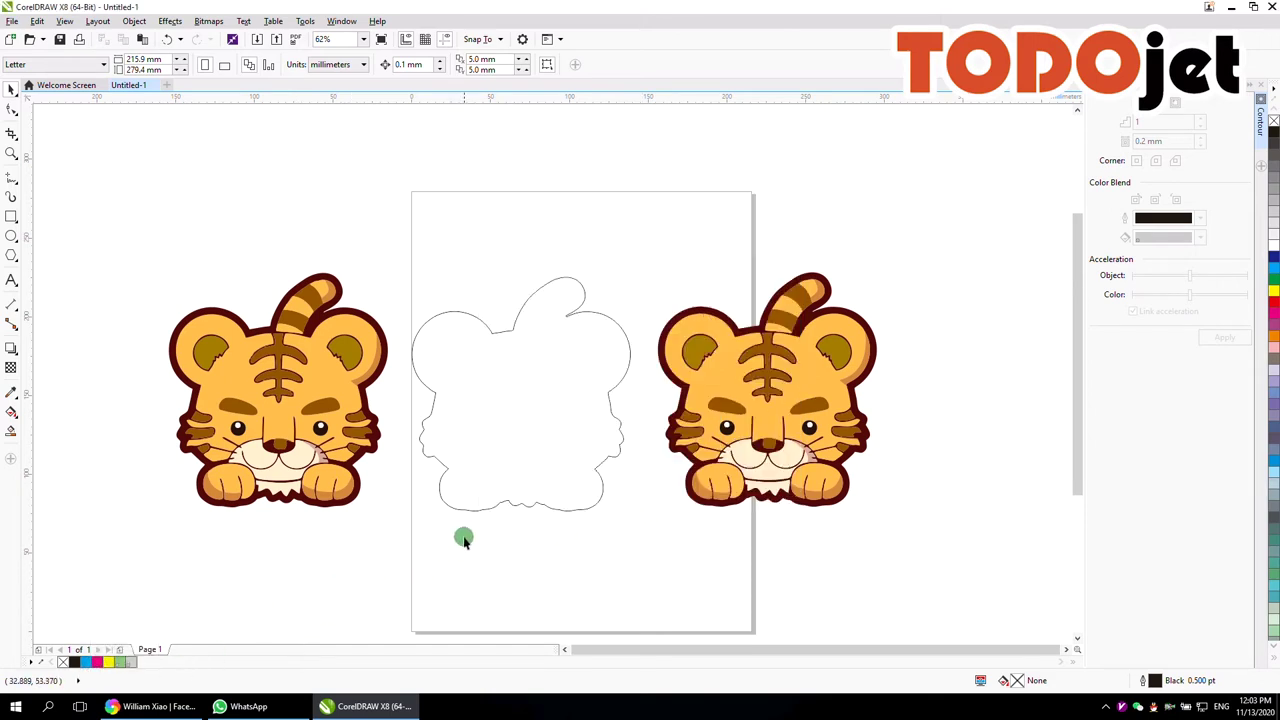
click(739, 390)
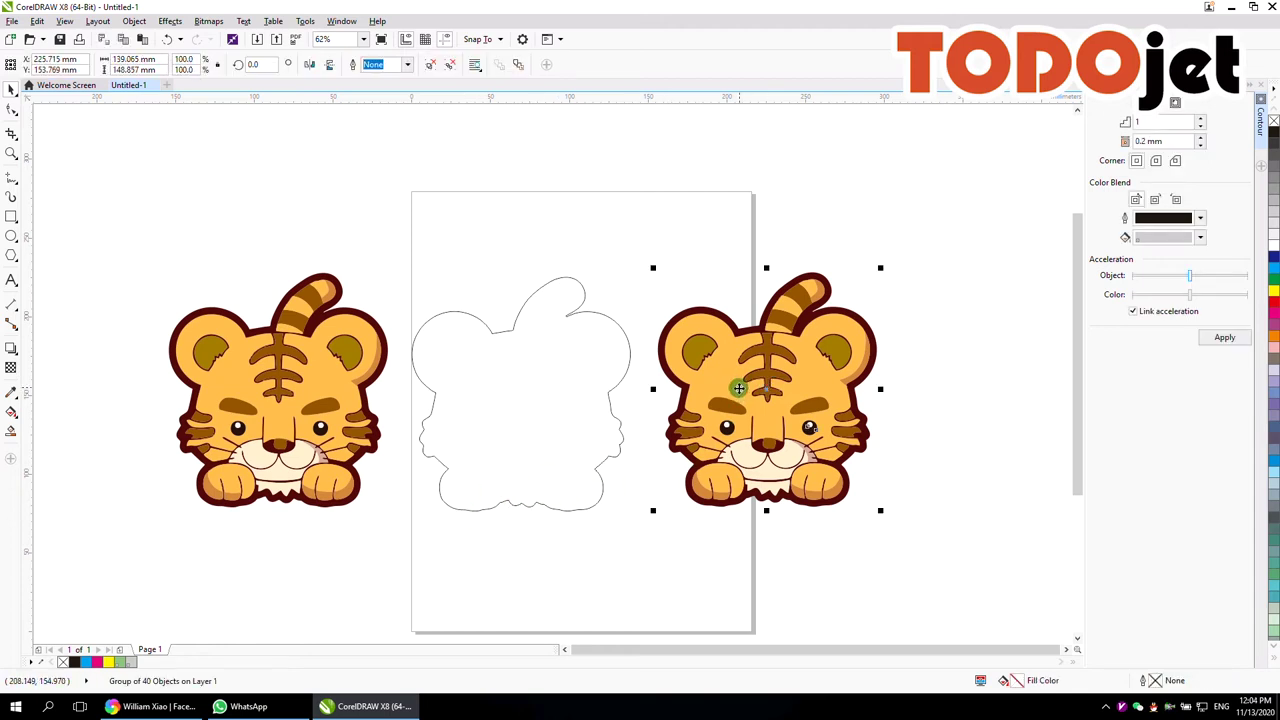
key(Escape)
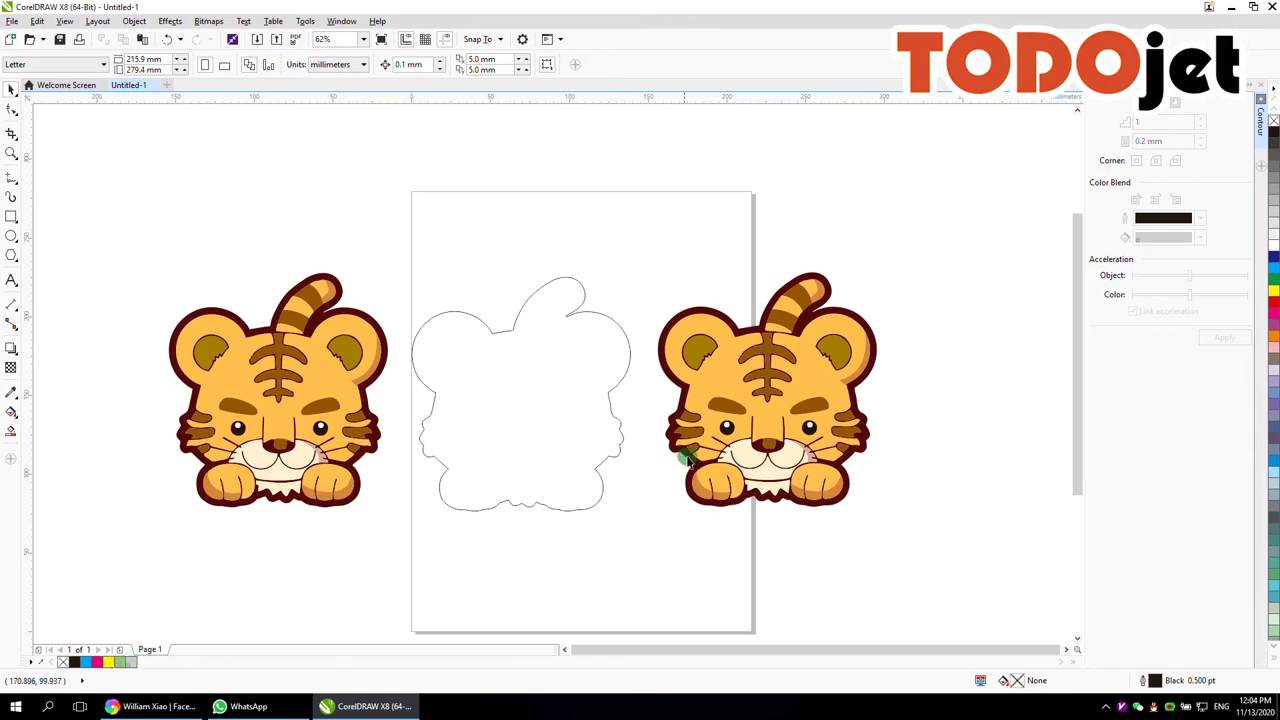
click(728, 385)
right_click(731, 388)
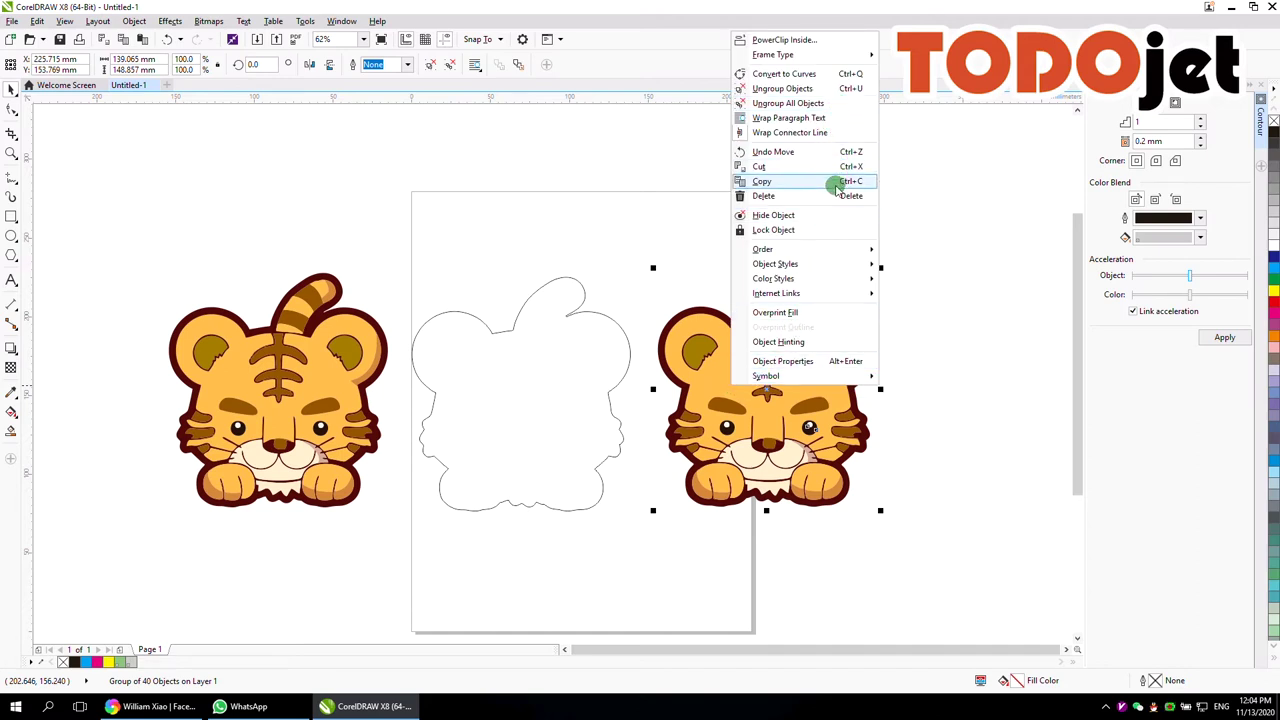
click(955, 384)
click(920, 428)
Ungroup all objects of the tiger copy to the right of the outline, then clear the selection.
right_click(826, 410)
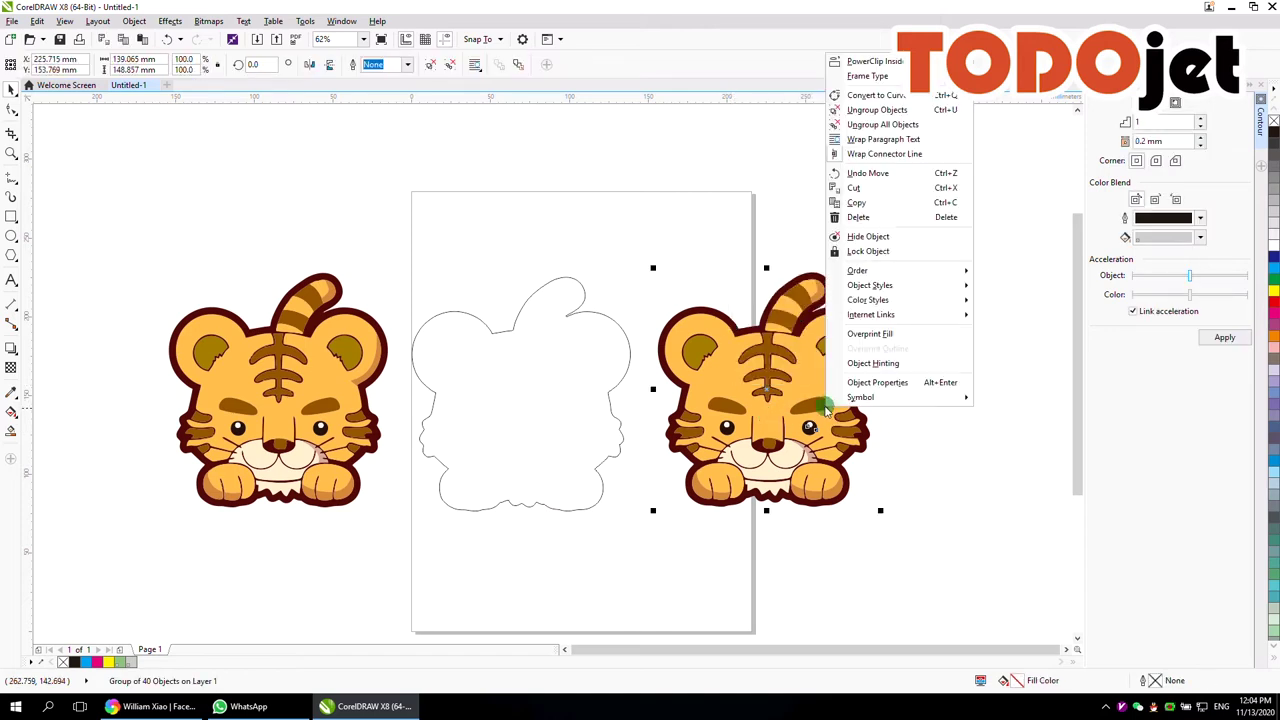
click(918, 124)
click(968, 325)
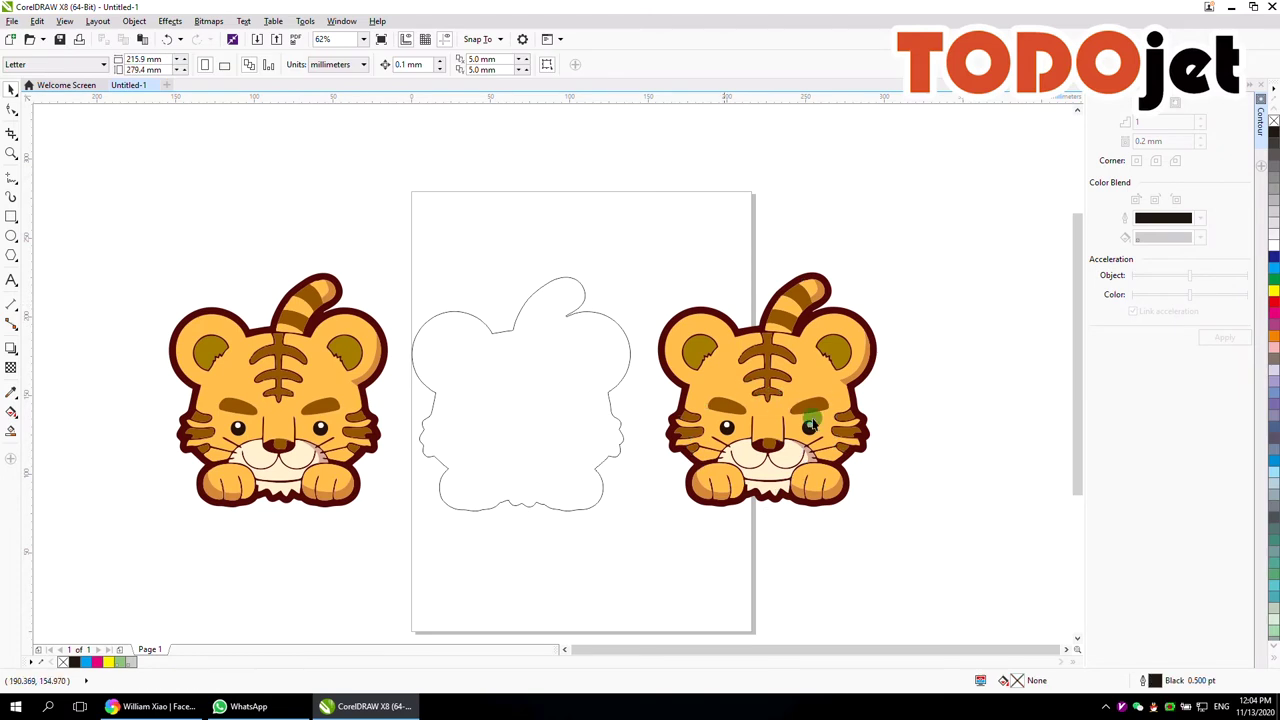
Fill the inner ears, forehead stripes and eyebrows of the ungrouped tiger copy with the varnish spot colour.
scroll(820, 425, down, 2)
scroll(855, 433, up, 2)
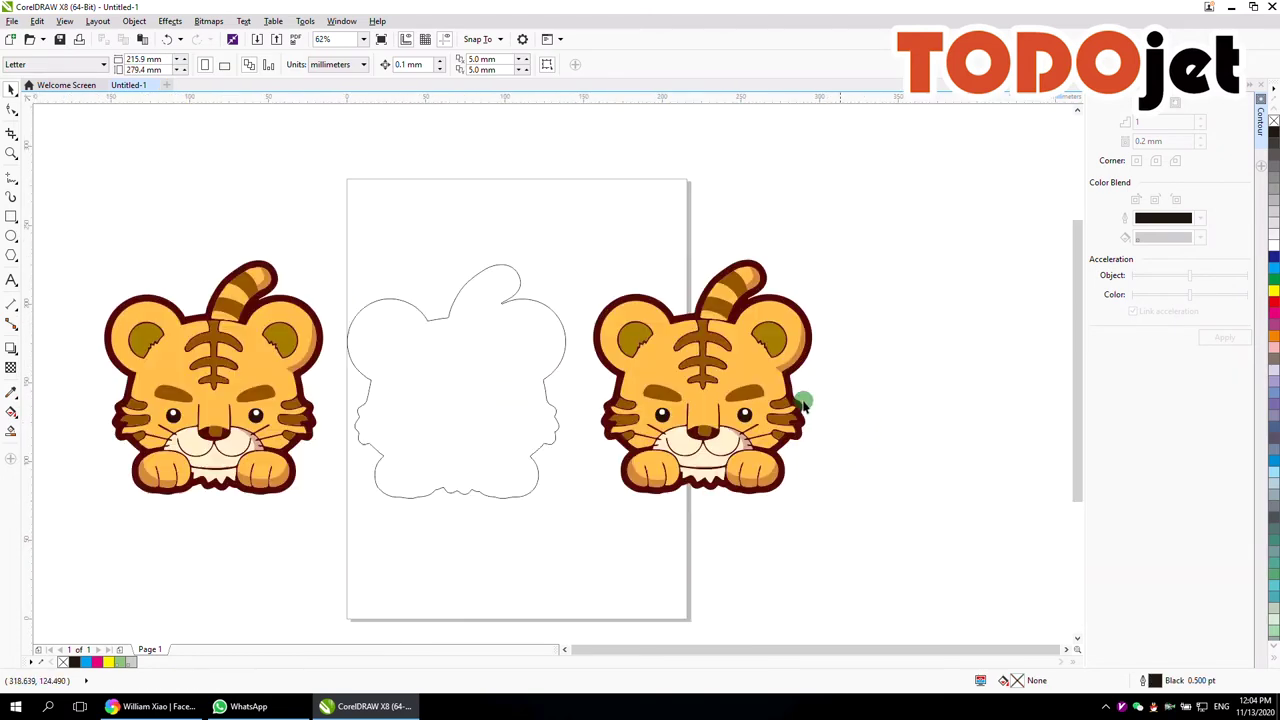
click(636, 338)
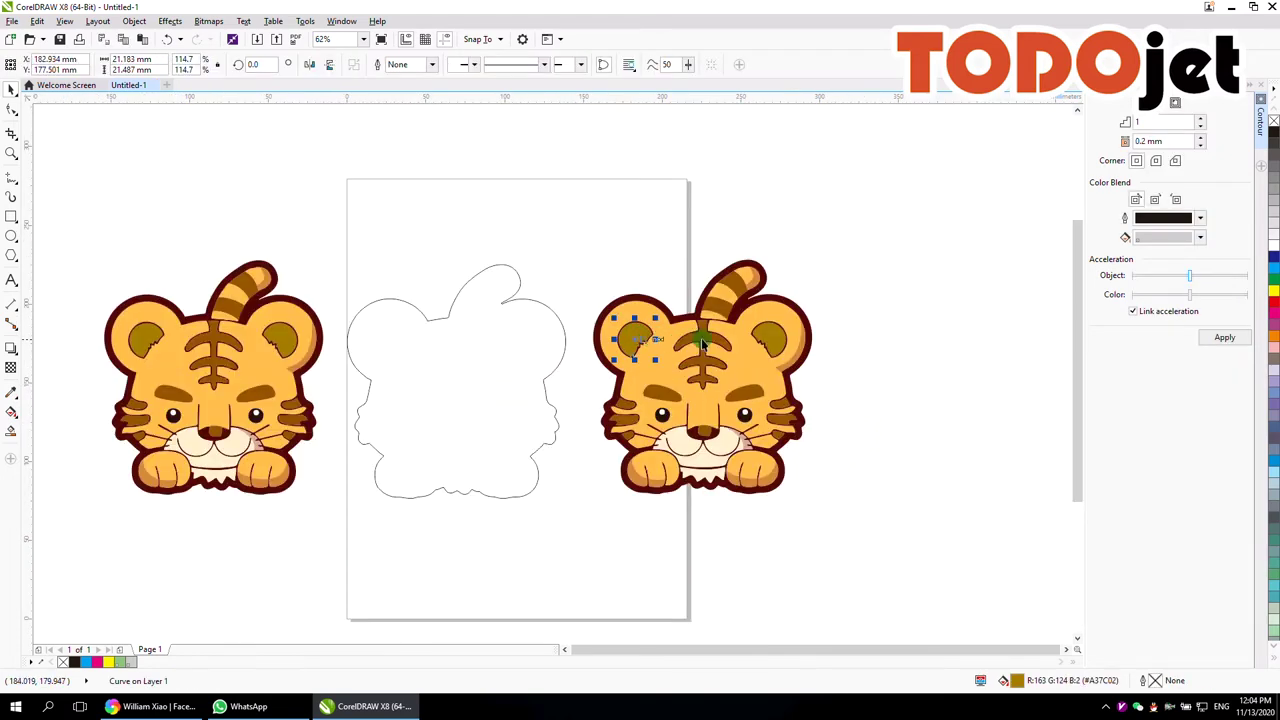
shift+click(772, 336)
shift+click(660, 392)
shift+click(737, 397)
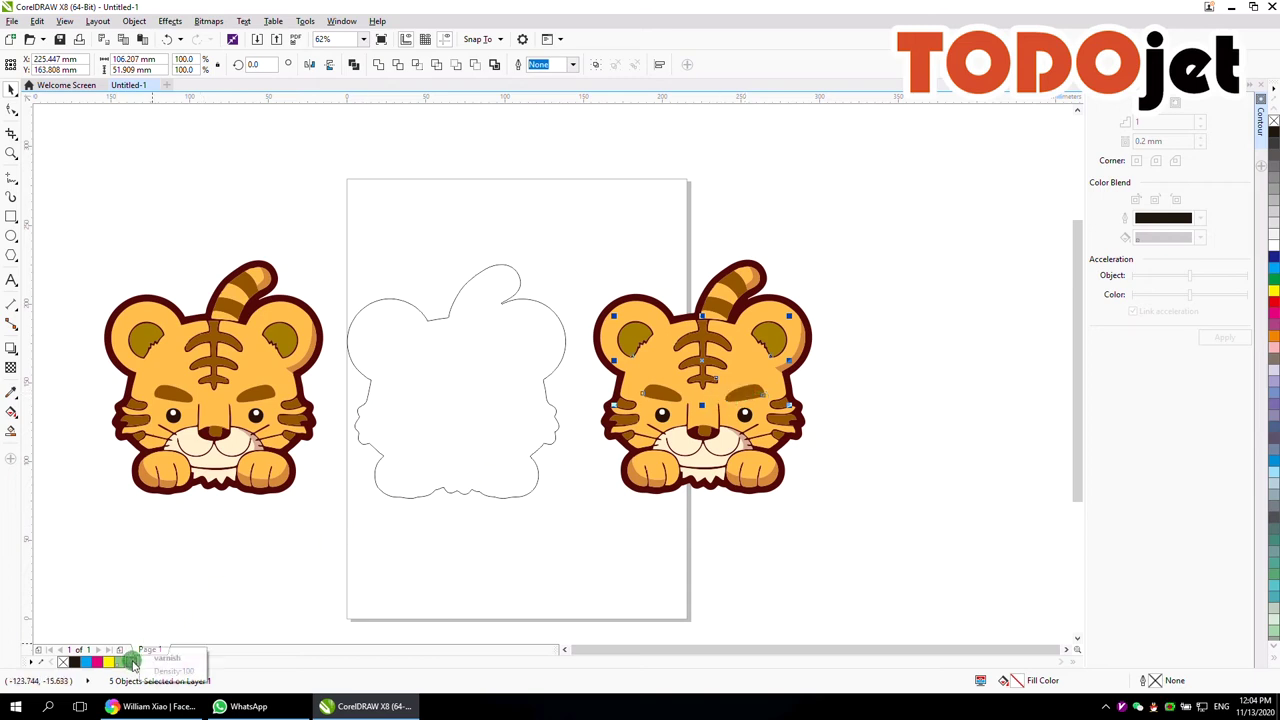
click(131, 662)
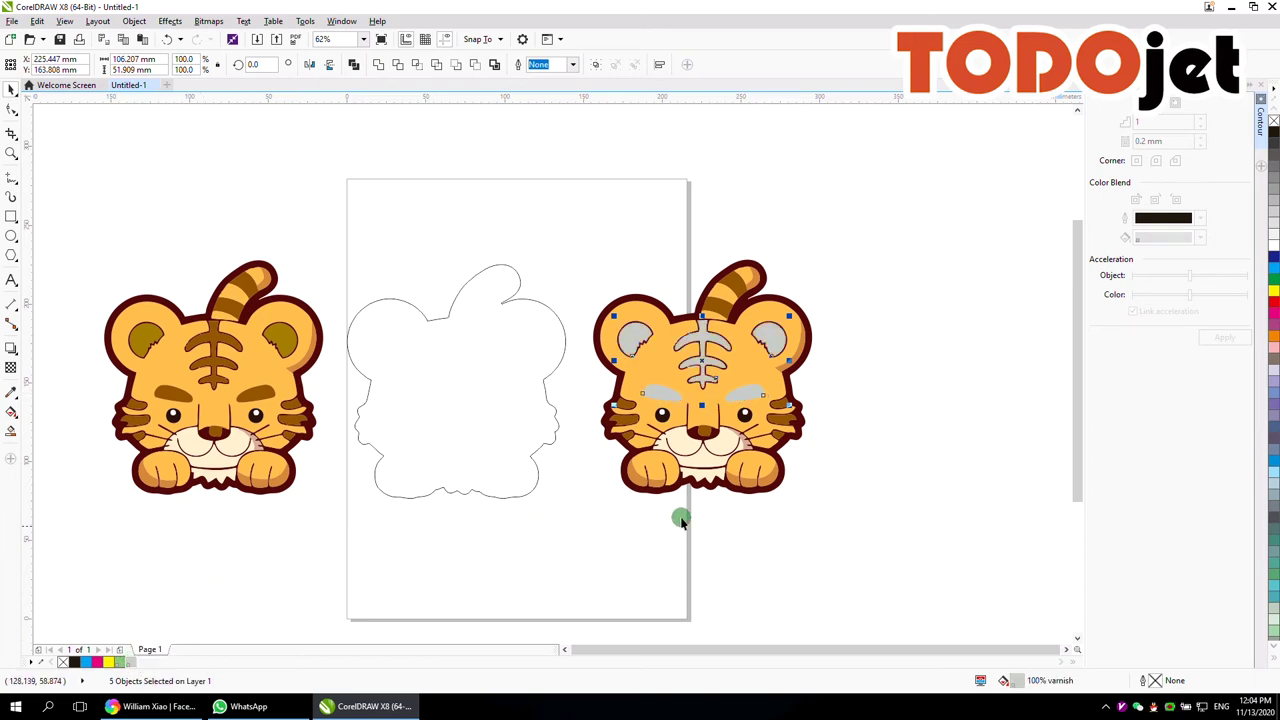
Group all the objects of the tiger copy that contains the varnish areas.
drag(885, 543, 580, 234)
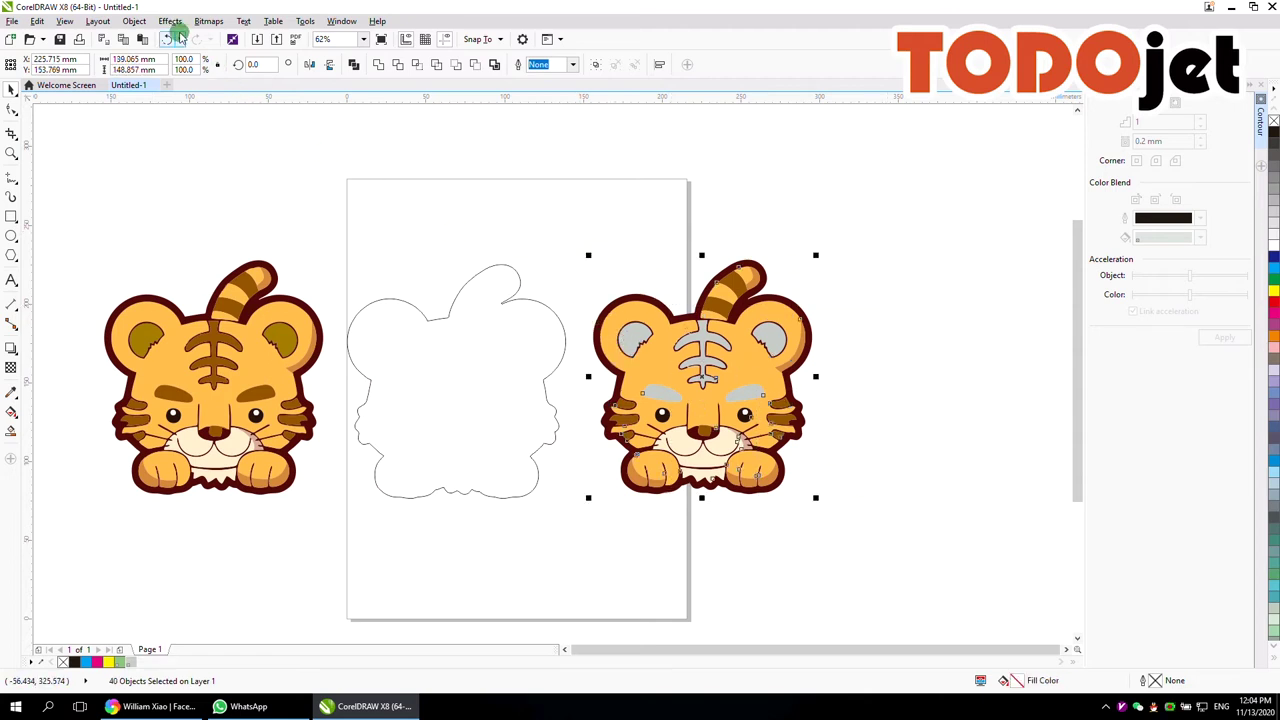
click(133, 21)
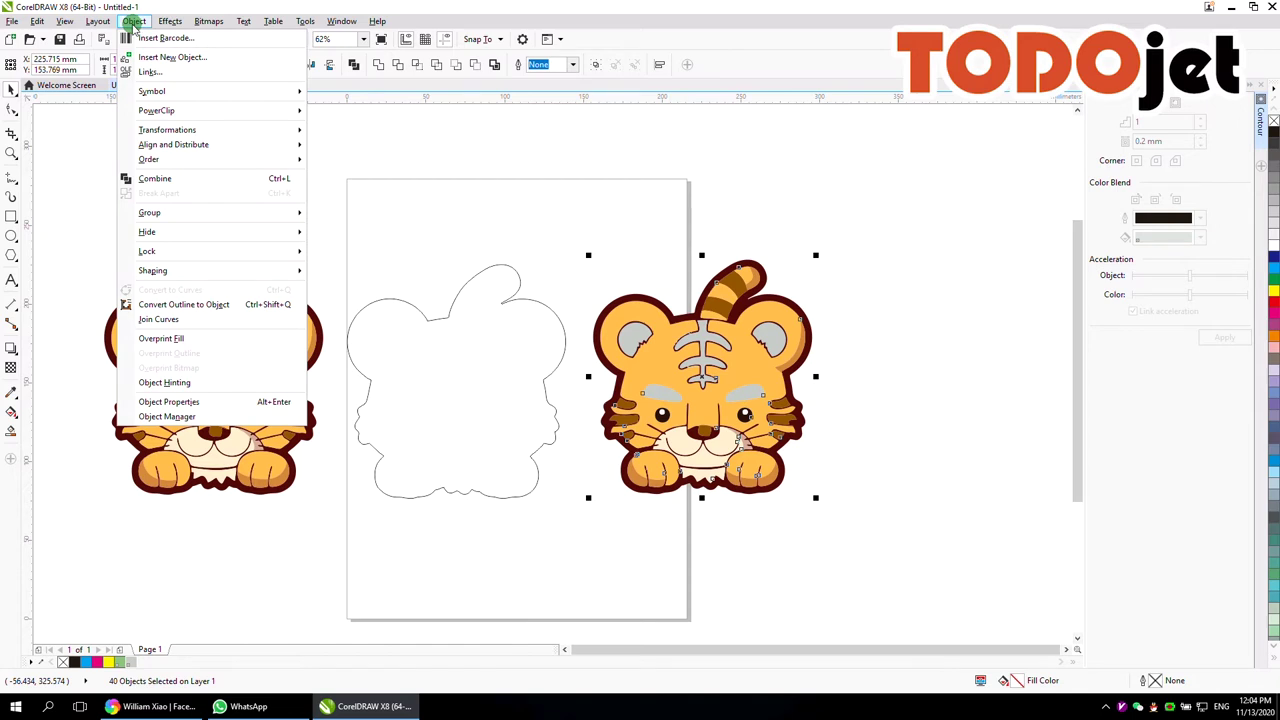
mouse_move(179, 212)
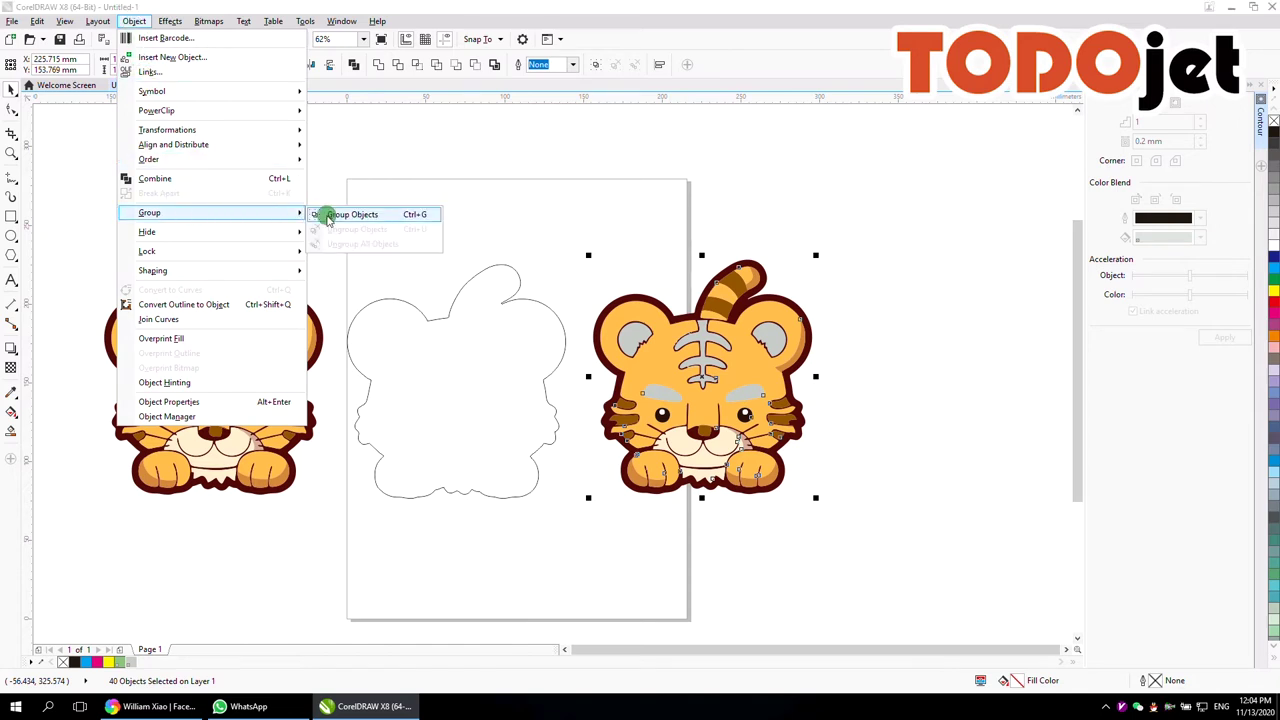
click(355, 215)
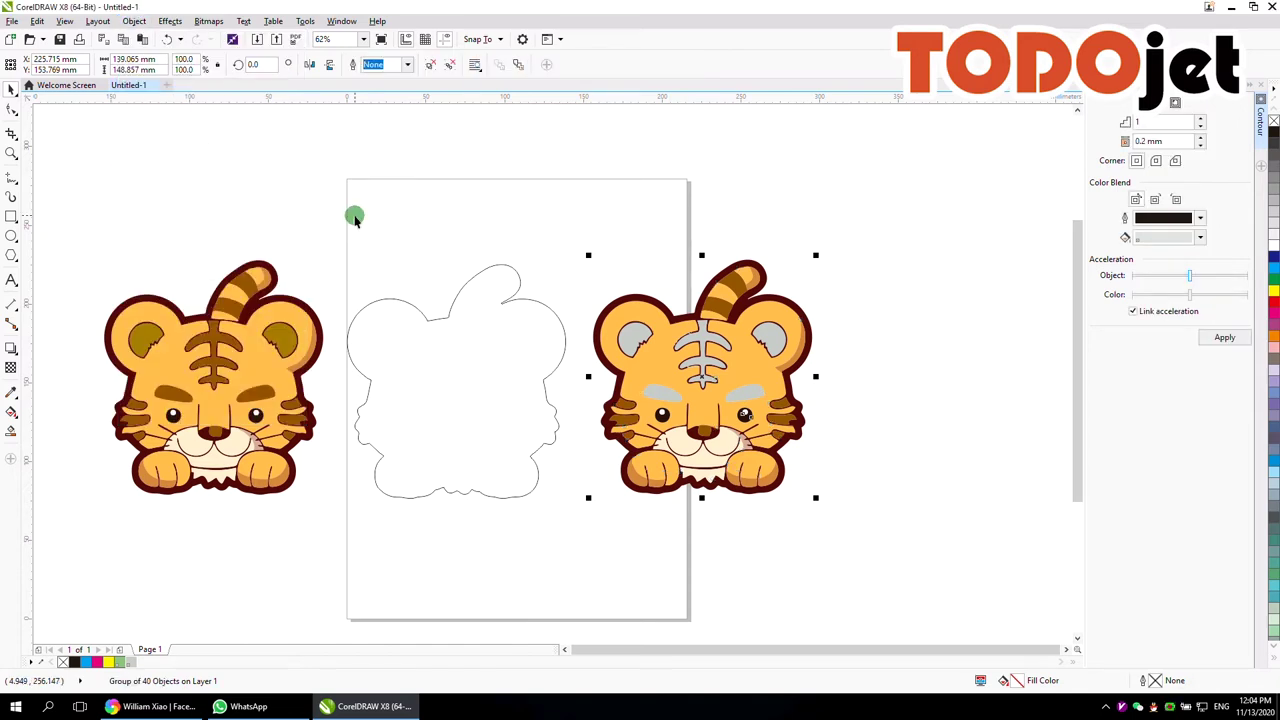
Fill the tiger contour shape with the white spot colour and remove its outline.
click(400, 494)
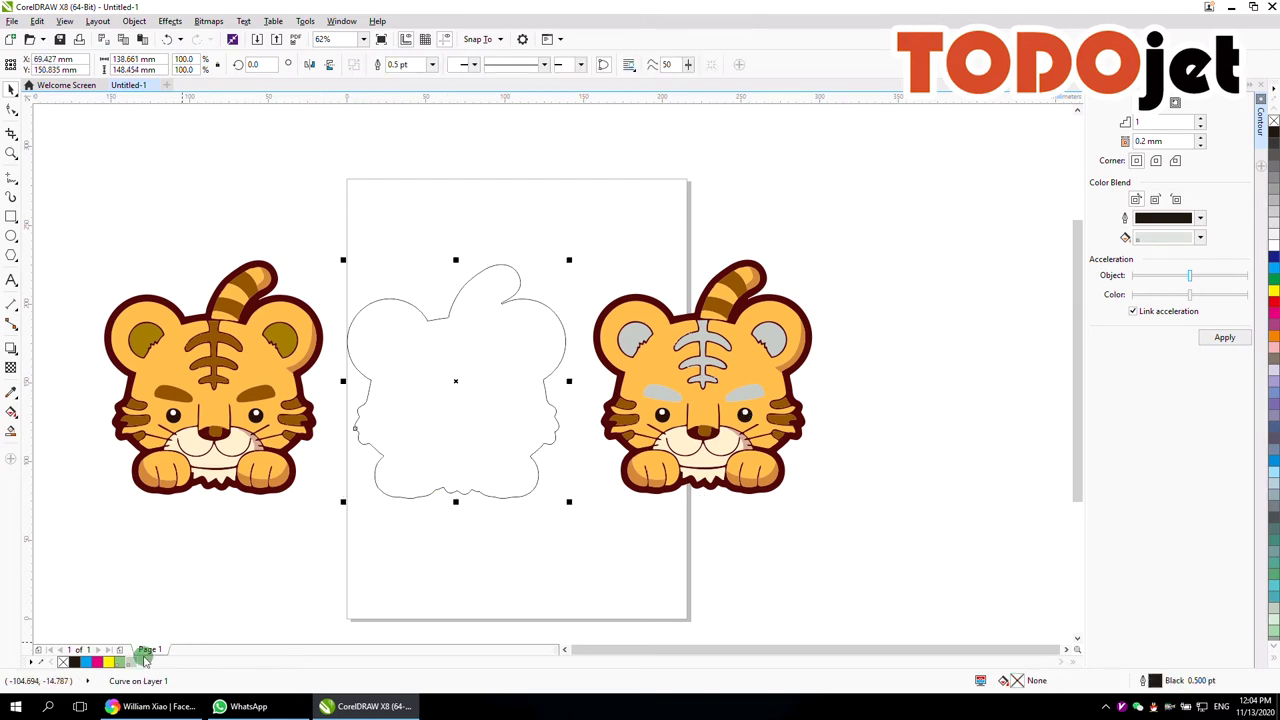
drag(121, 662, 73, 655)
scroll(386, 430, up, 4)
scroll(270, 460, up, 2)
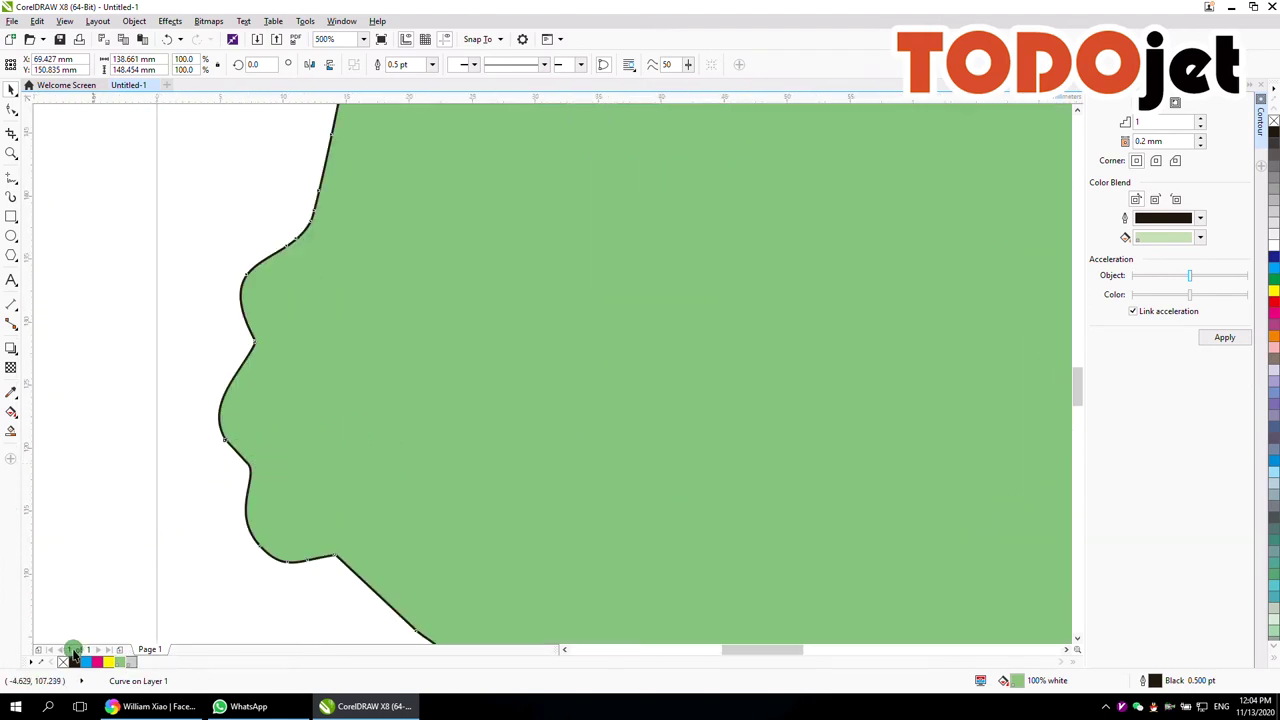
right_click(62, 662)
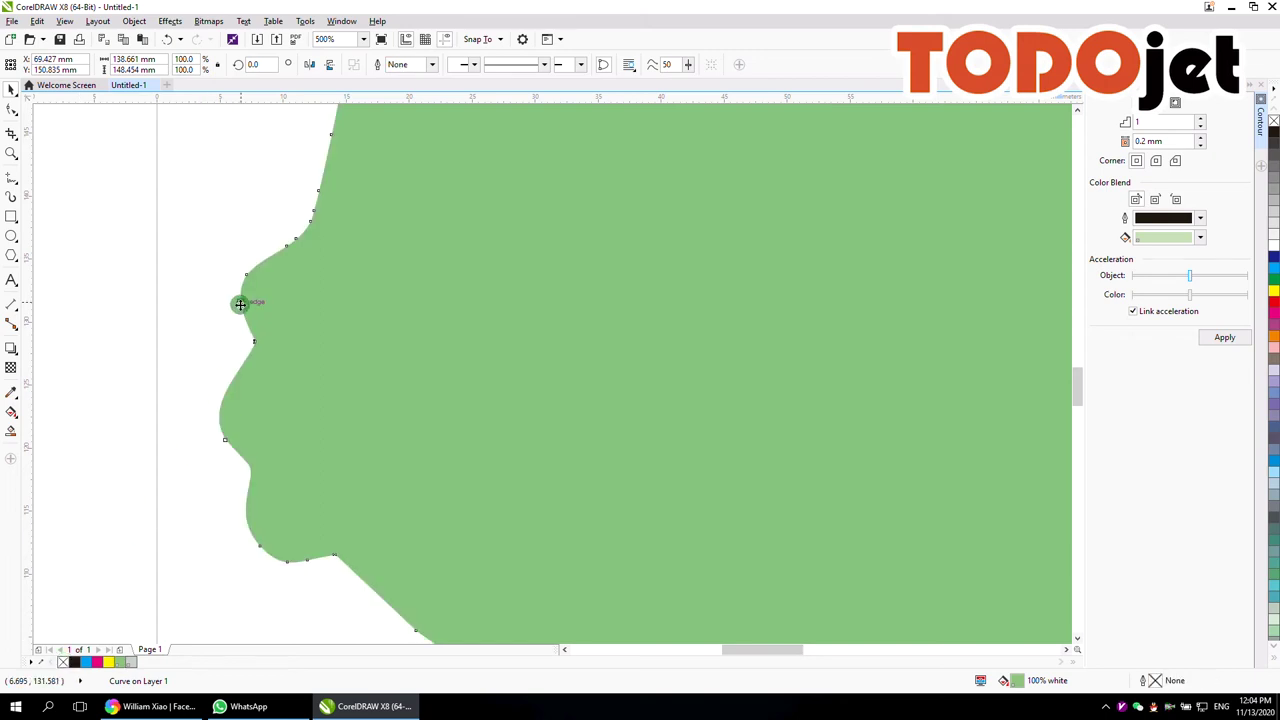
scroll(240, 320, down, 6)
scroll(300, 340, down, 1)
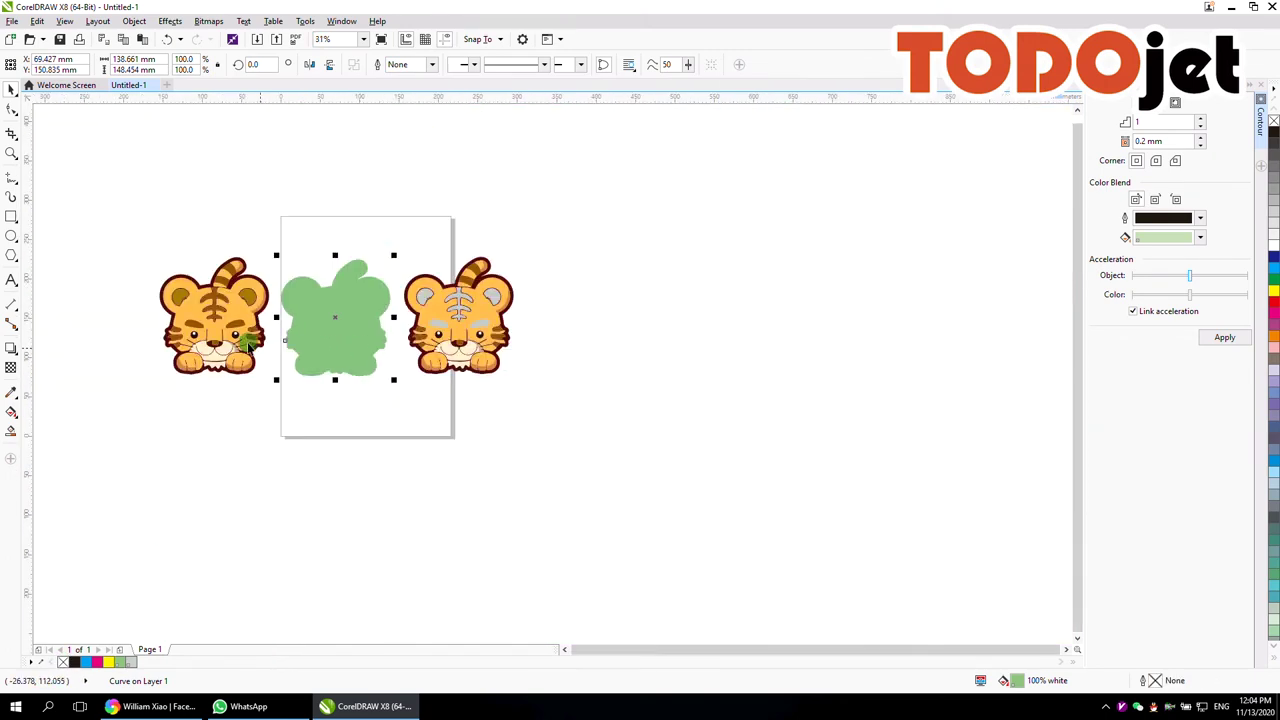
Move the green silhouette partly over the original tiger, and the varnish tiger partly over the silhouette.
drag(351, 333, 287, 357)
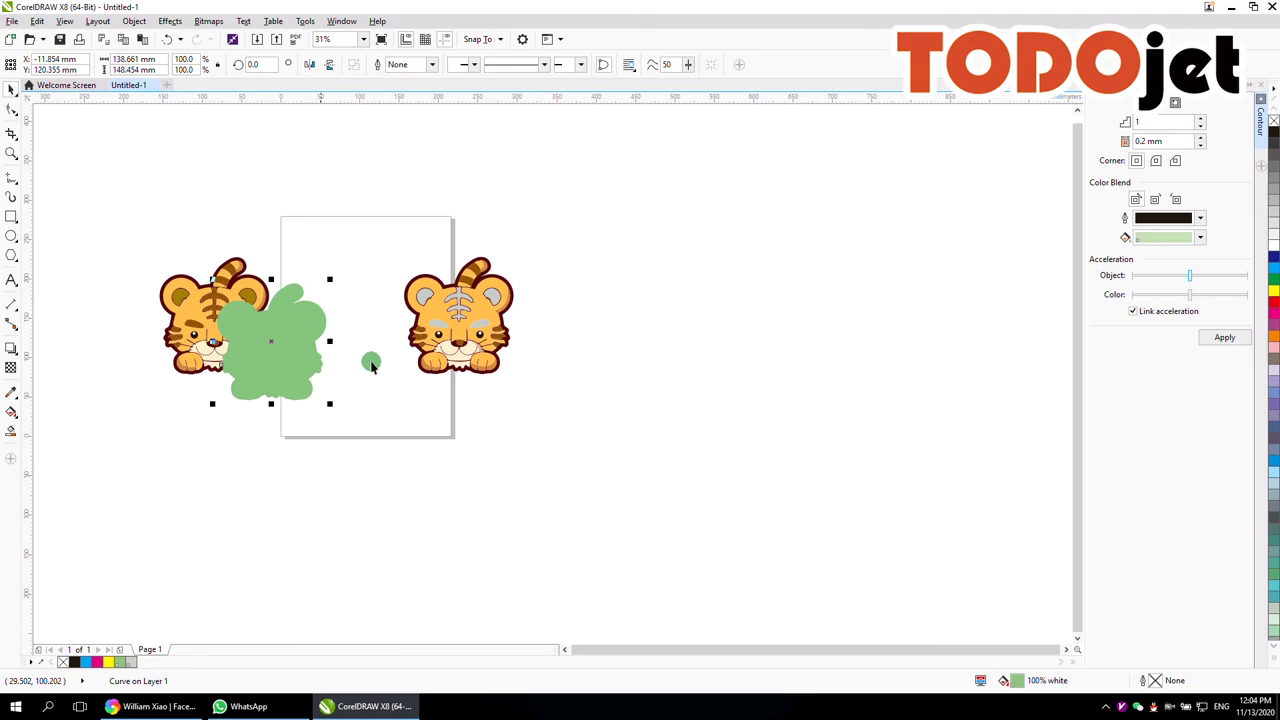
drag(468, 322, 332, 370)
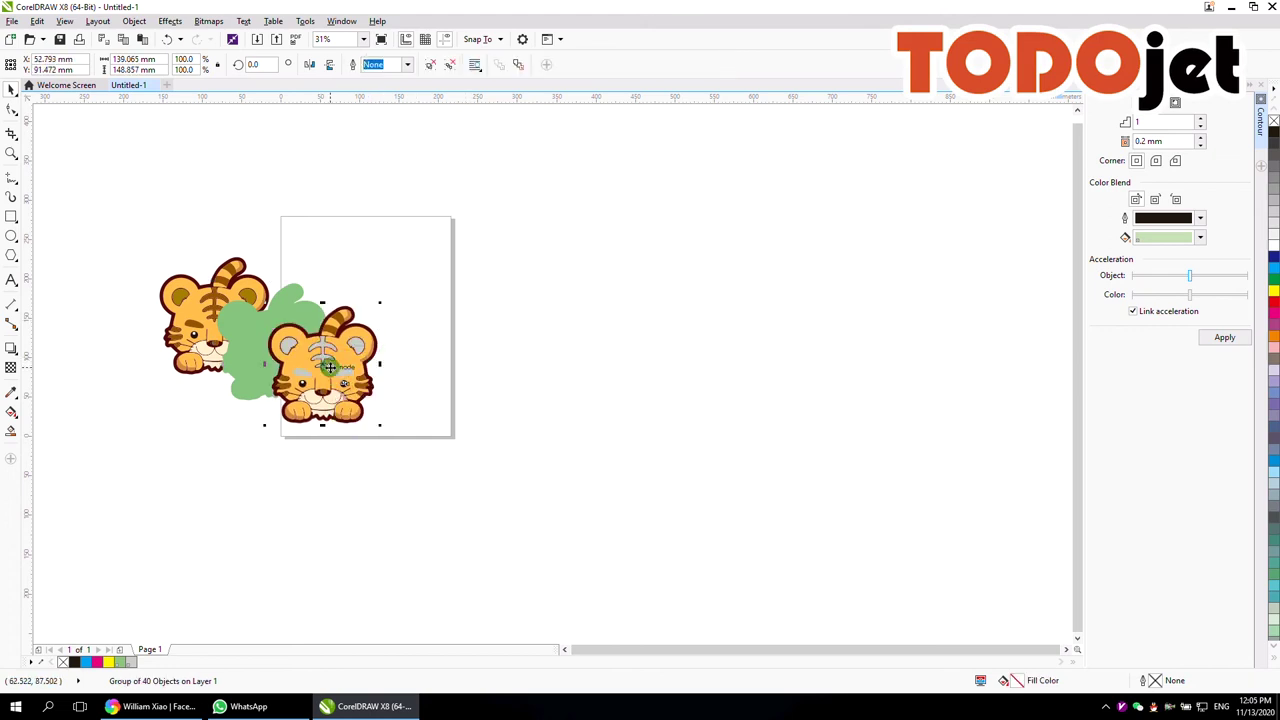
scroll(149, 312, up, 2)
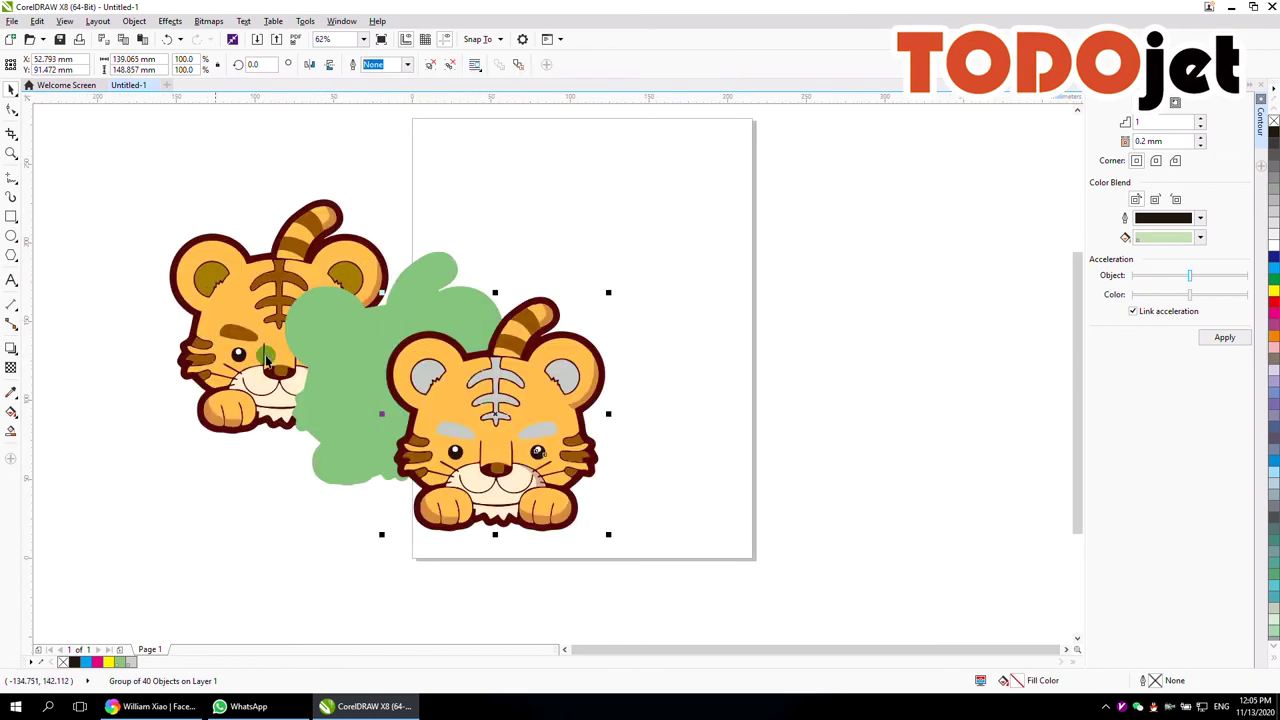
Turn on Overprint Fill for the green silhouette and for the varnish tiger group.
right_click(336, 467)
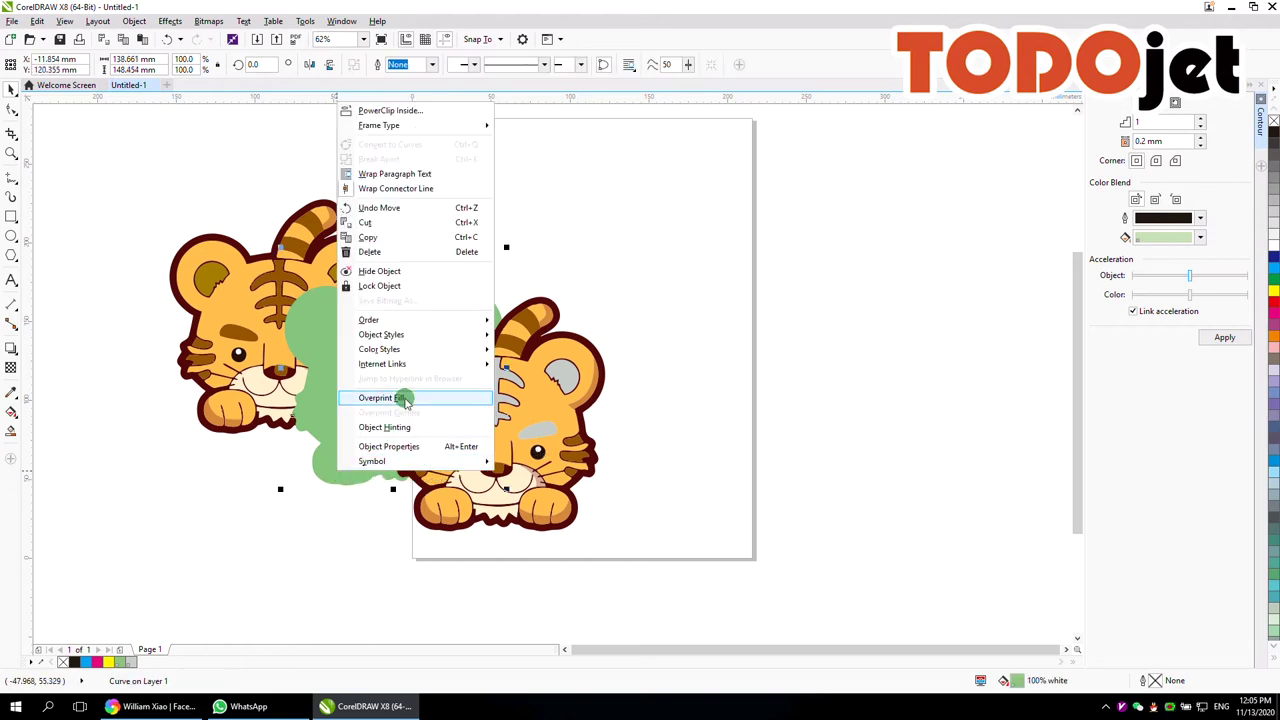
click(405, 399)
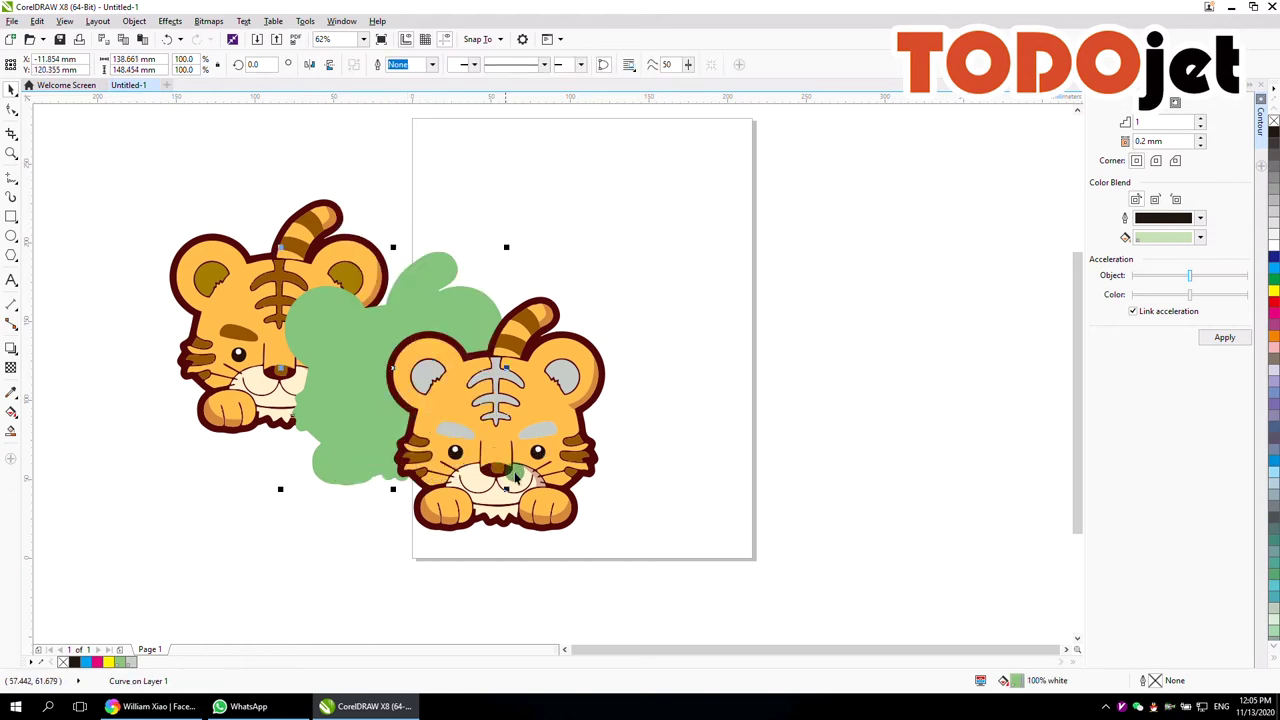
click(548, 509)
right_click(548, 509)
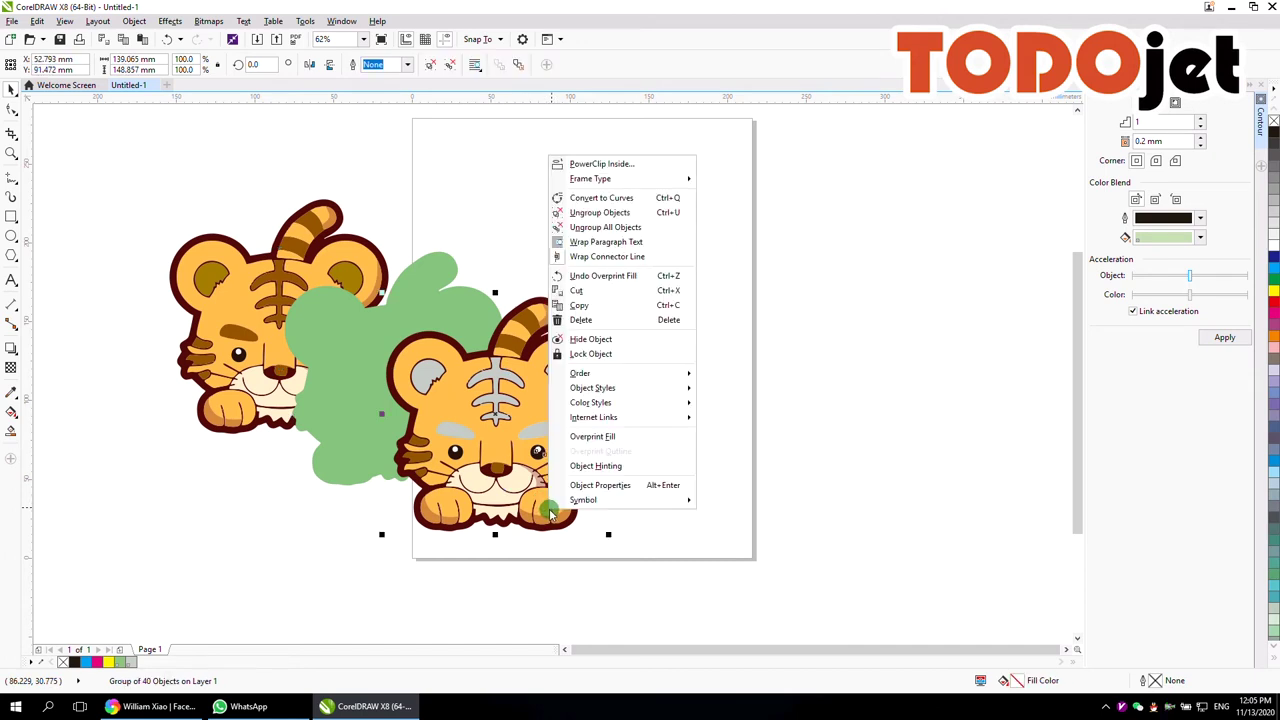
click(608, 437)
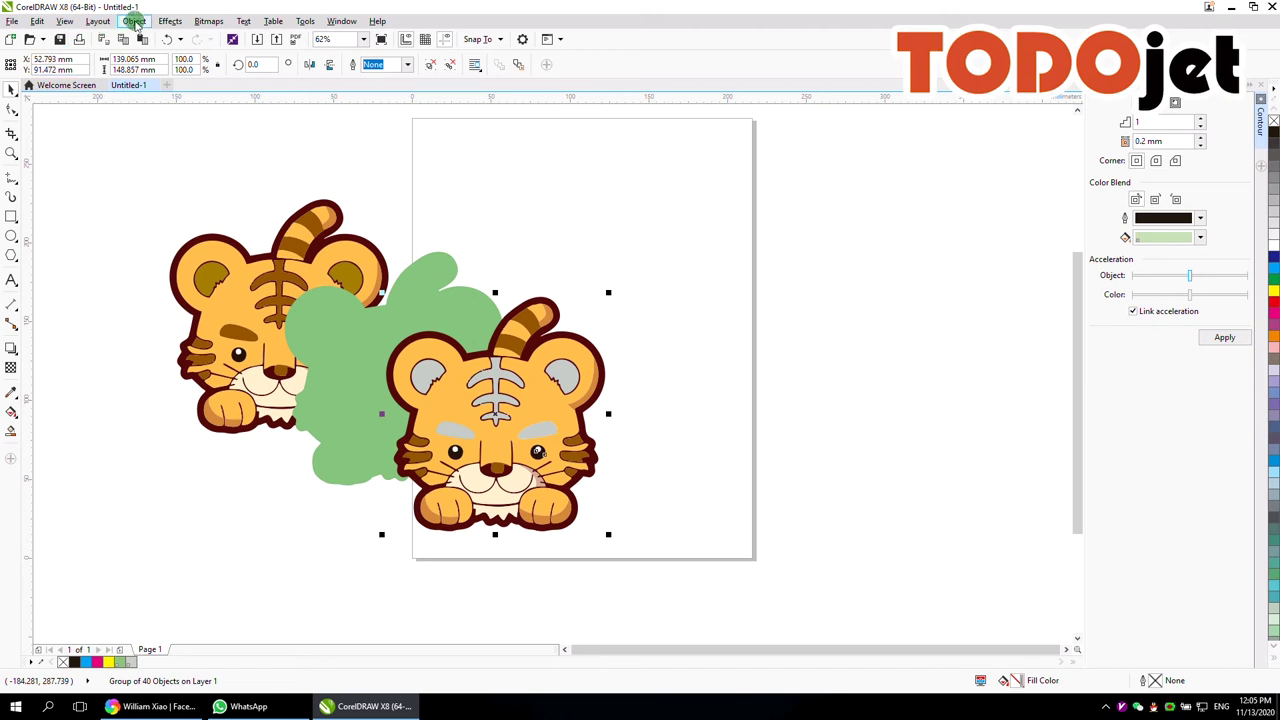
Turn on overprint simulation, and align the two tigers and the green silhouette by their left and top edges.
click(64, 22)
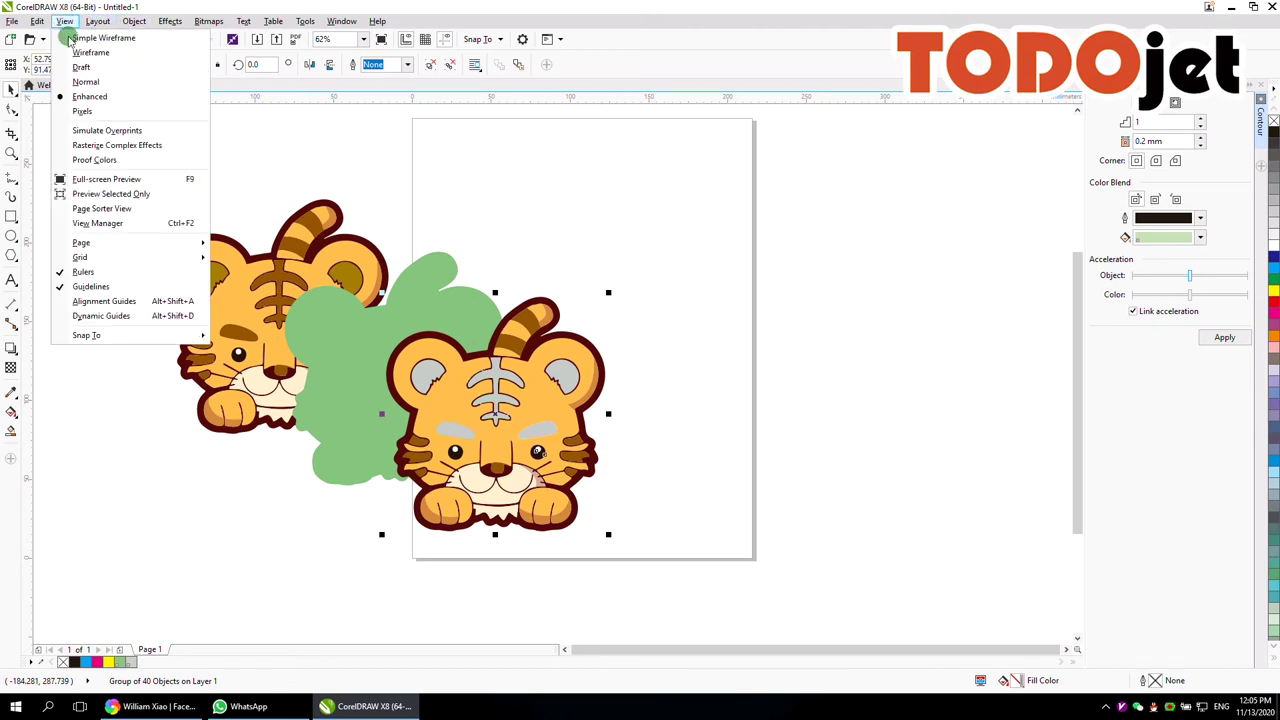
click(142, 130)
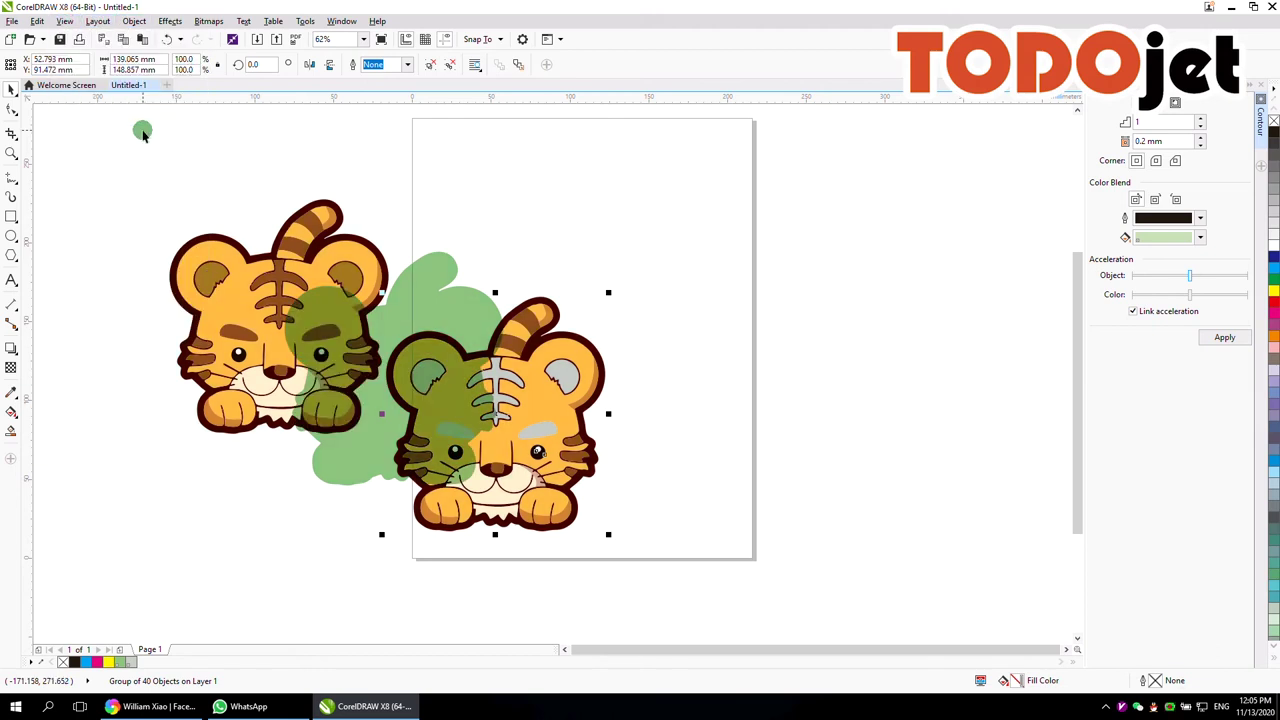
drag(836, 605, 146, 175)
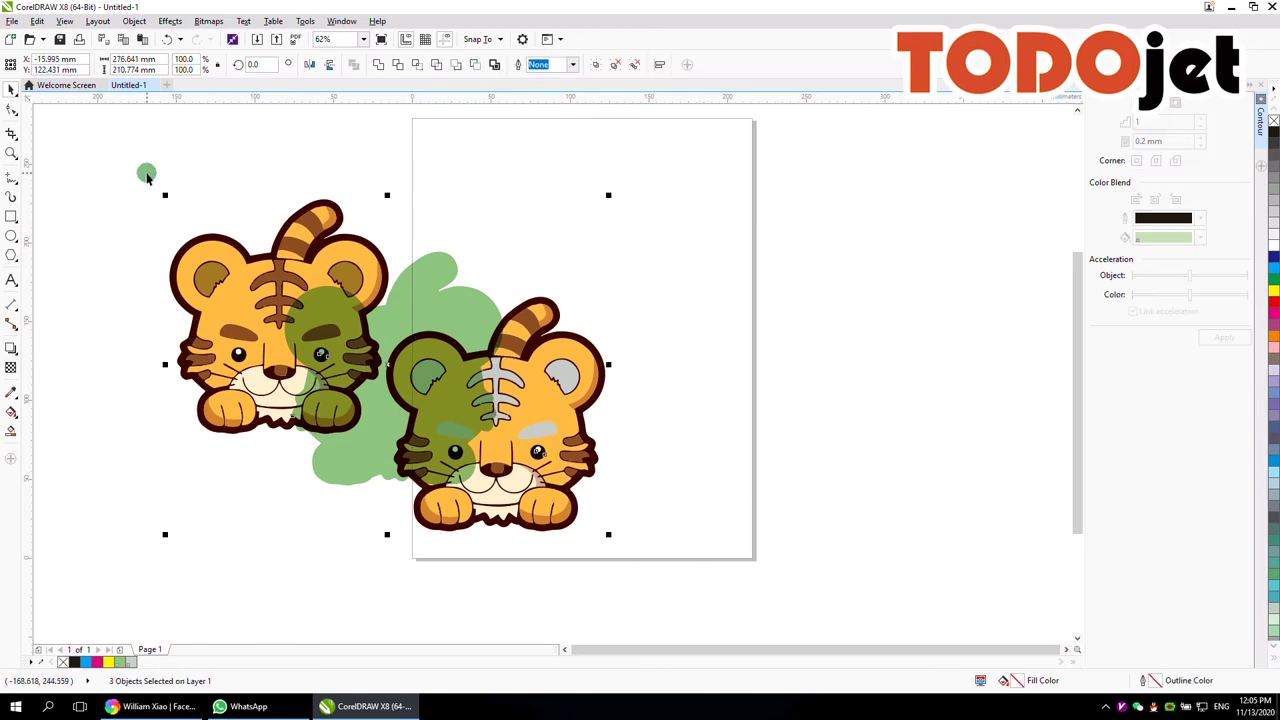
key(l)
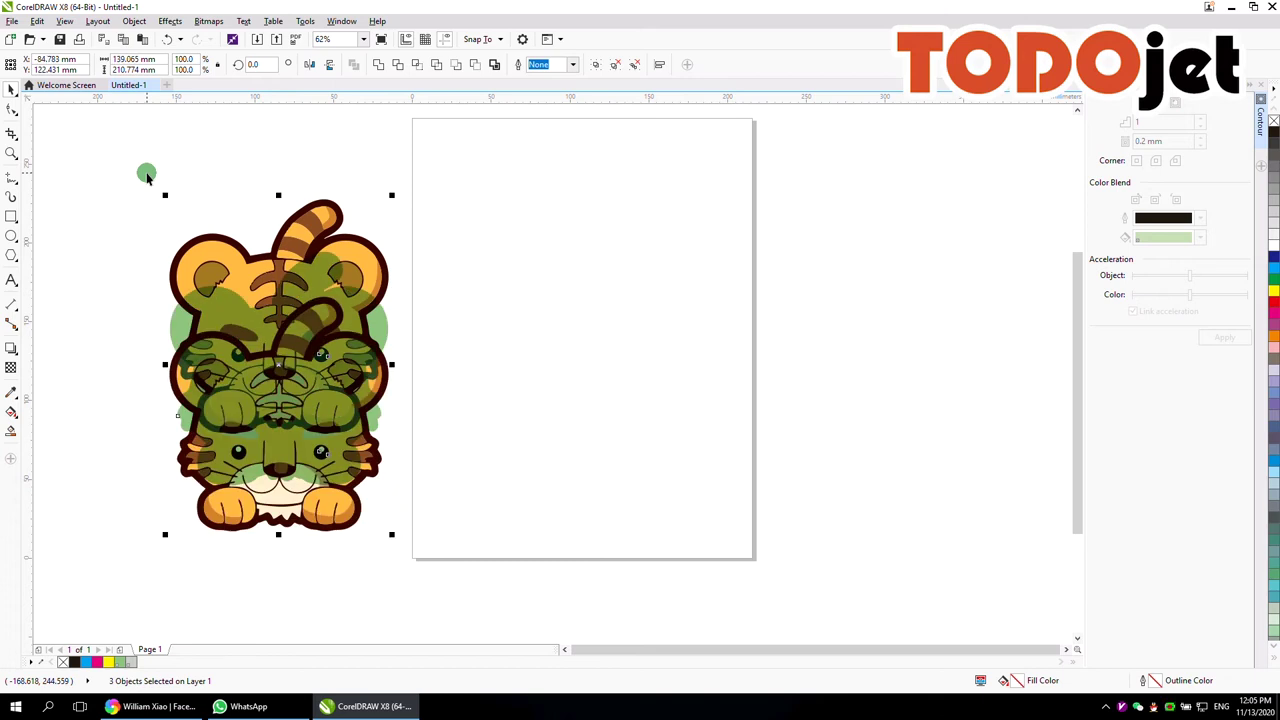
key(t)
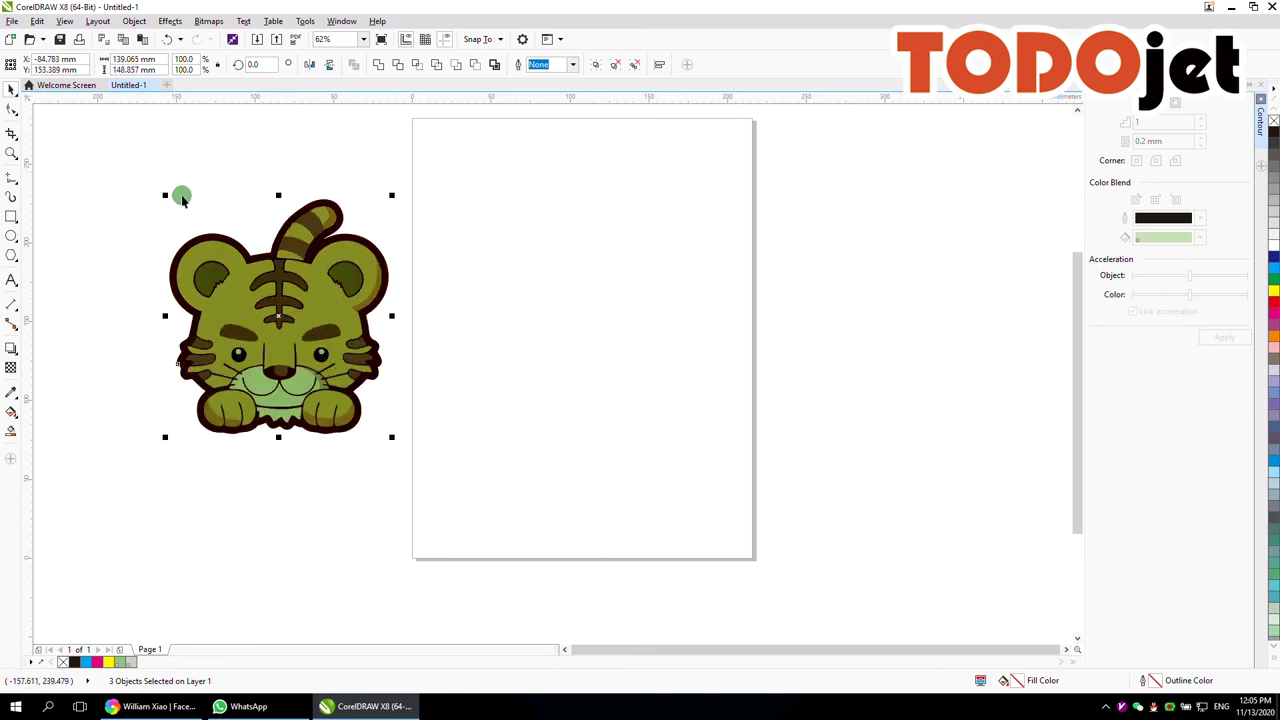
Group the three stacked tiger objects and move the group onto the page.
right_click(283, 264)
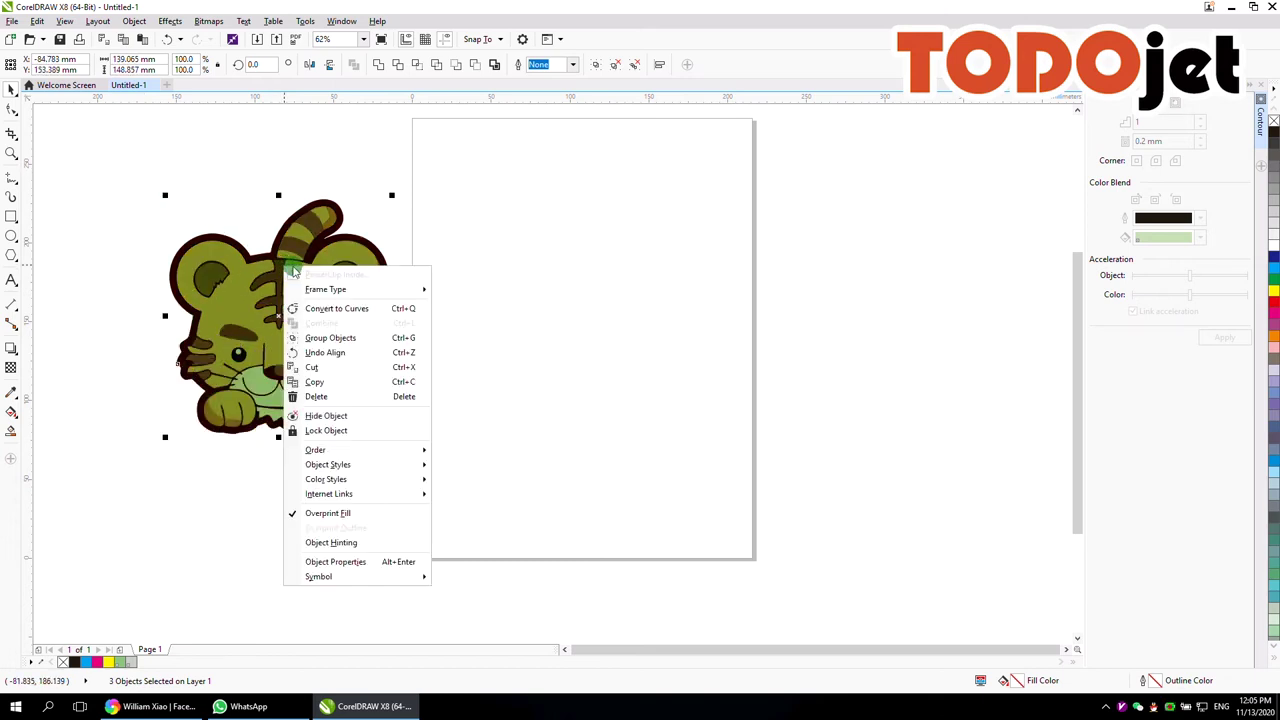
click(377, 334)
drag(321, 316, 628, 316)
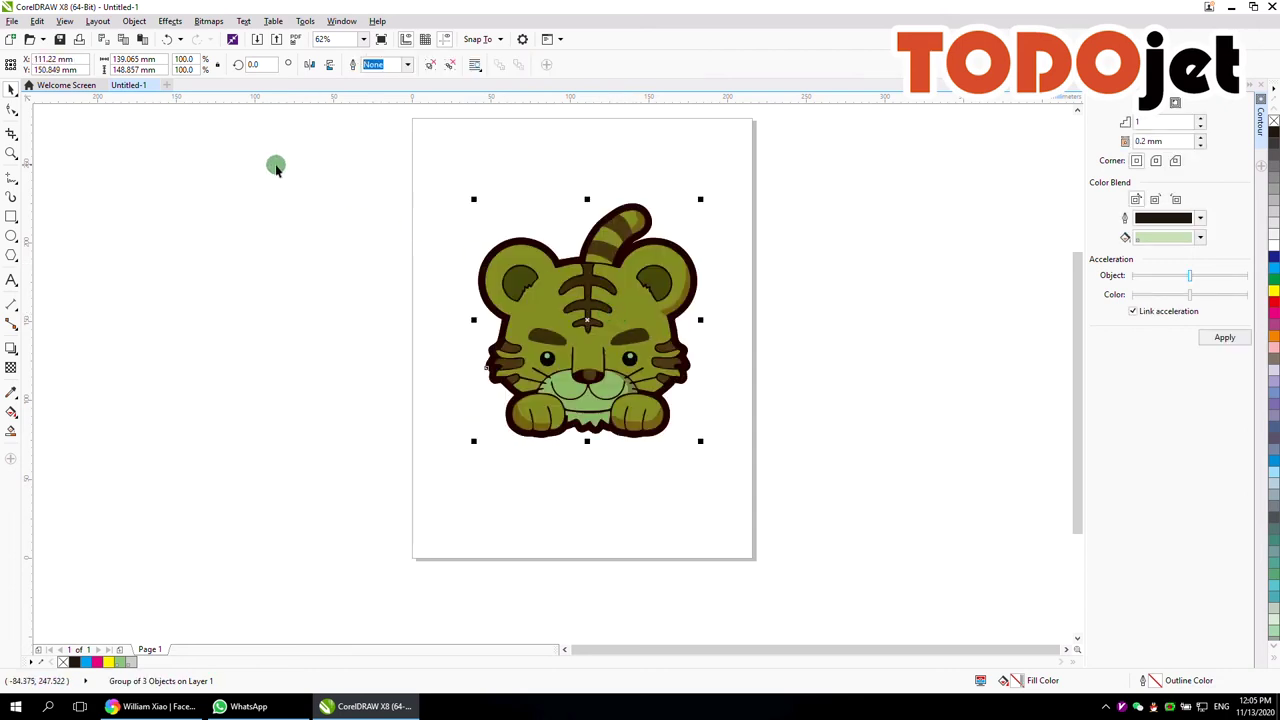
Export only the selected tiger group to the desktop as a PDF named "tiger W V", checking its colour and document settings.
click(12, 21)
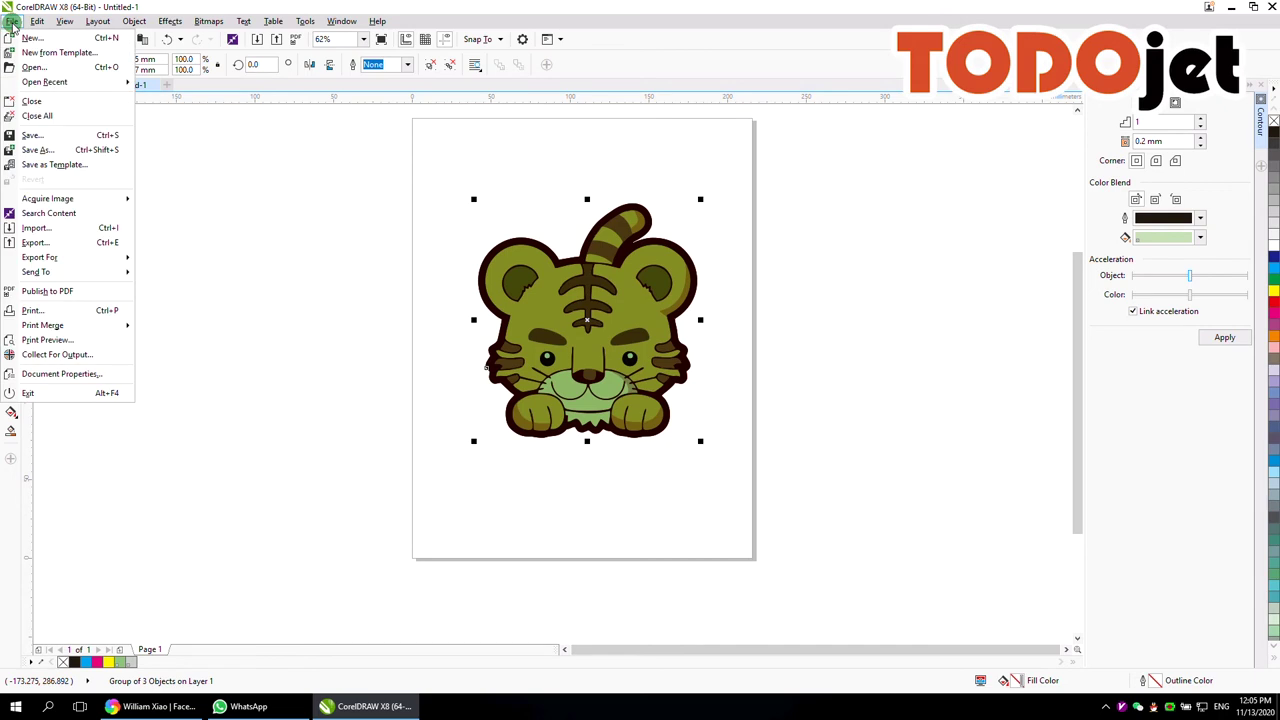
click(35, 243)
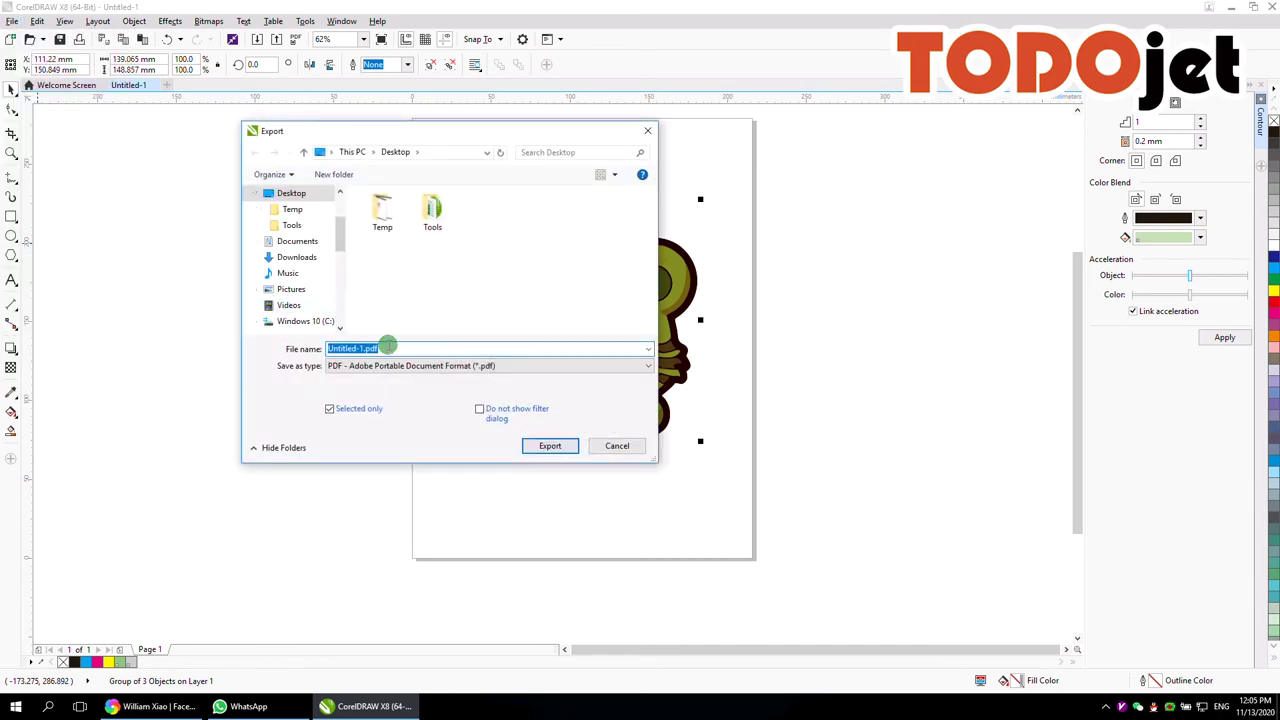
text(tiger W V)
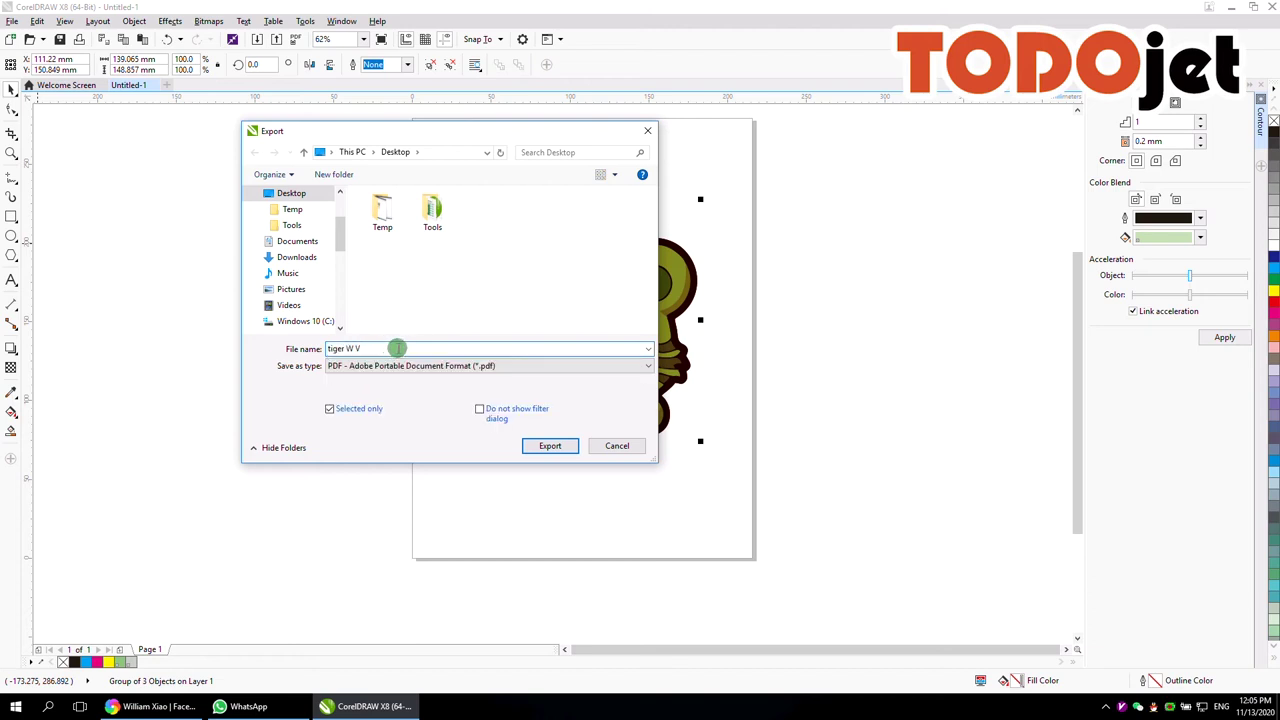
click(458, 300)
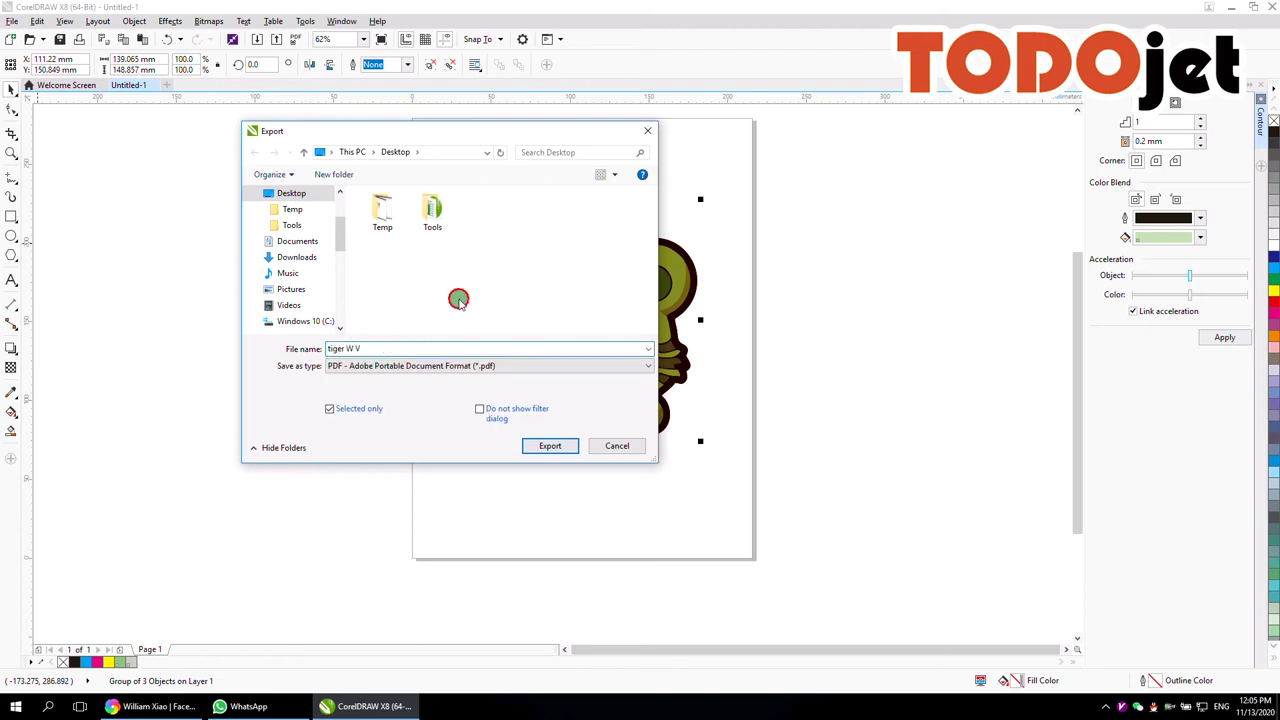
click(553, 446)
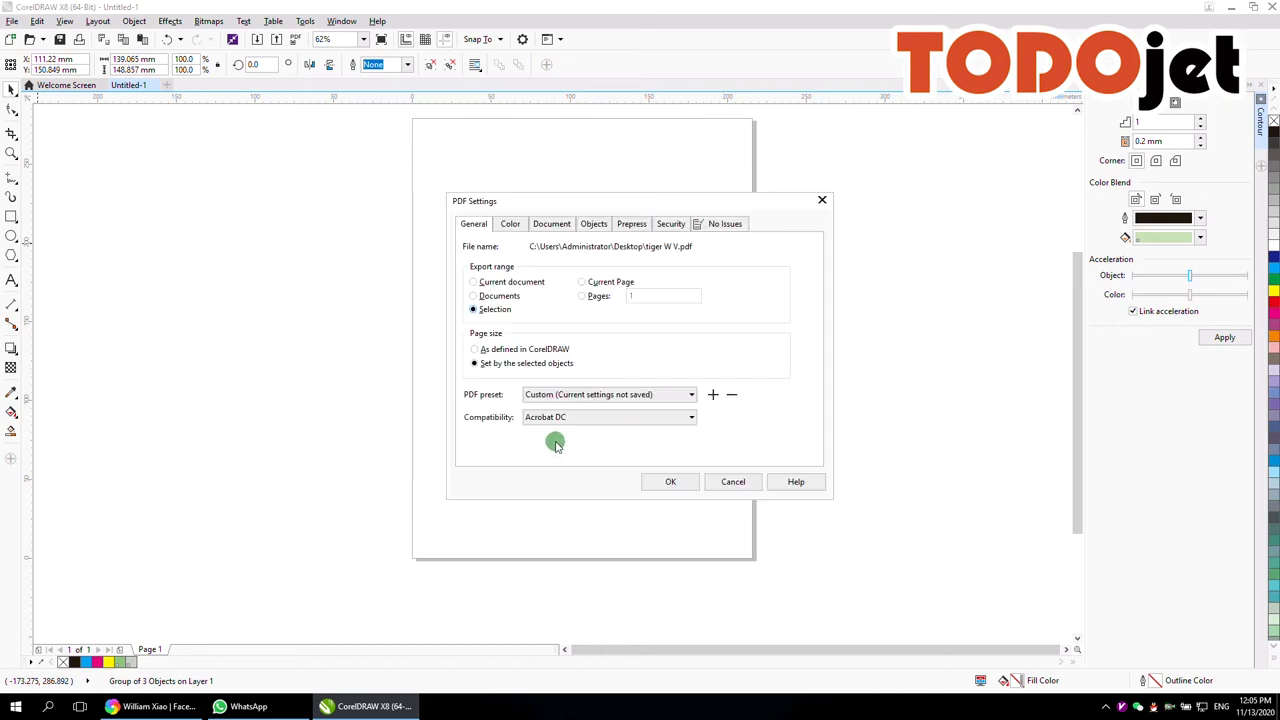
click(513, 225)
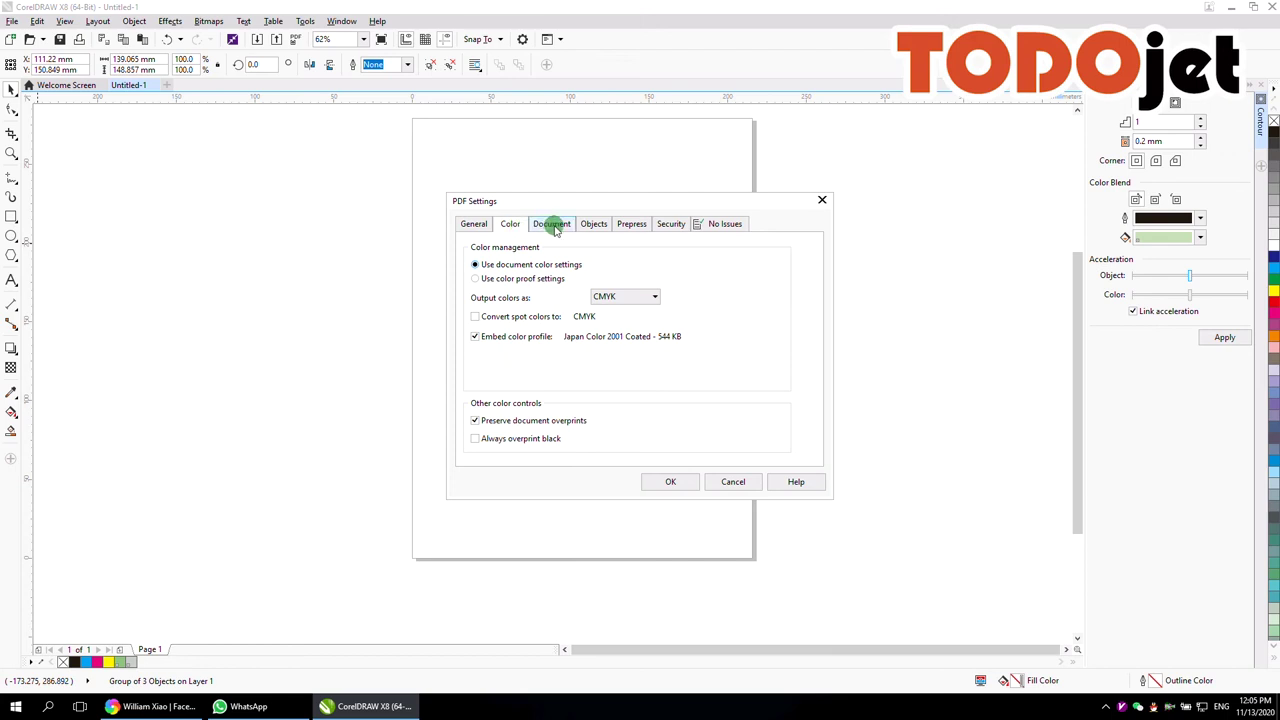
click(553, 224)
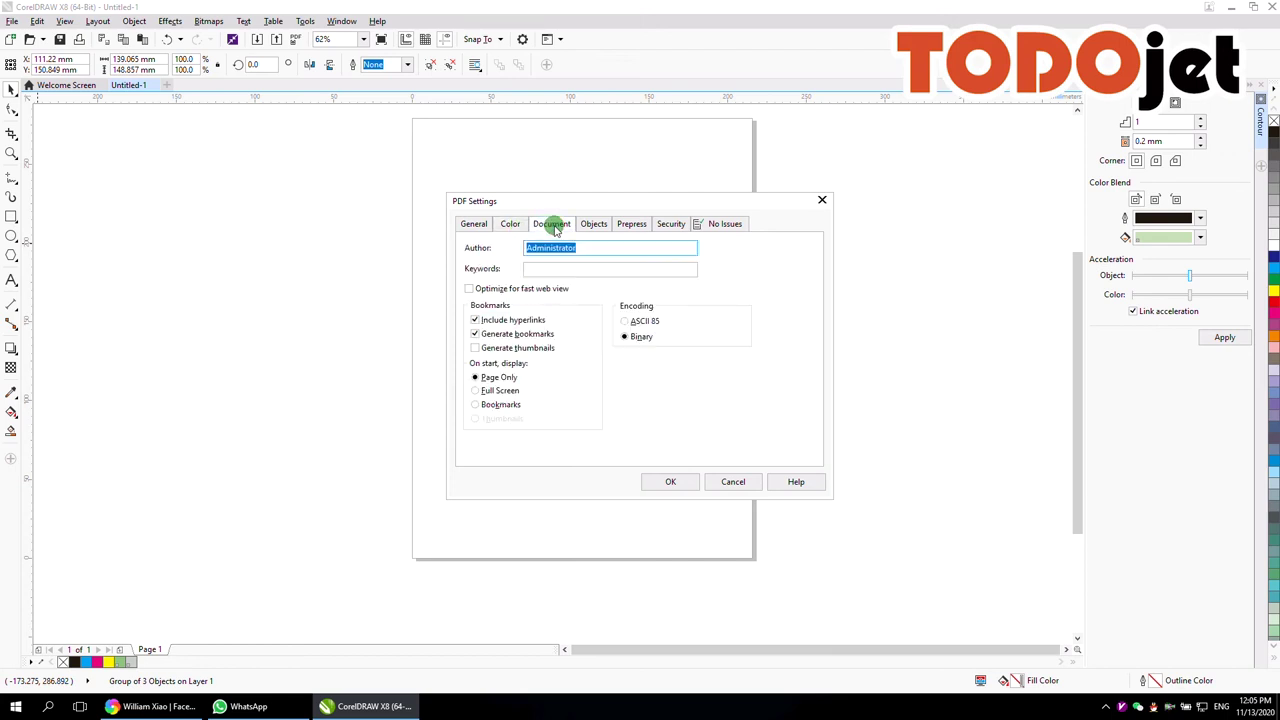
click(474, 225)
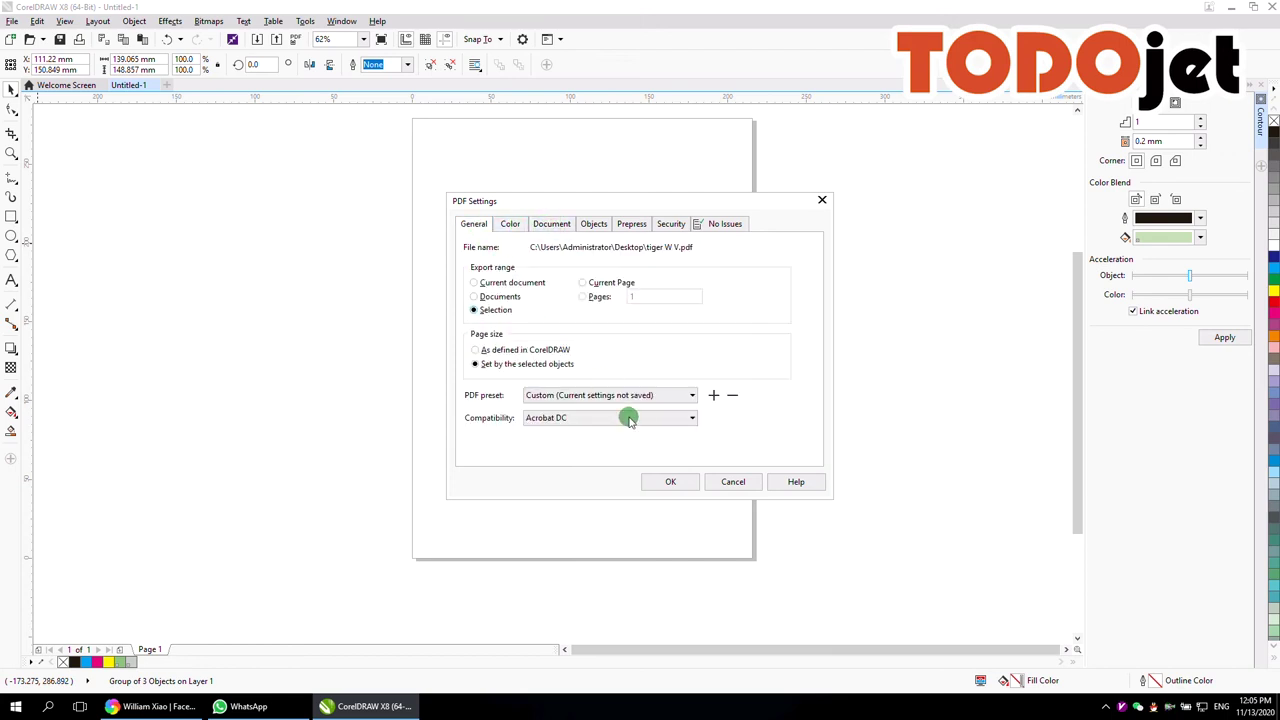
click(668, 482)
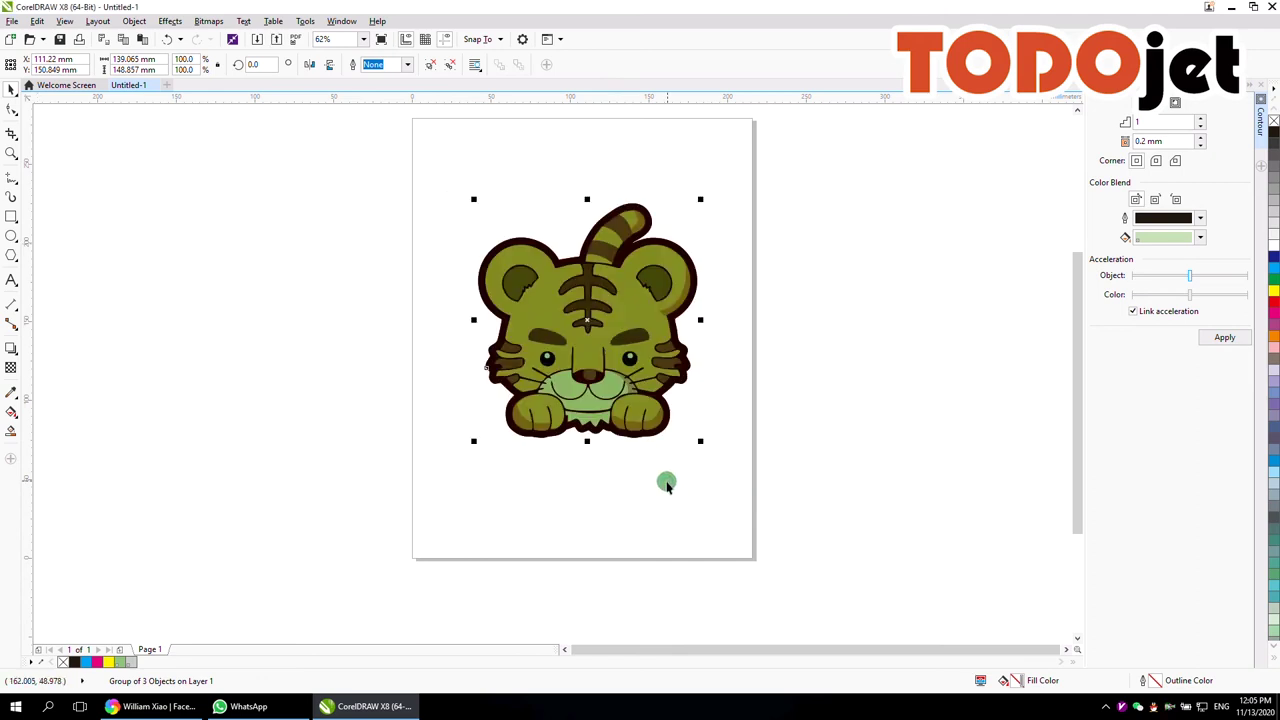
Switch to FlexiPRINT Mini UV and add "tiger W V.pdf" from the desktop as a job for the TD-UV3050.
click(1232, 8)
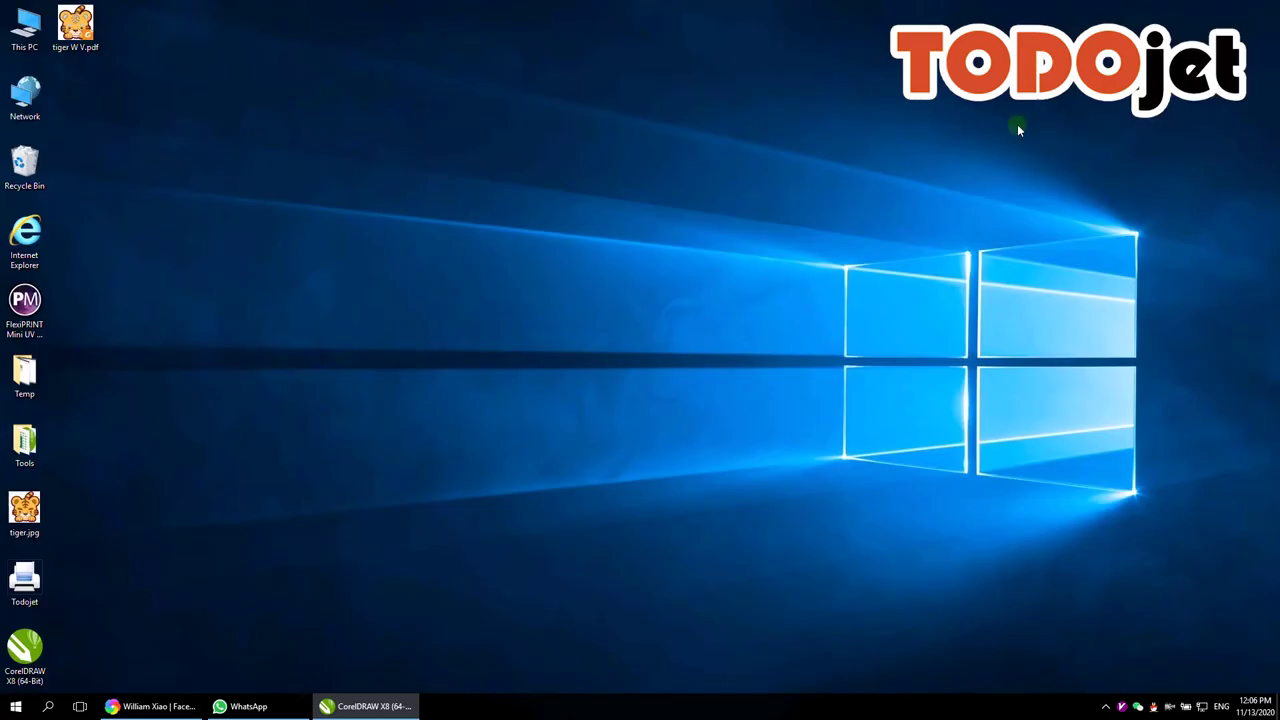
double_click(25, 302)
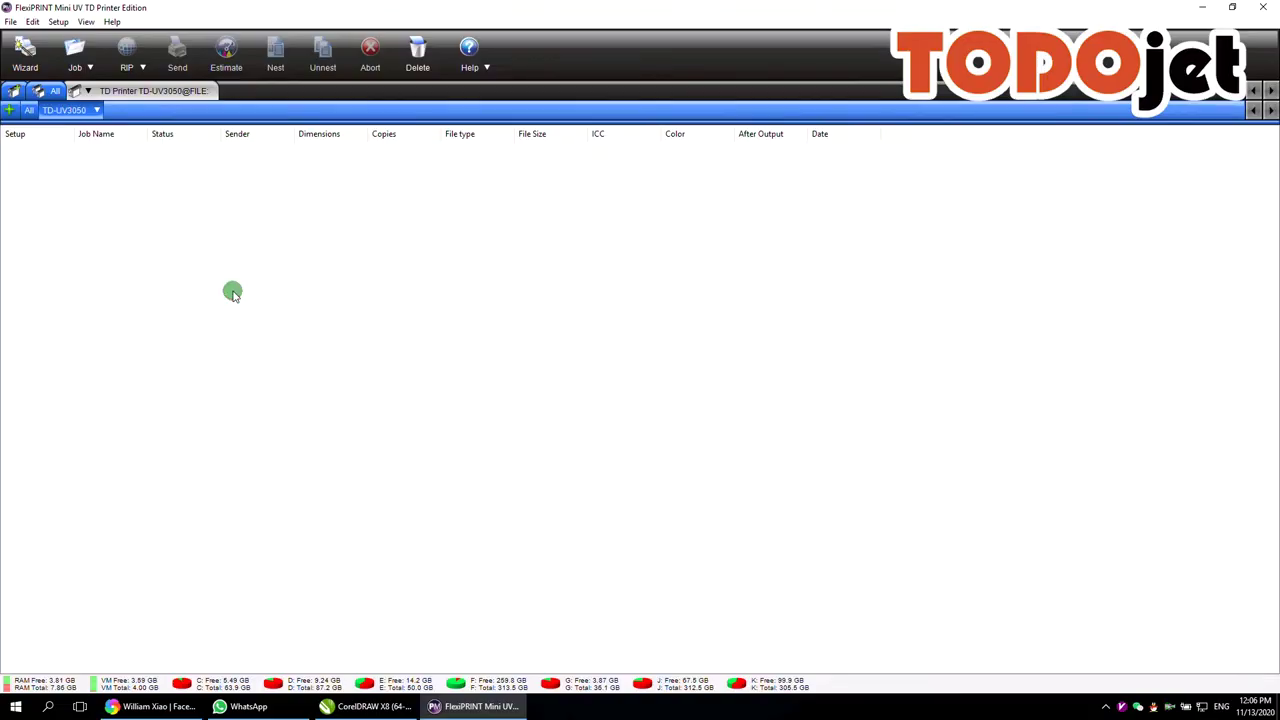
click(75, 50)
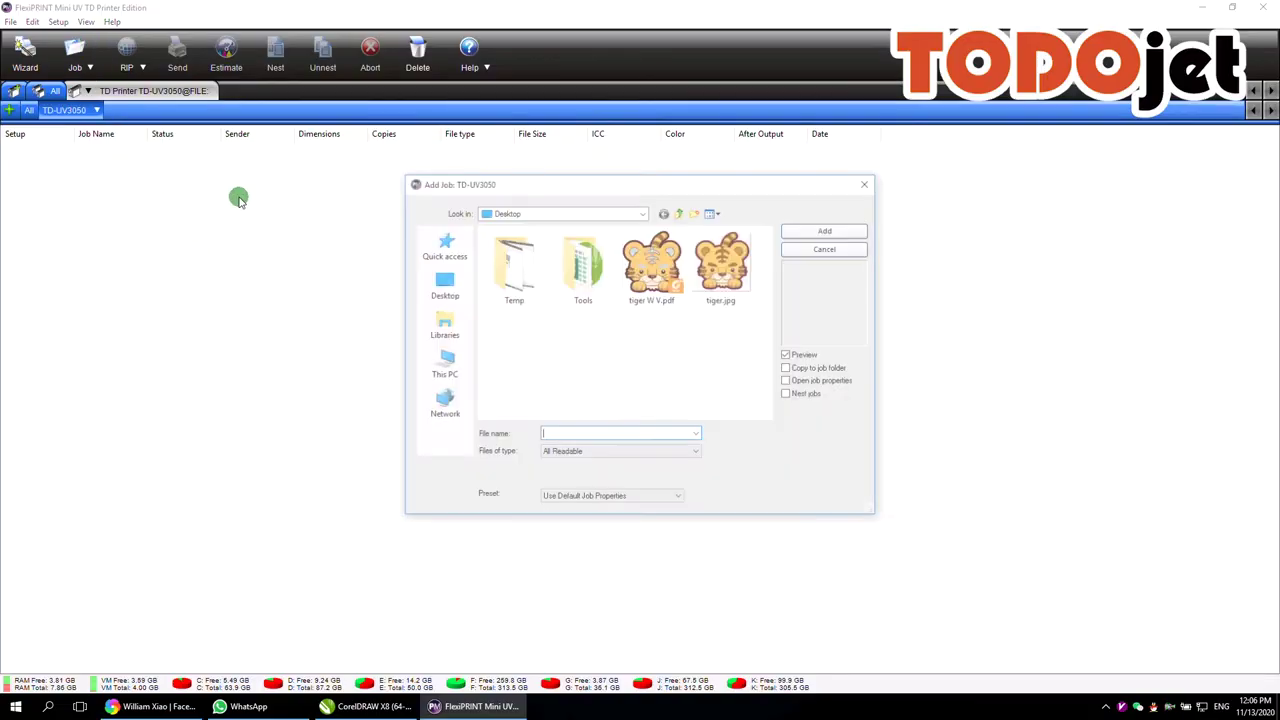
click(668, 263)
click(830, 232)
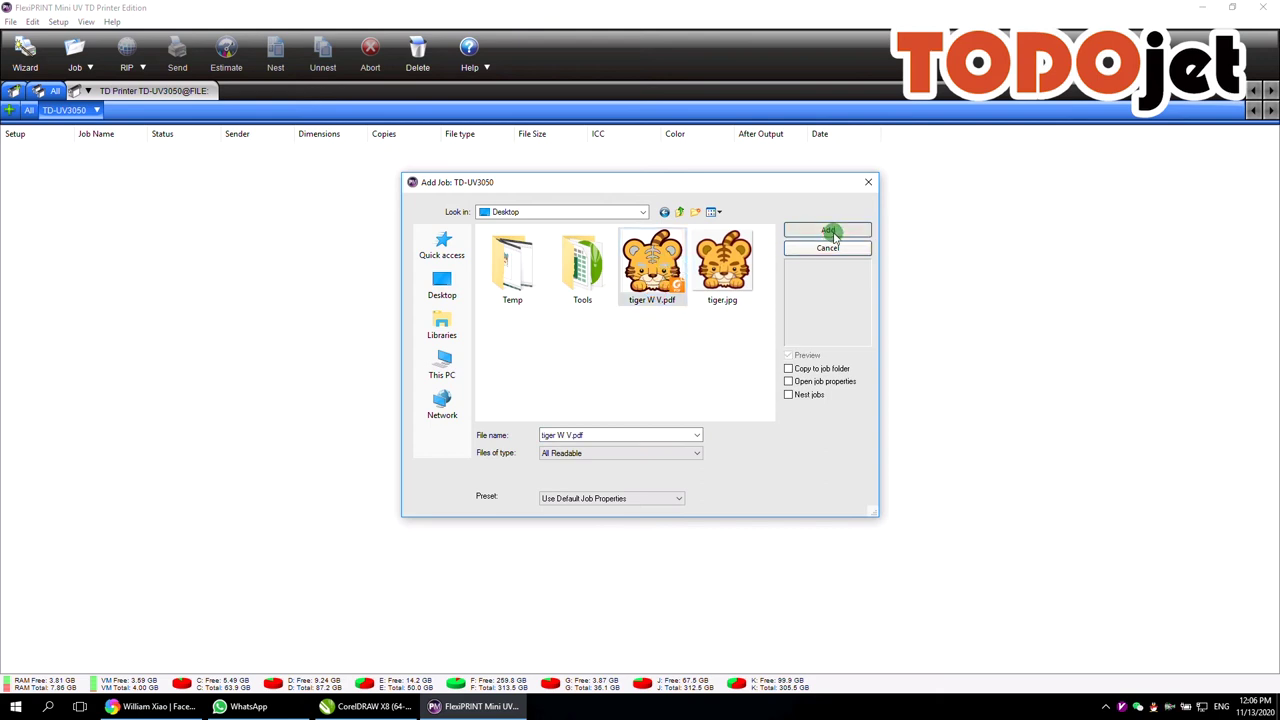
click(399, 270)
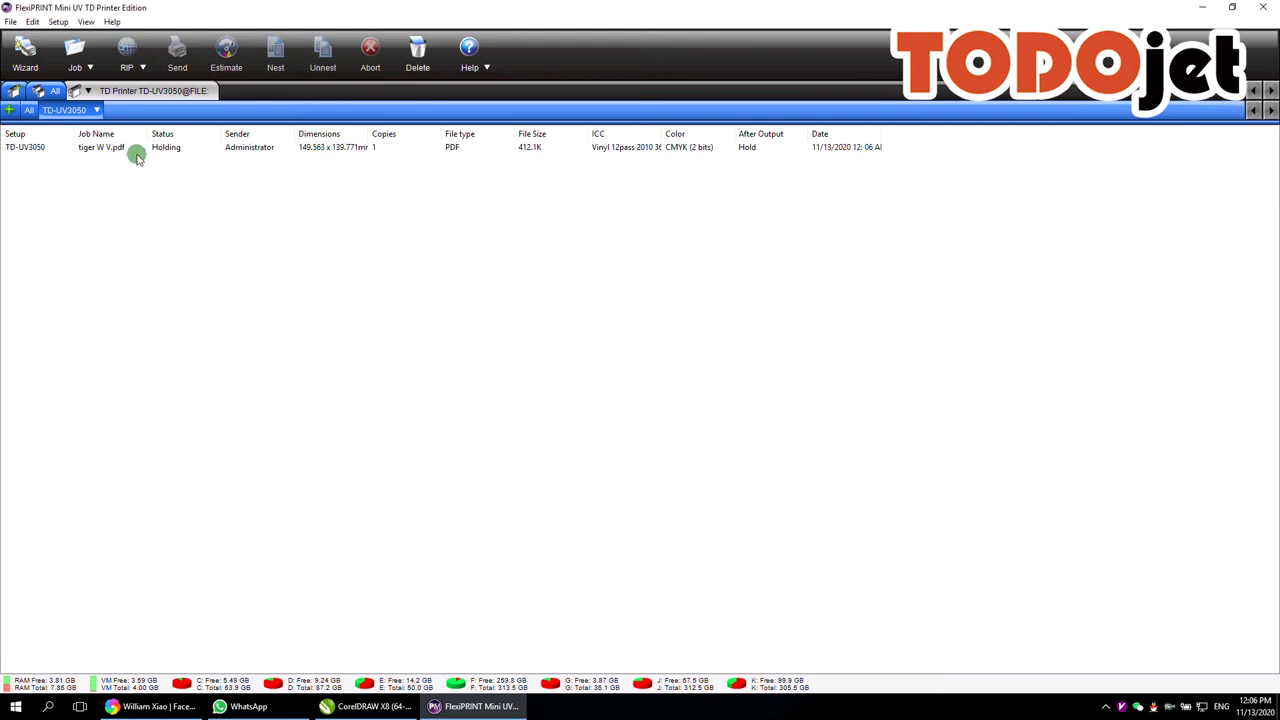
Open the properties of the tiger W V.pdf job and rotate the tiger so it stands upright on the media.
double_click(103, 148)
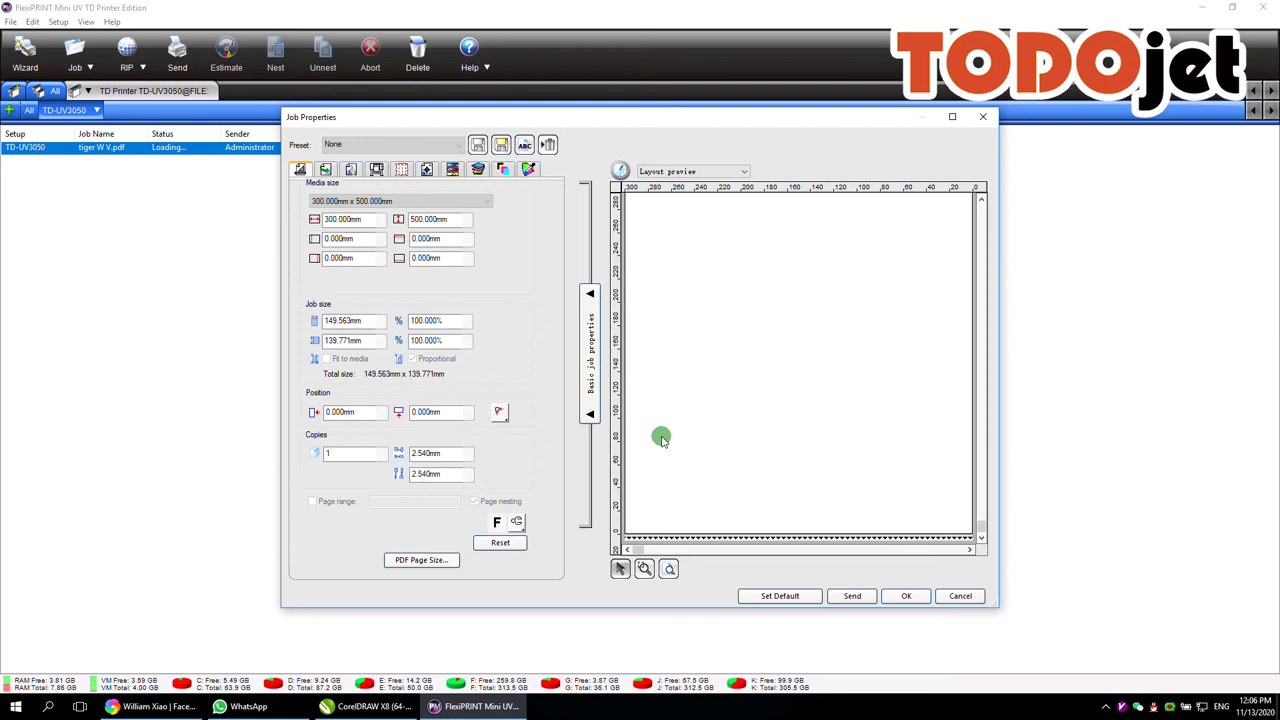
click(521, 522)
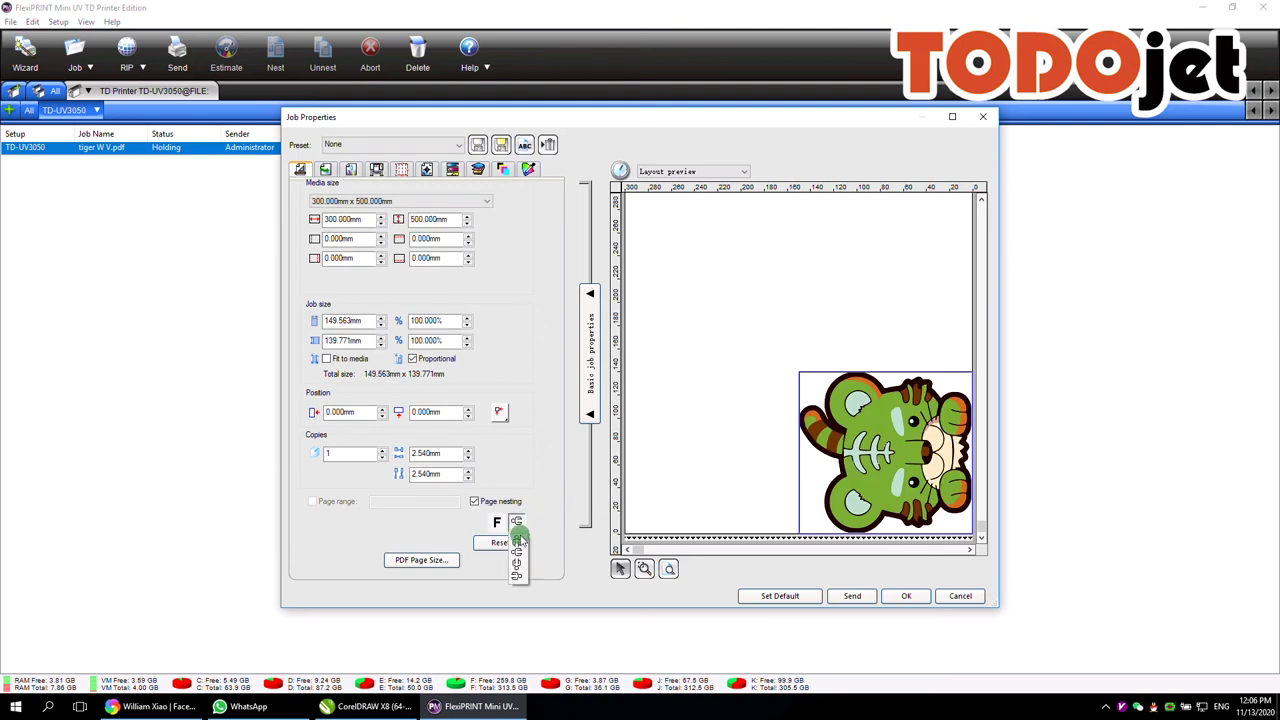
click(518, 541)
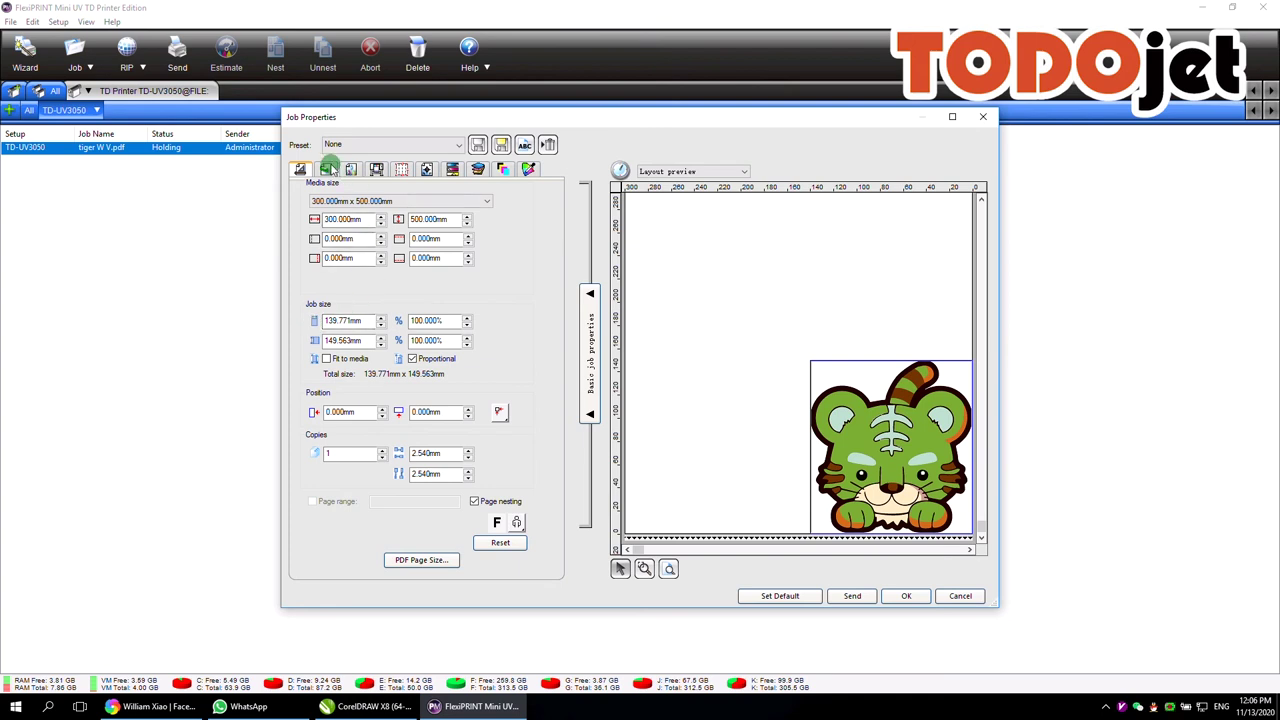
Set the job's output profile to Vinyl 6pass 2010 360x1080.
click(350, 171)
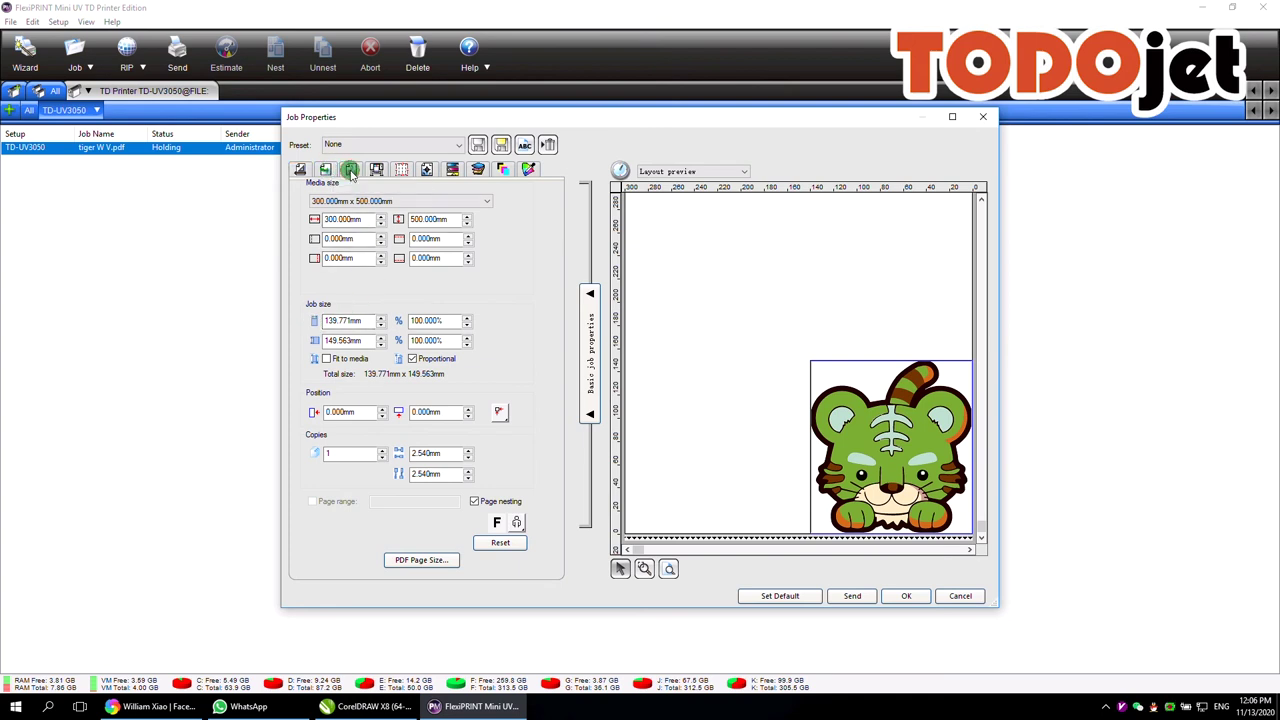
click(445, 228)
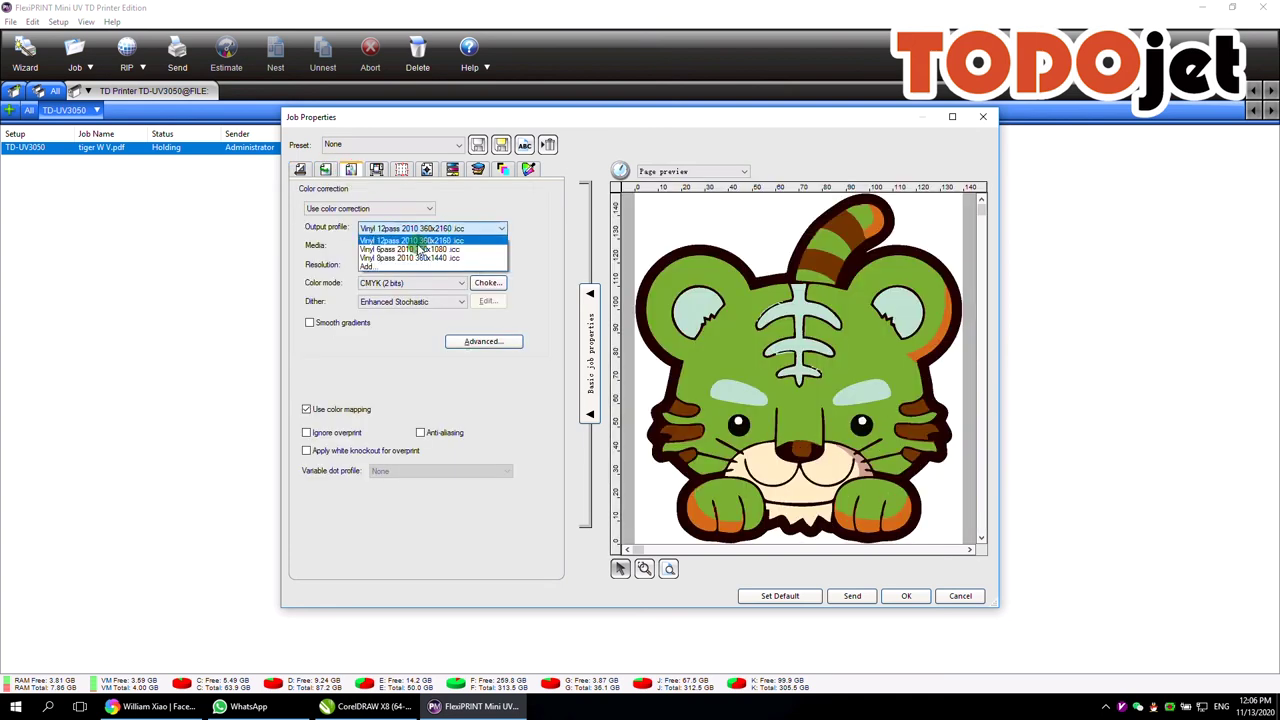
click(423, 249)
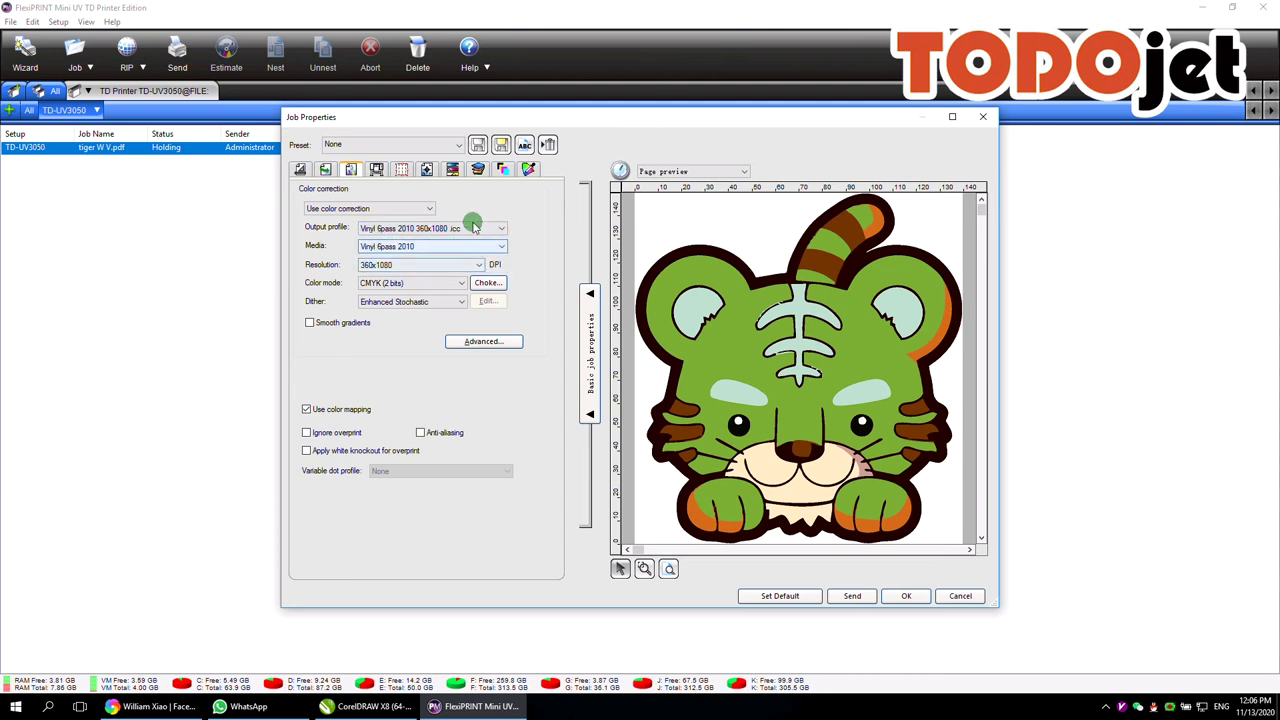
Check the white and varnish ink options and the channel separations, and accept the job properties.
click(376, 170)
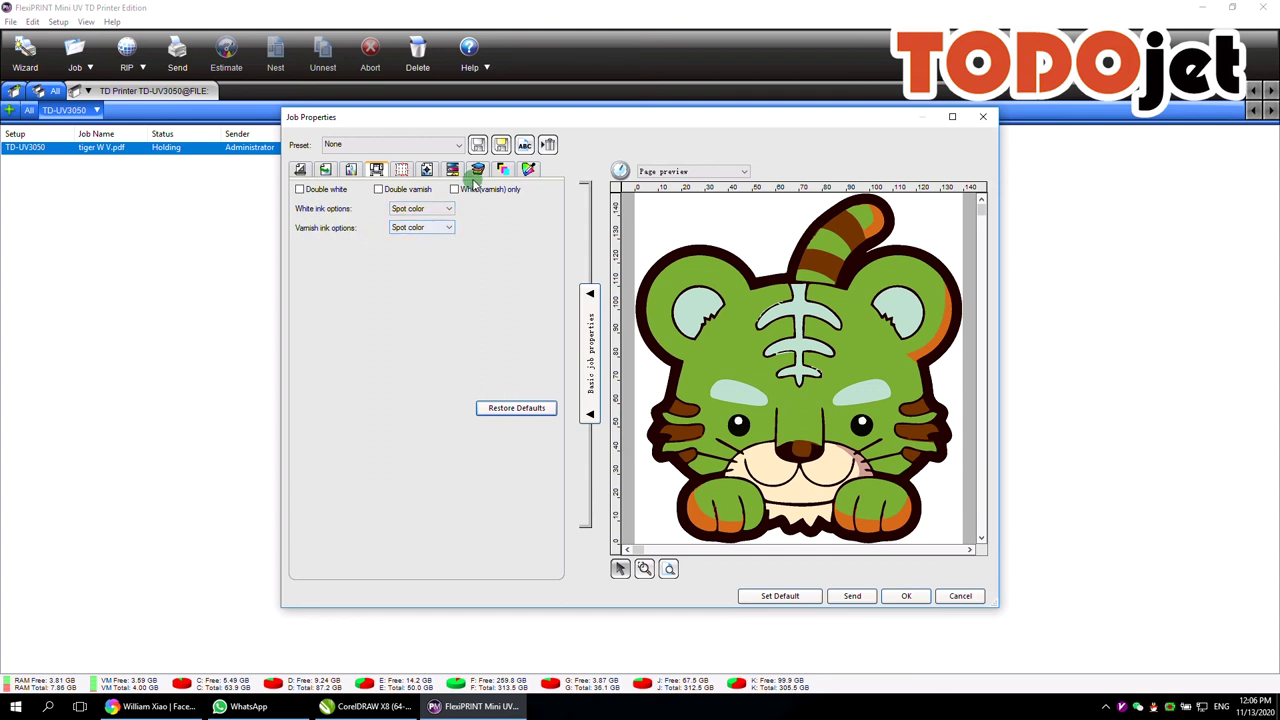
click(478, 170)
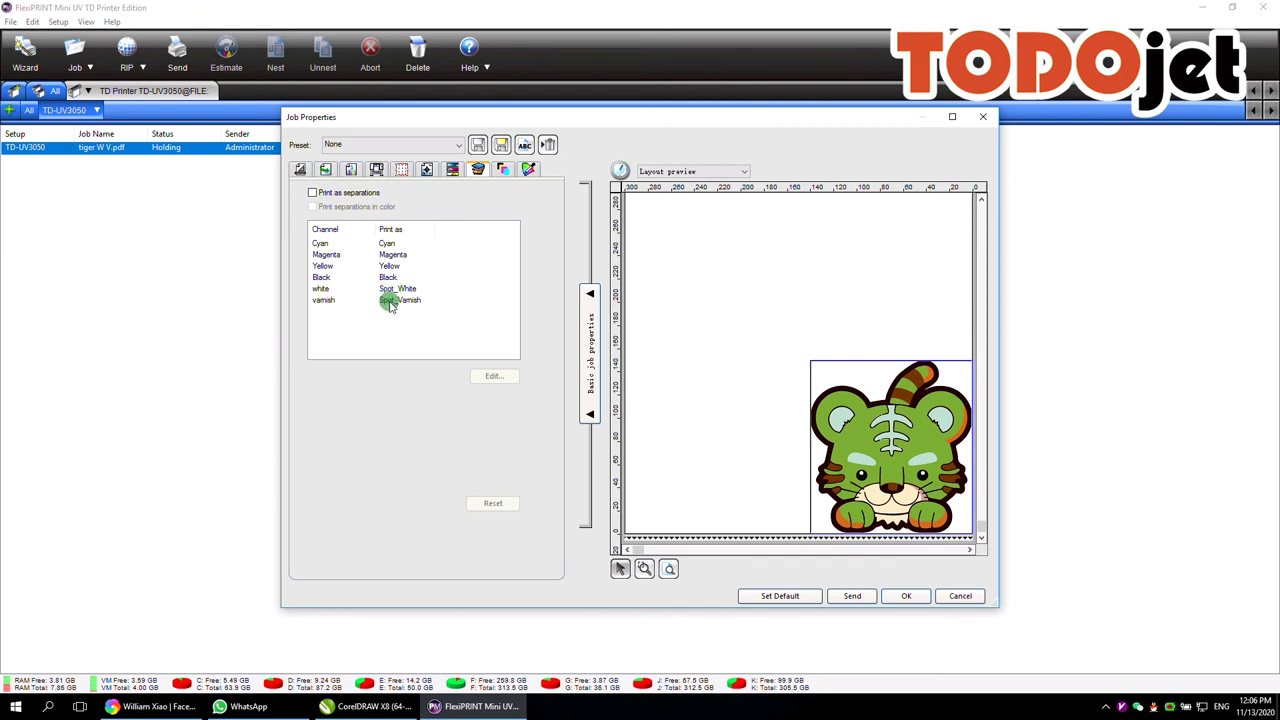
click(903, 595)
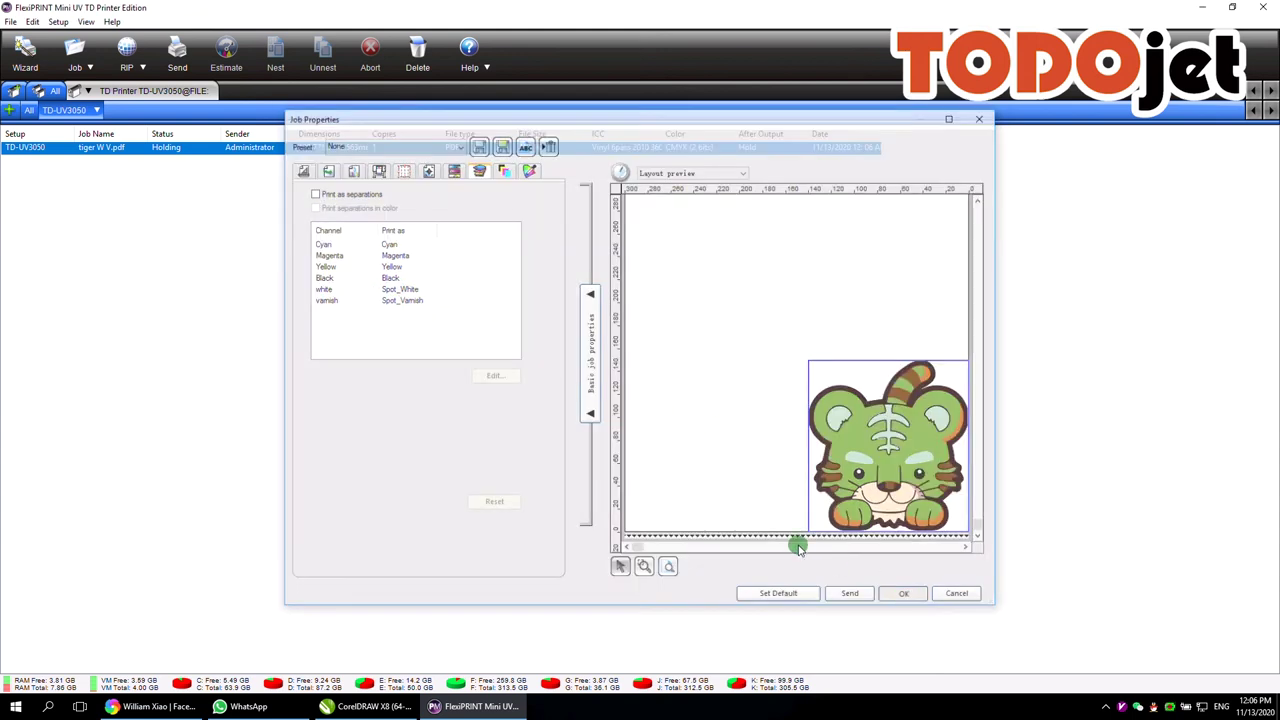
Send the job to output and save it on the desktop as "tiger W V.prt" in native format.
click(193, 68)
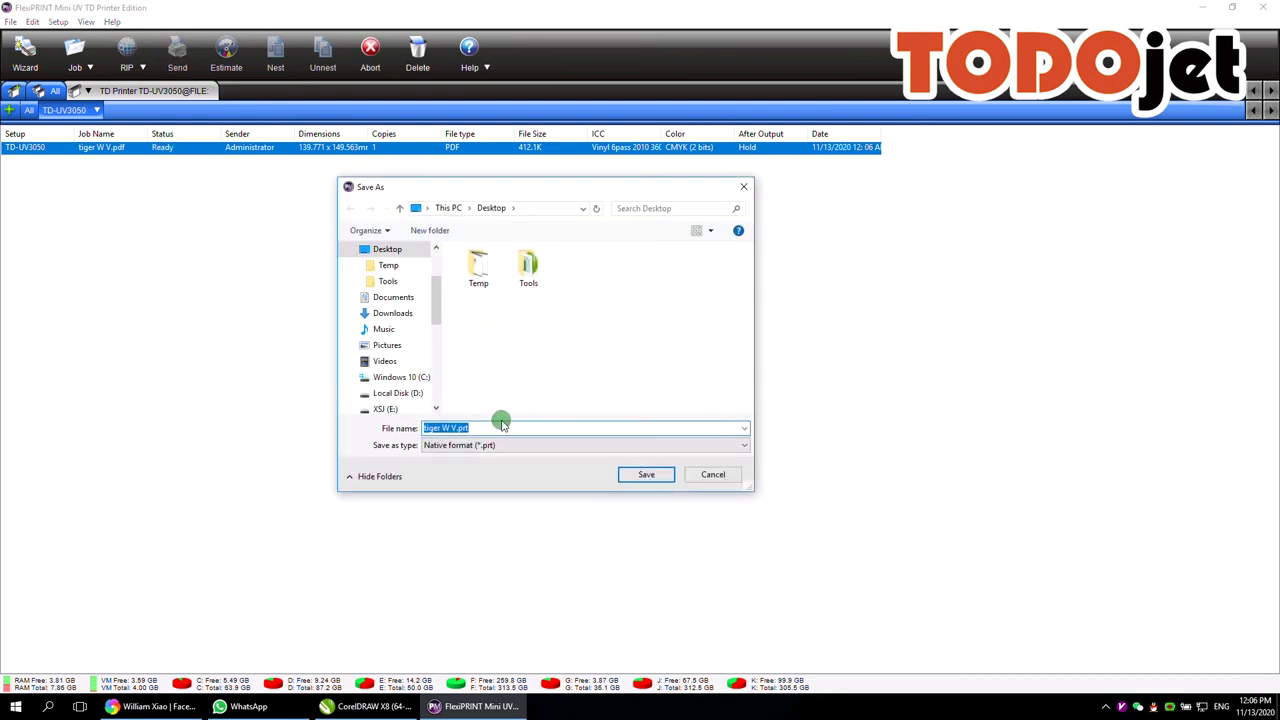
click(545, 402)
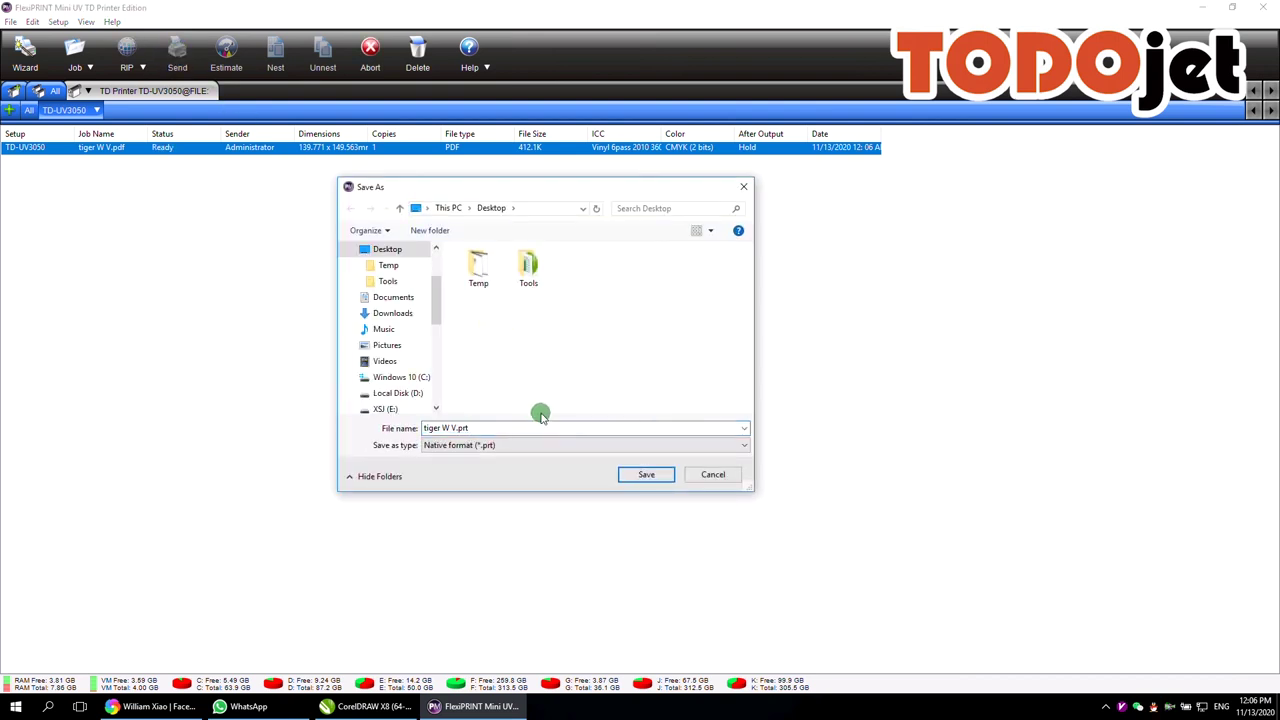
click(657, 476)
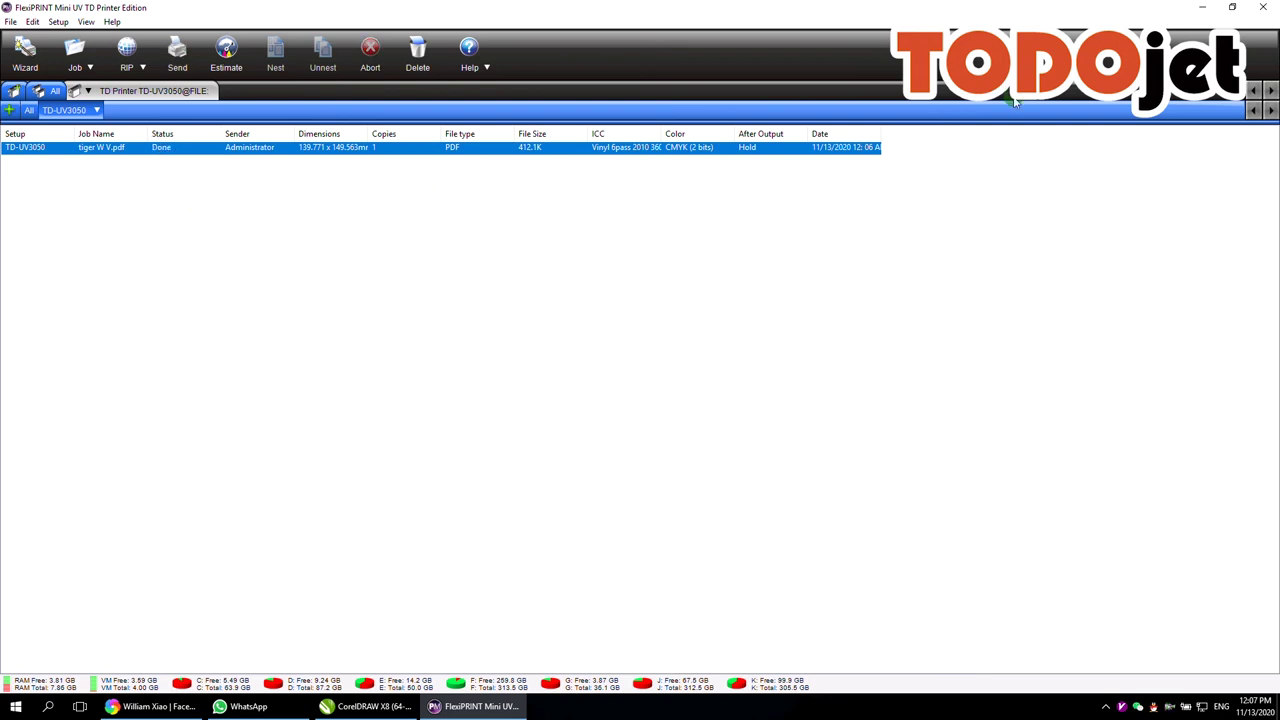
Switch to the desktop, refresh it and launch the Todojet printer control program.
click(1199, 8)
right_click(311, 312)
click(352, 352)
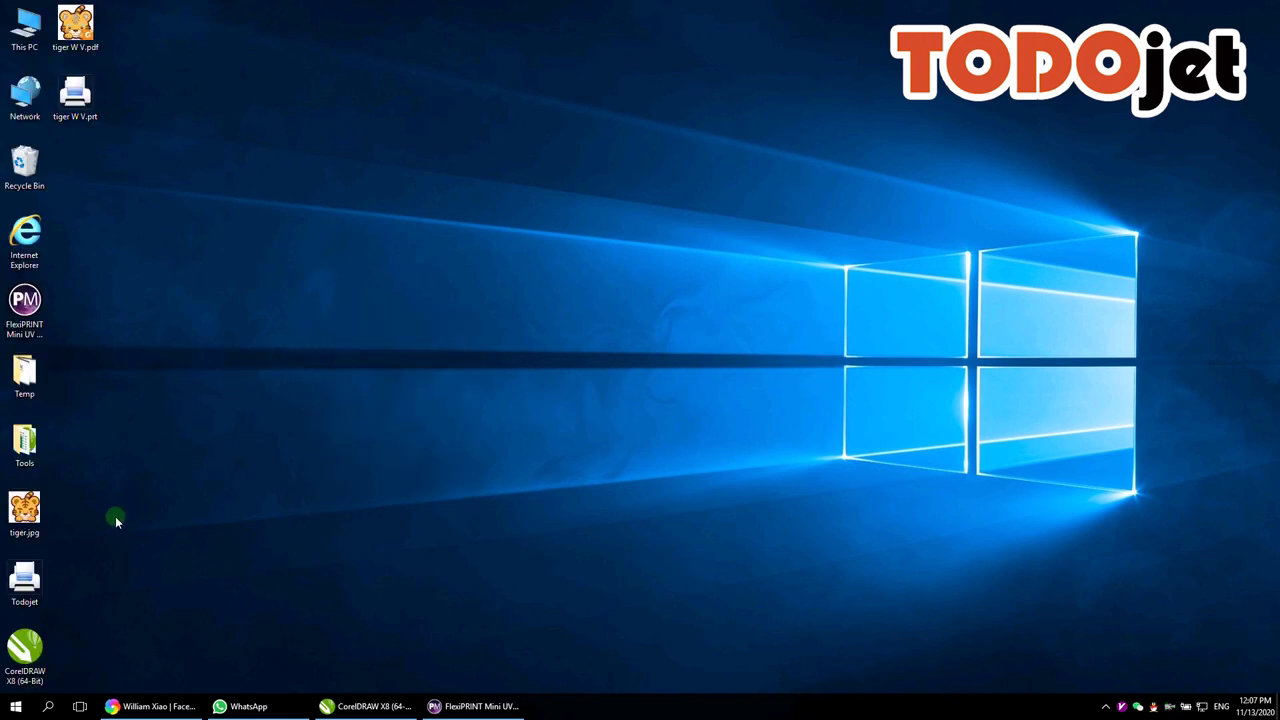
double_click(28, 579)
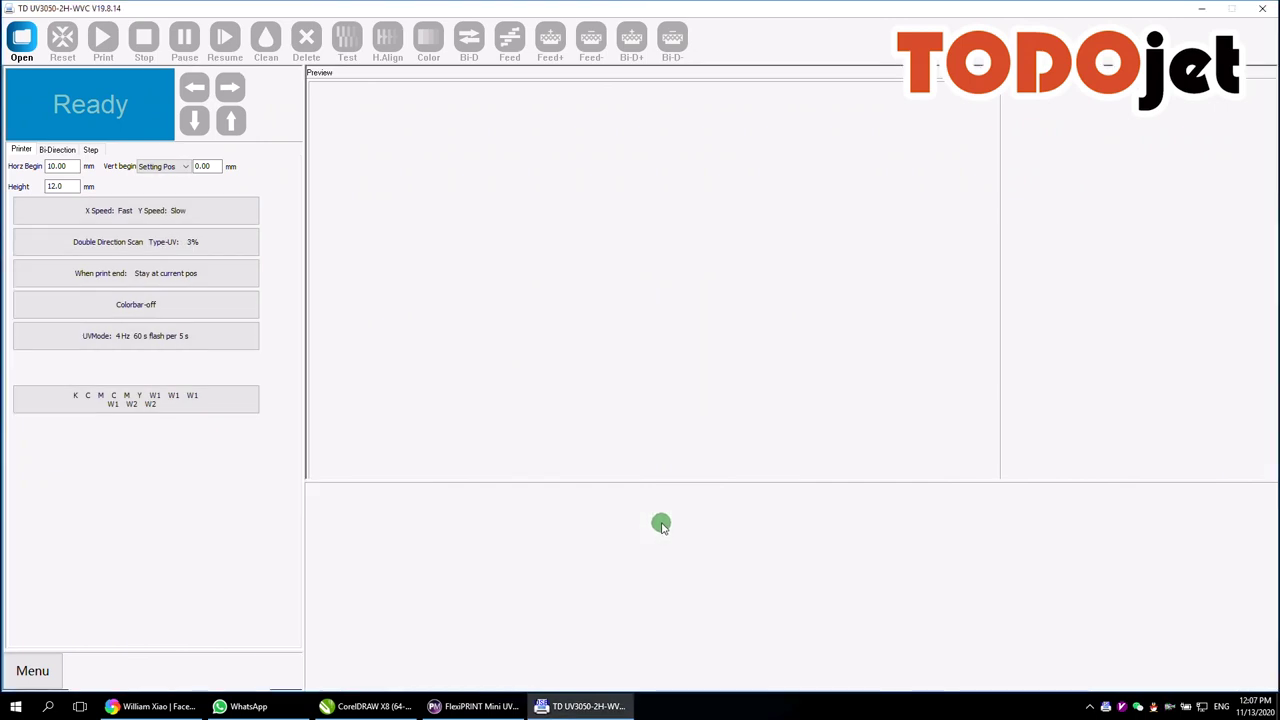
Load "tiger W V.prt" from the desktop into the job list, widen the file name column and preview the job.
click(22, 40)
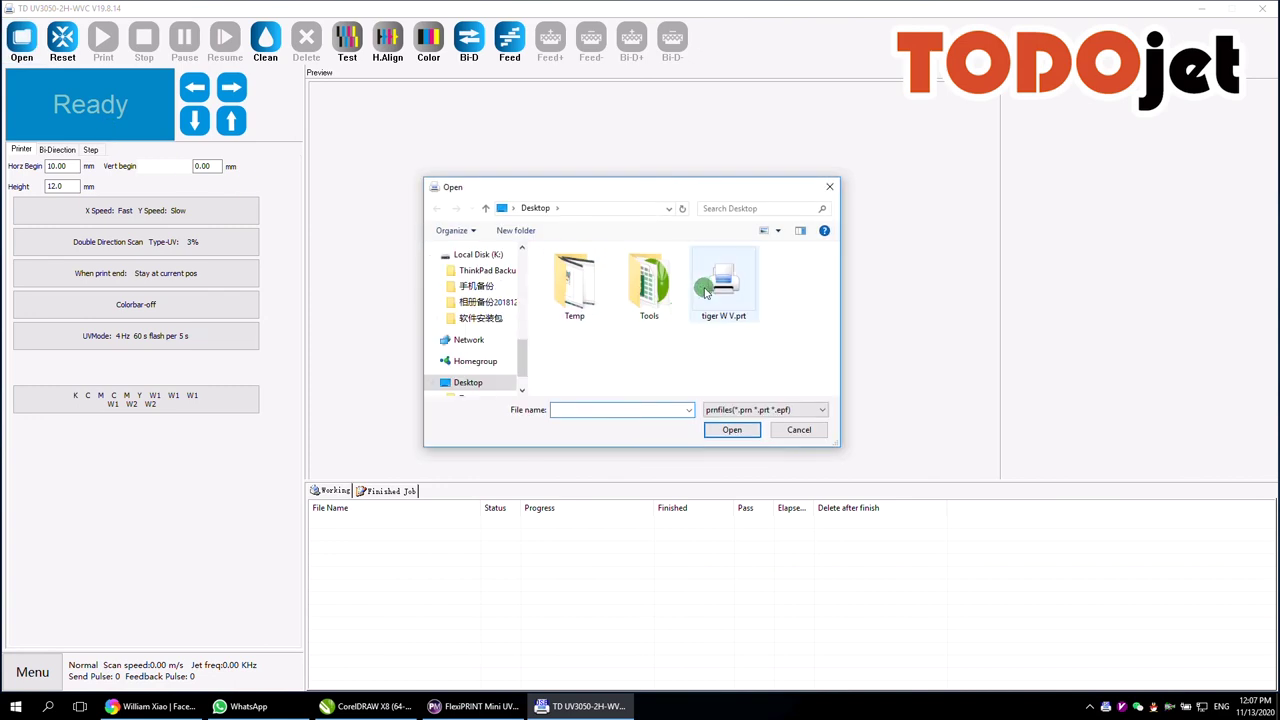
click(723, 285)
click(731, 430)
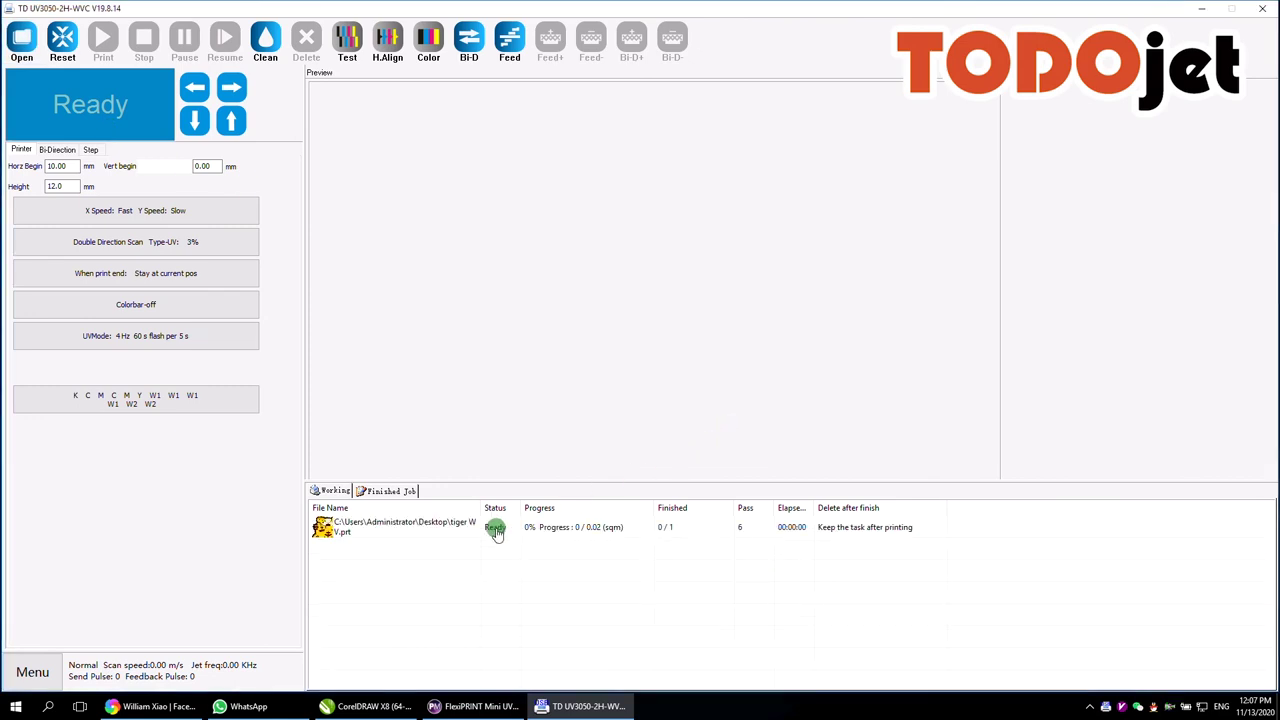
drag(477, 508, 557, 508)
click(474, 540)
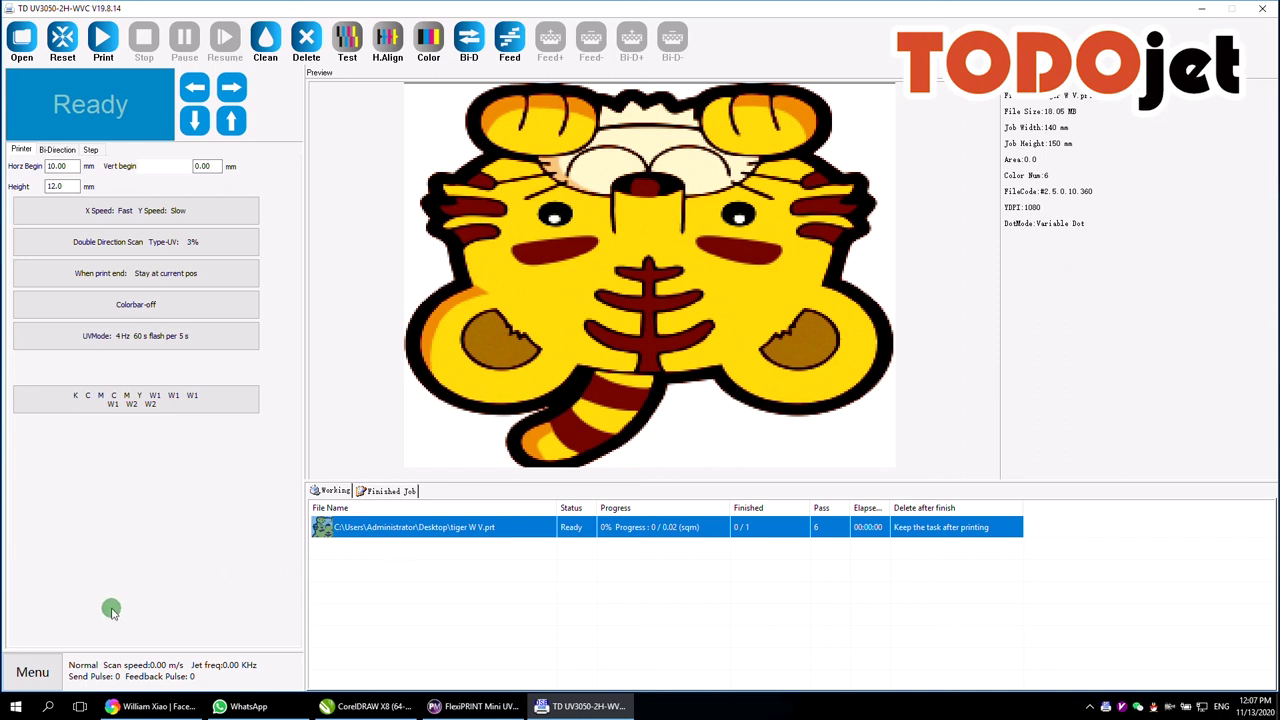
Check the network print settings, including the option to adjust ink amount and printing area before printing, and leave them without saving.
click(33, 673)
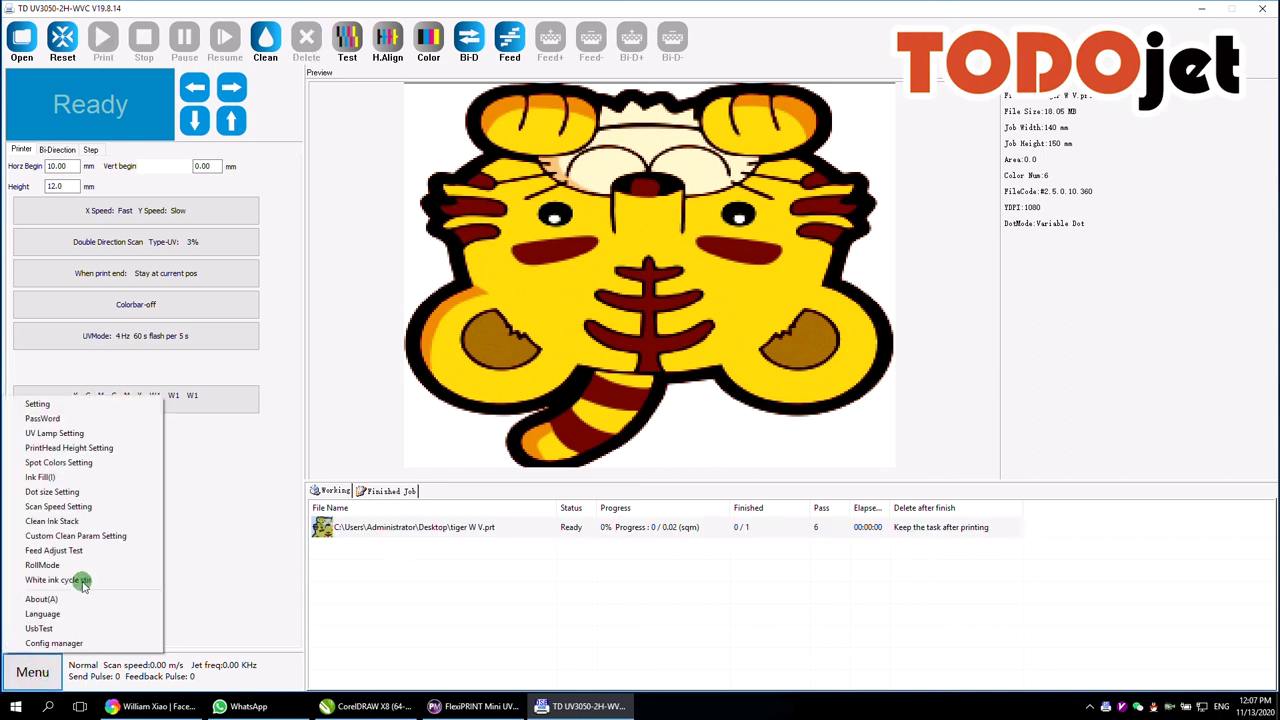
click(40, 404)
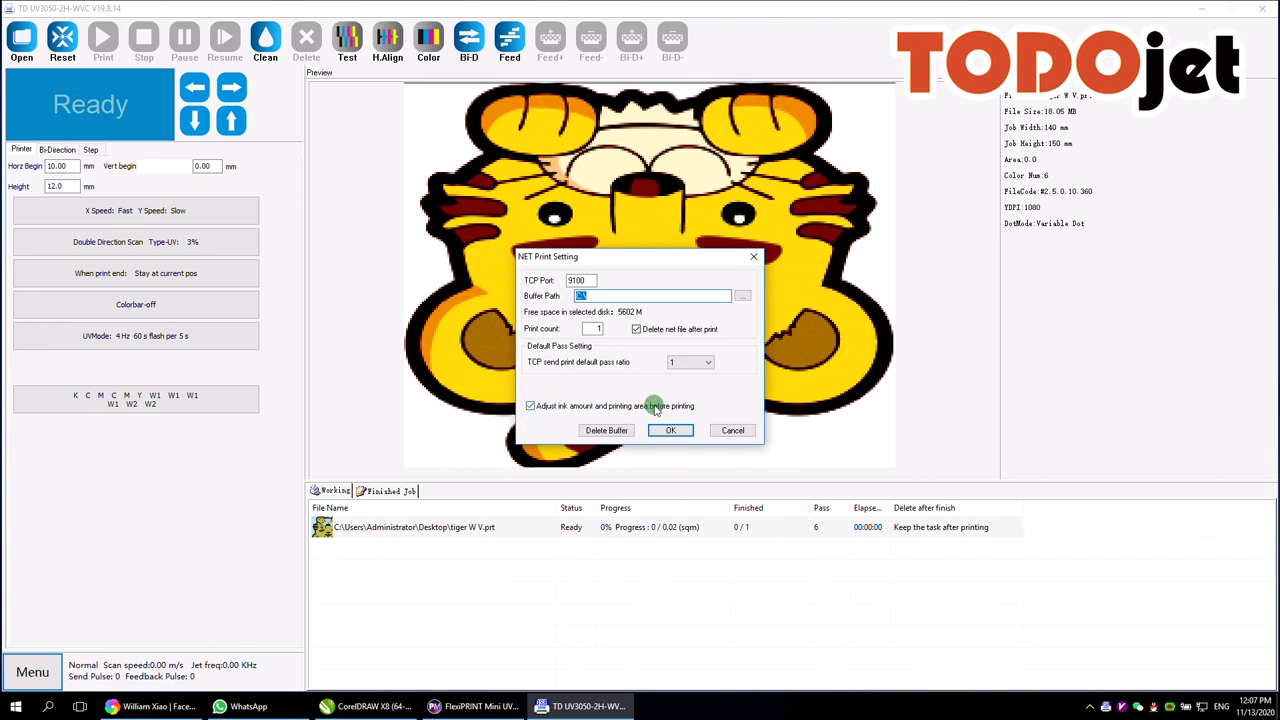
click(731, 430)
click(496, 533)
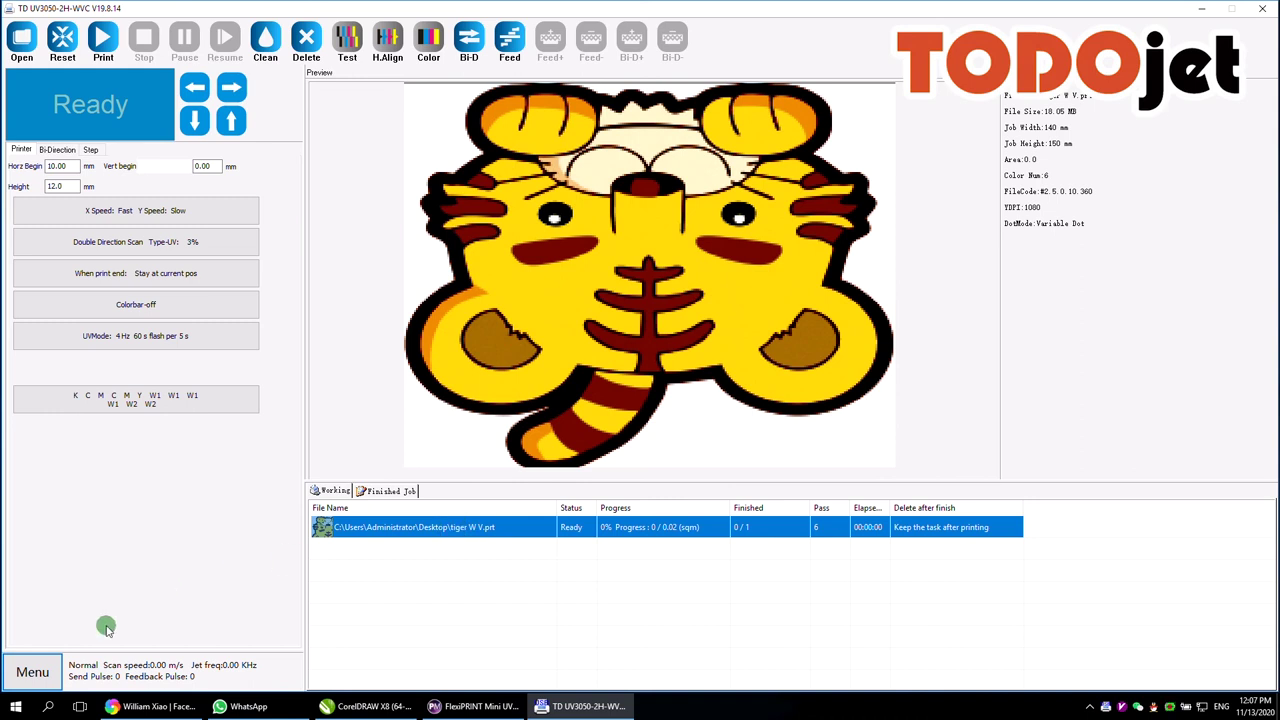
Review the spot colour settings for spot mode, print direction, white ink channels and light oil mode, and accept them.
click(35, 672)
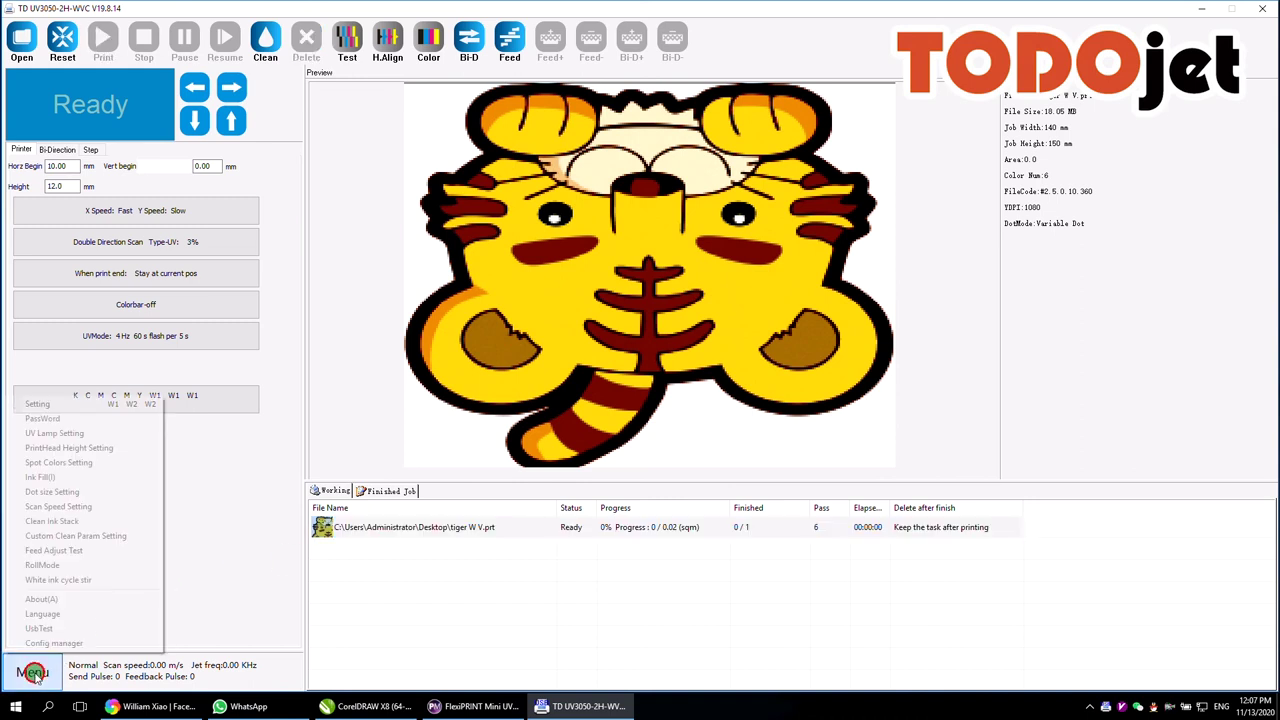
click(85, 462)
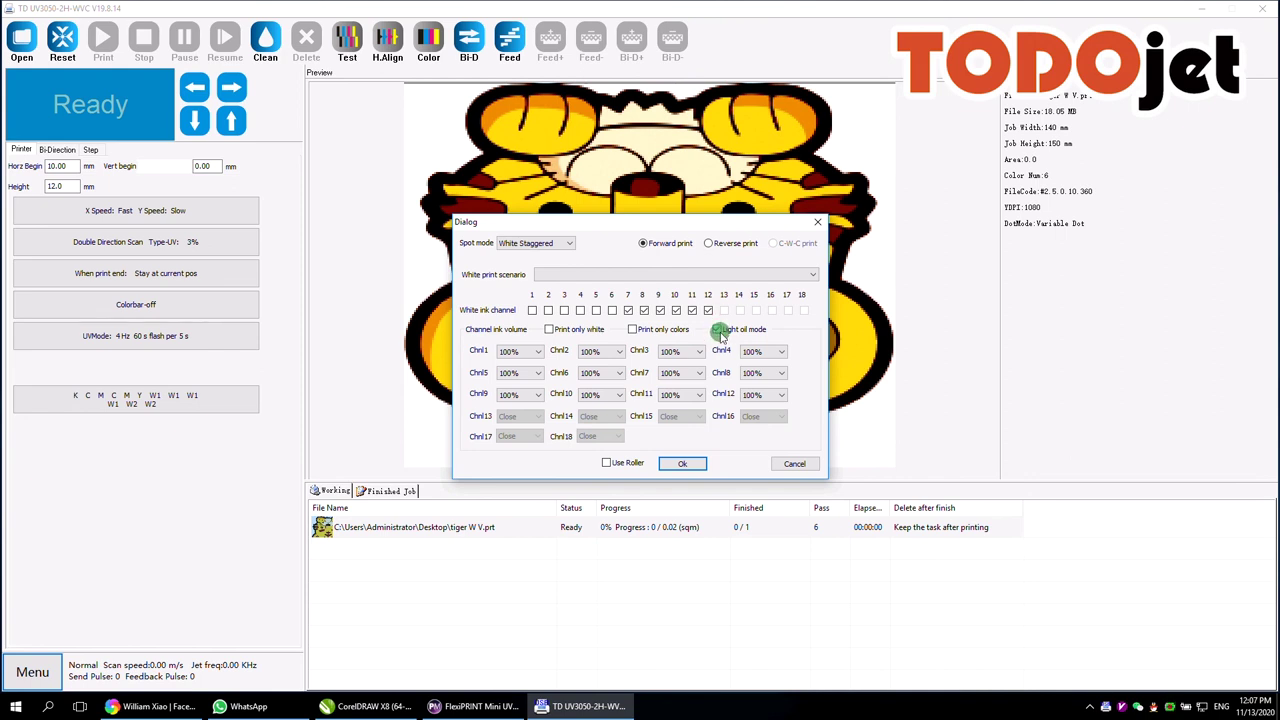
click(692, 463)
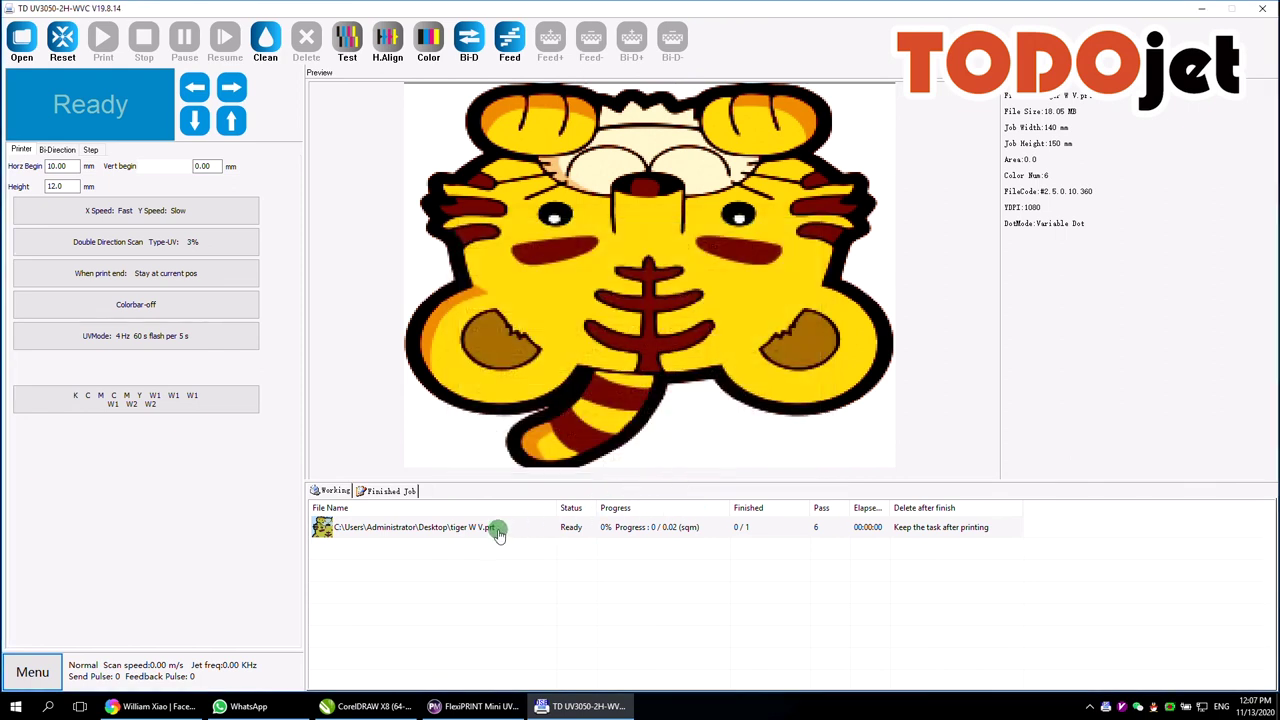
Check the tiger job's ink dot count in its print setup and start printing the job.
click(500, 531)
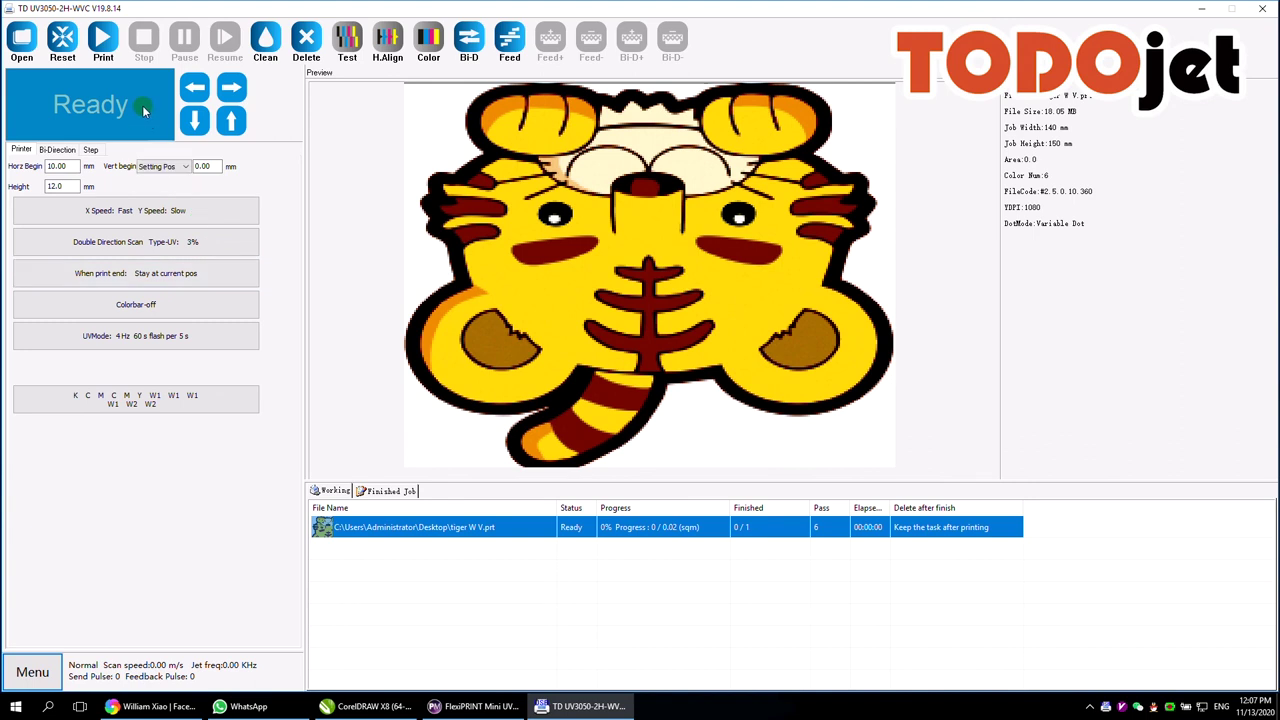
click(110, 40)
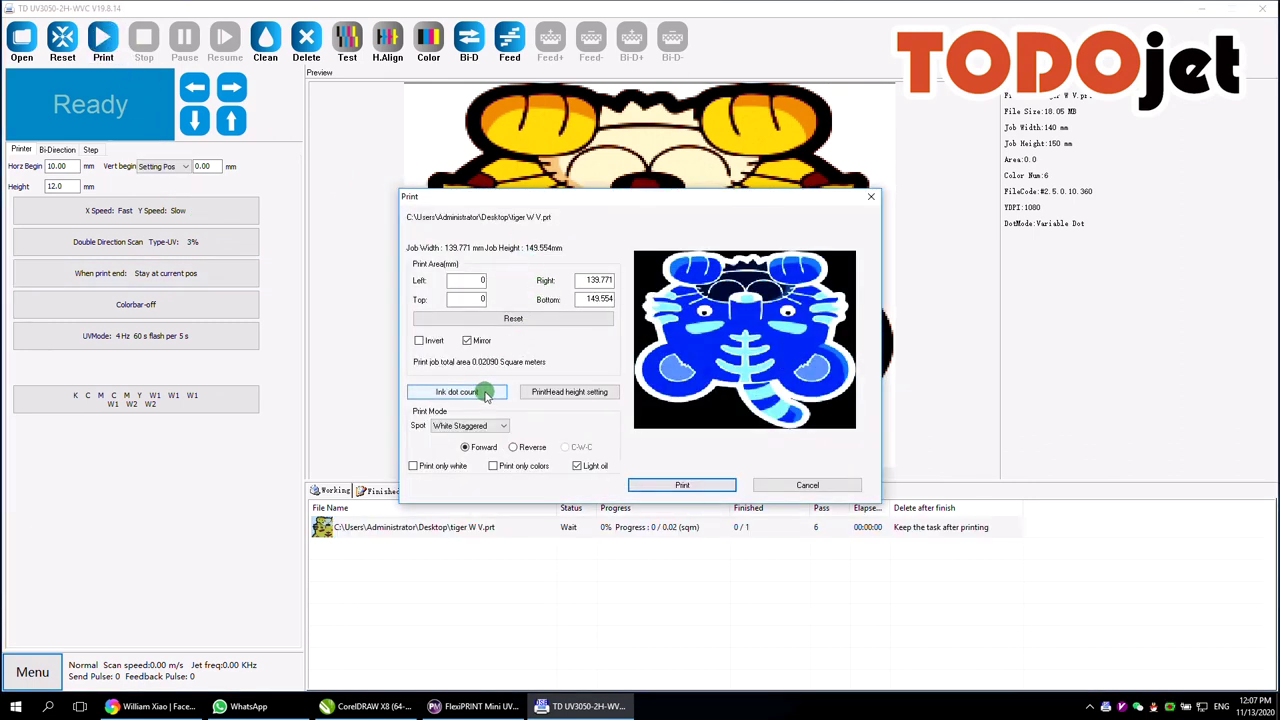
click(487, 393)
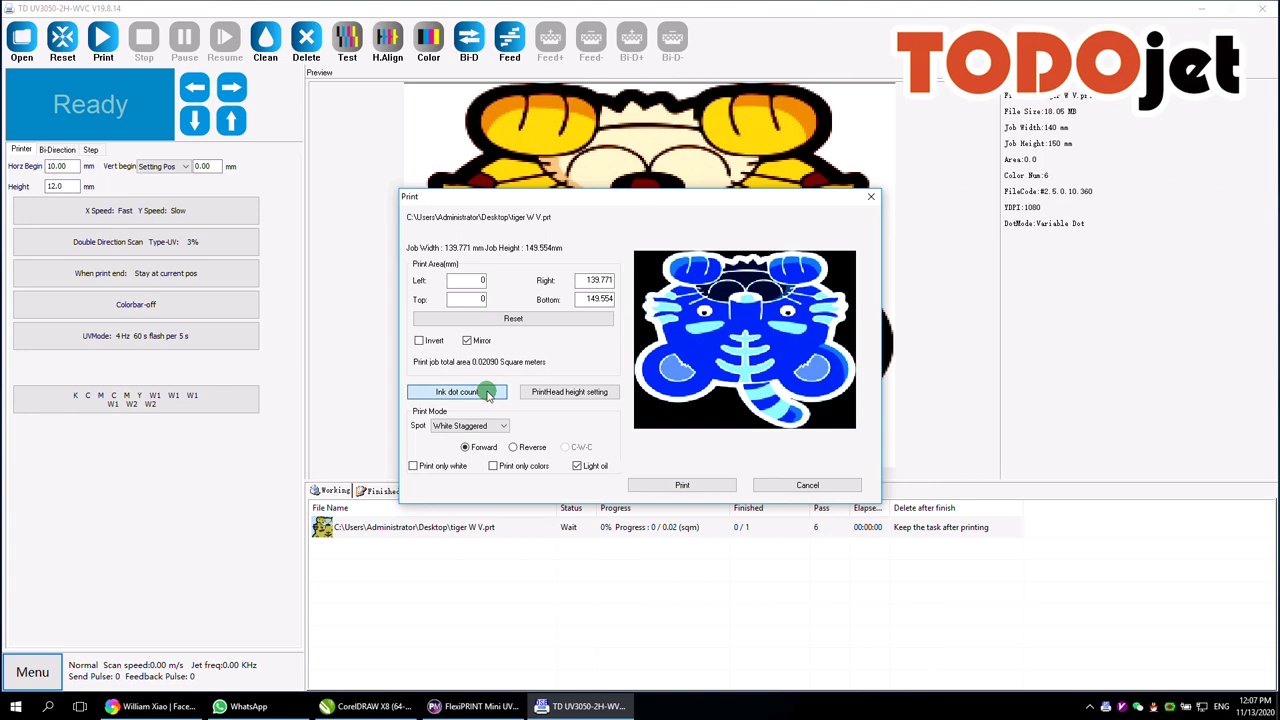
click(488, 393)
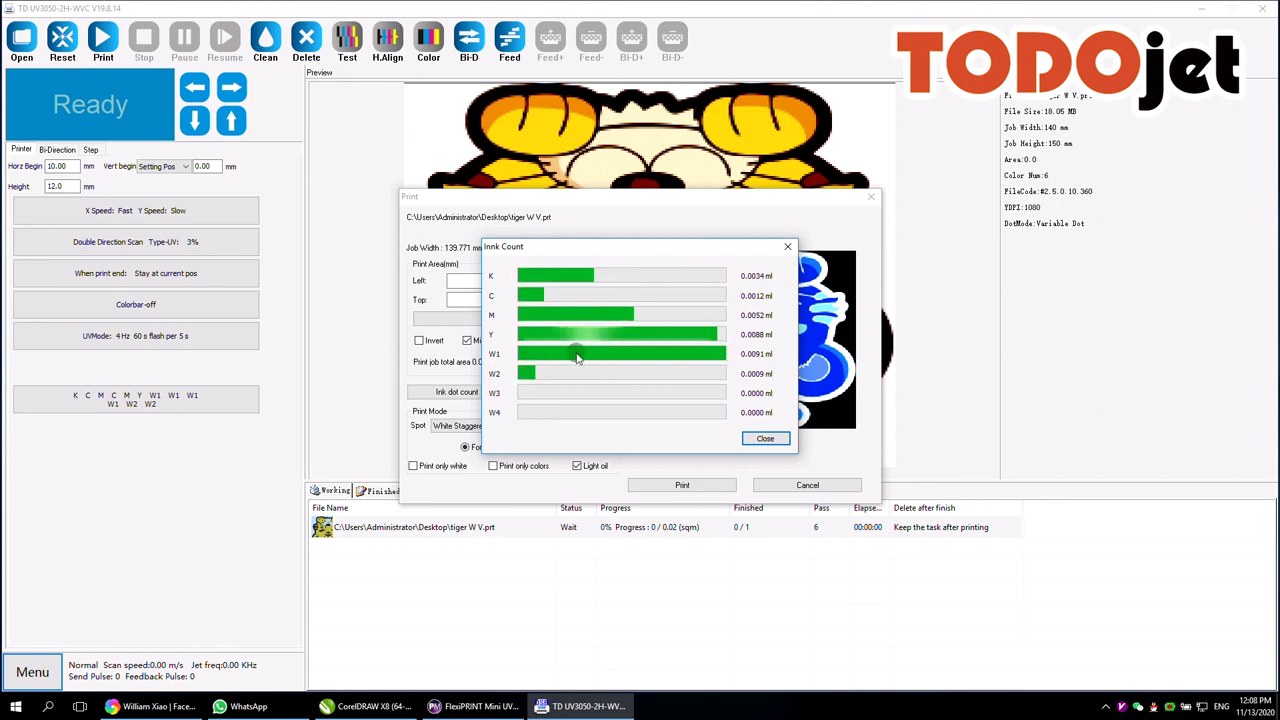
click(768, 442)
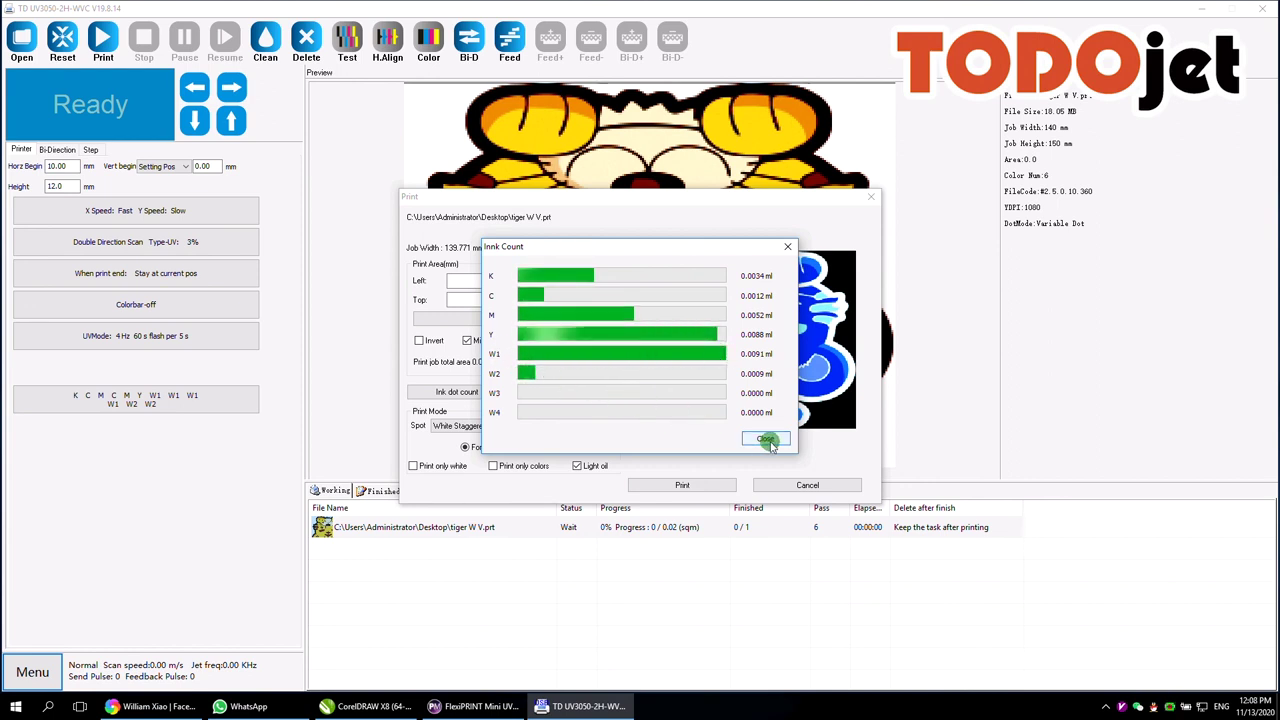
click(705, 487)
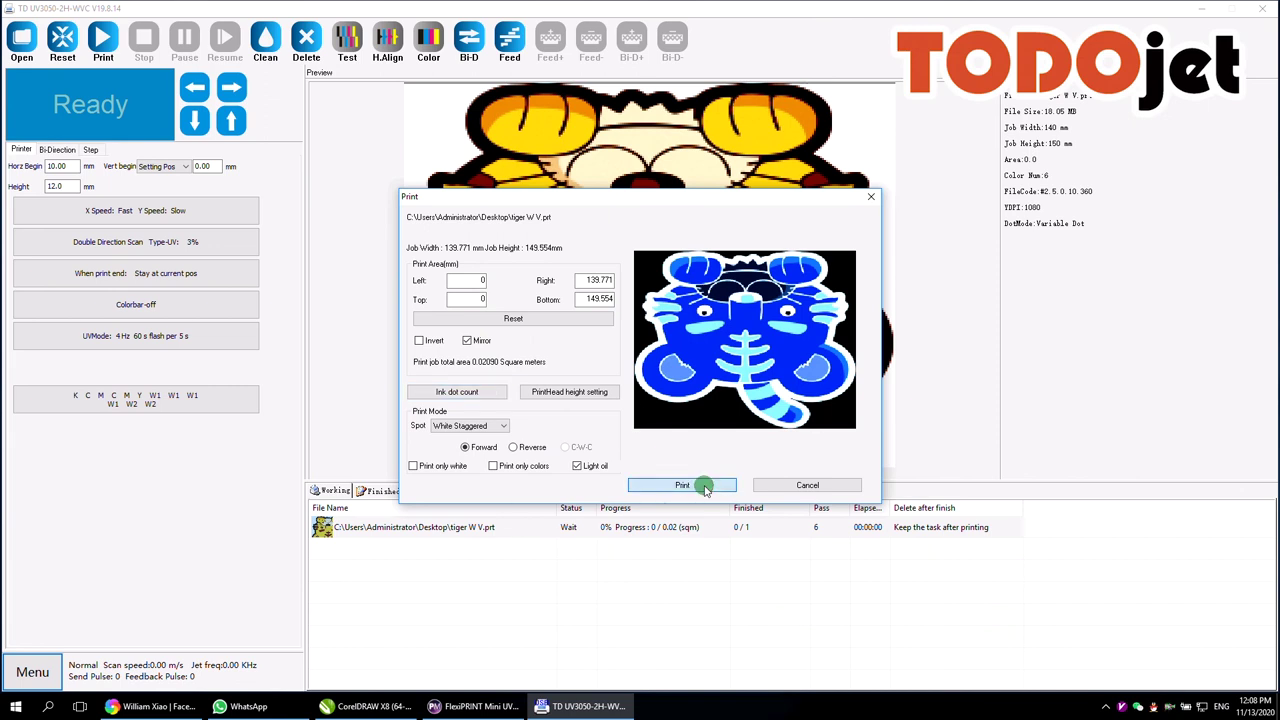
click(705, 487)
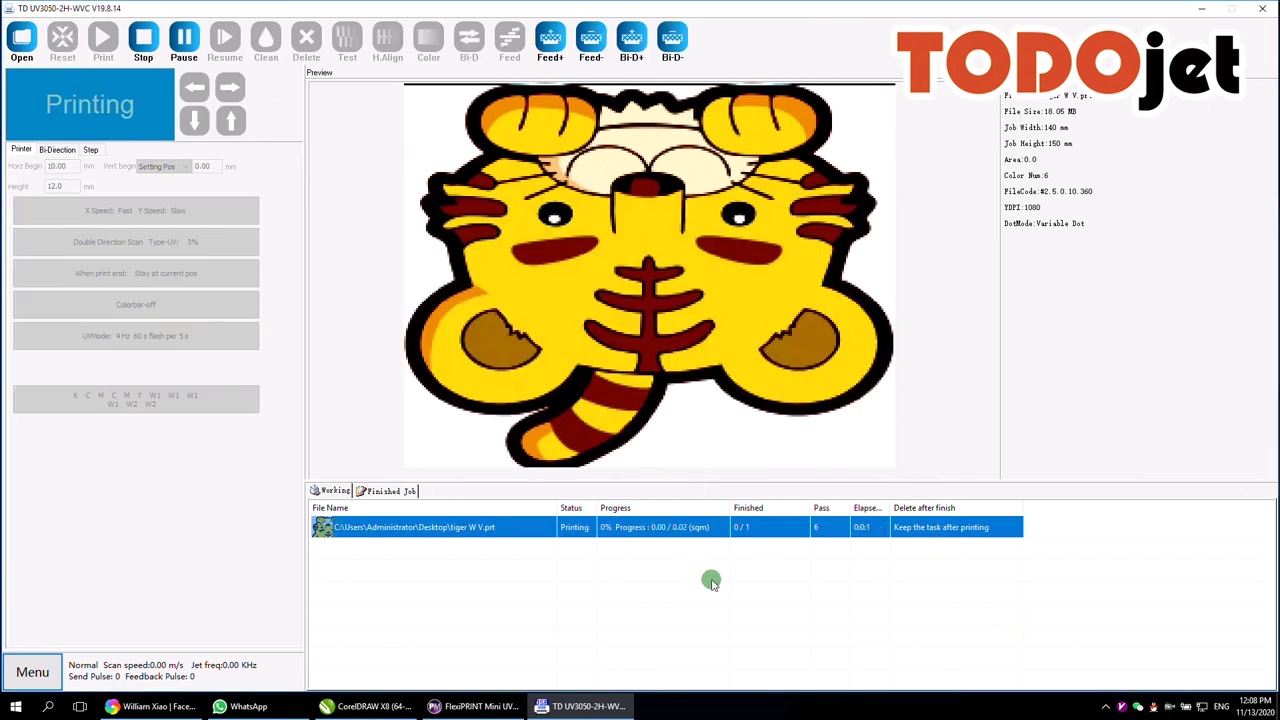